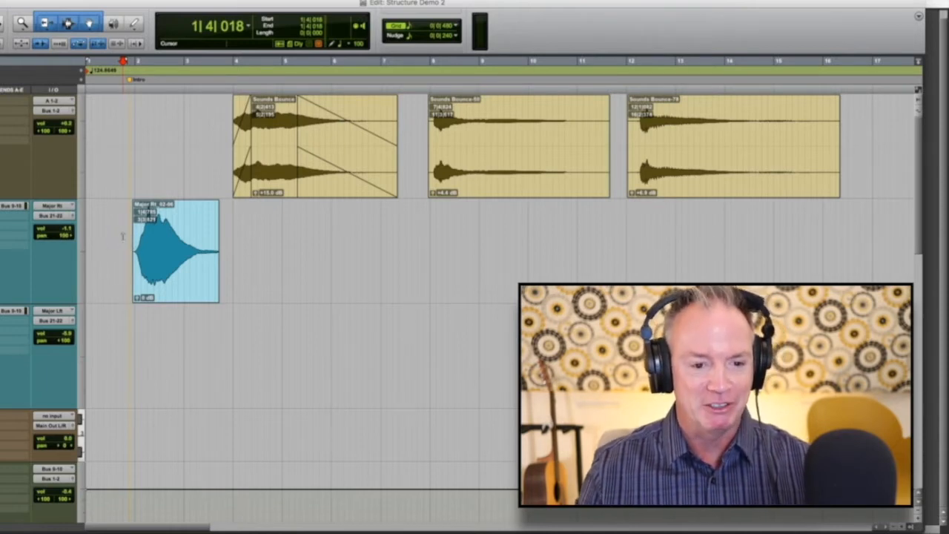
# Play the Major Rt clip and the first two Sounds Bounce clips, each from just before its start.
pyautogui.press('space')
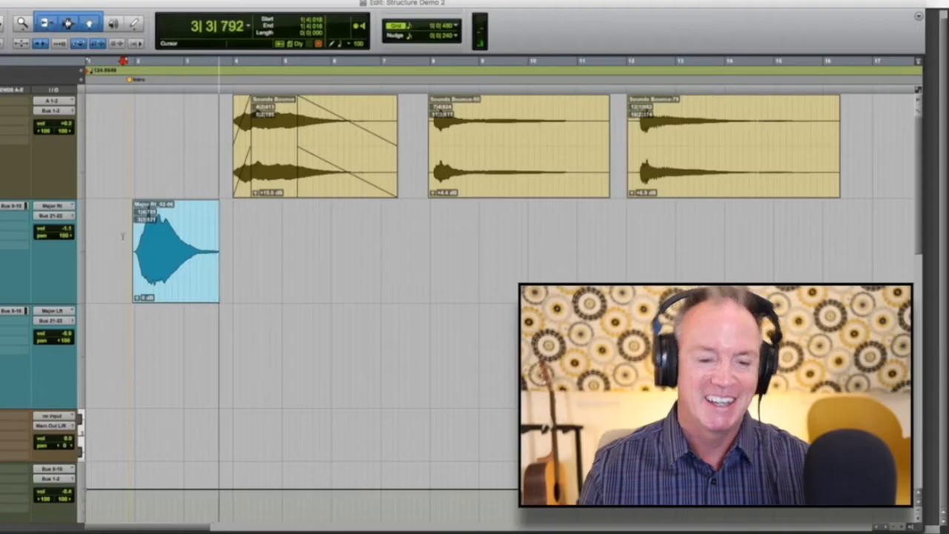
pyautogui.press('space')
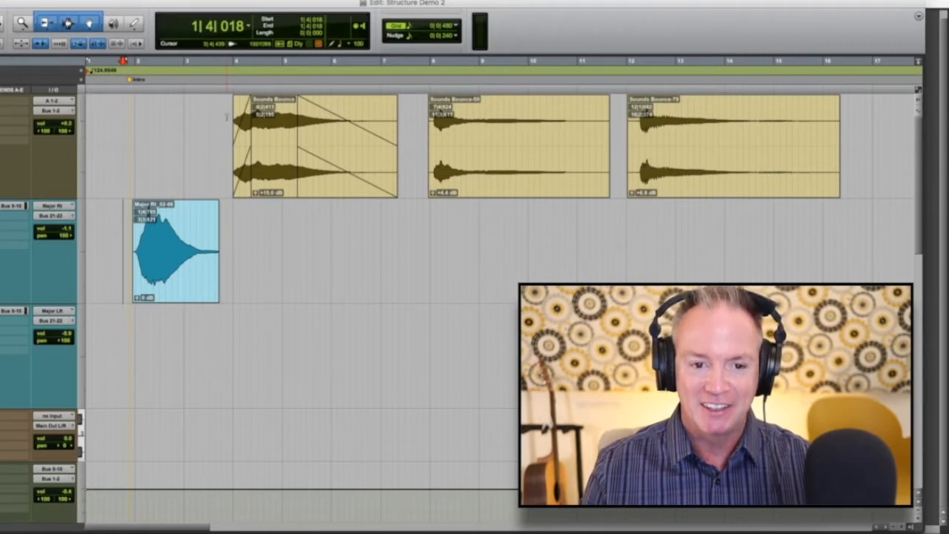
pyautogui.click(226, 117)
pyautogui.press('space')
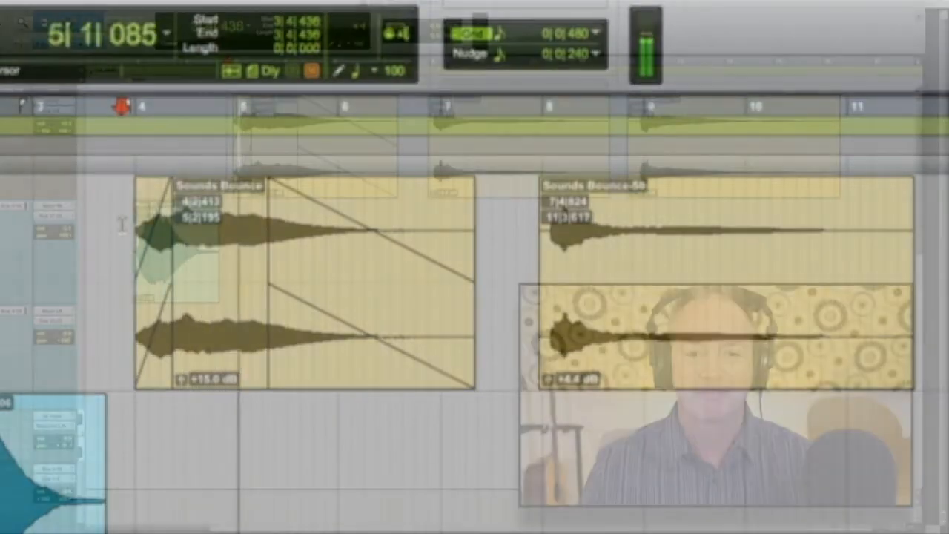
pyautogui.press('space')
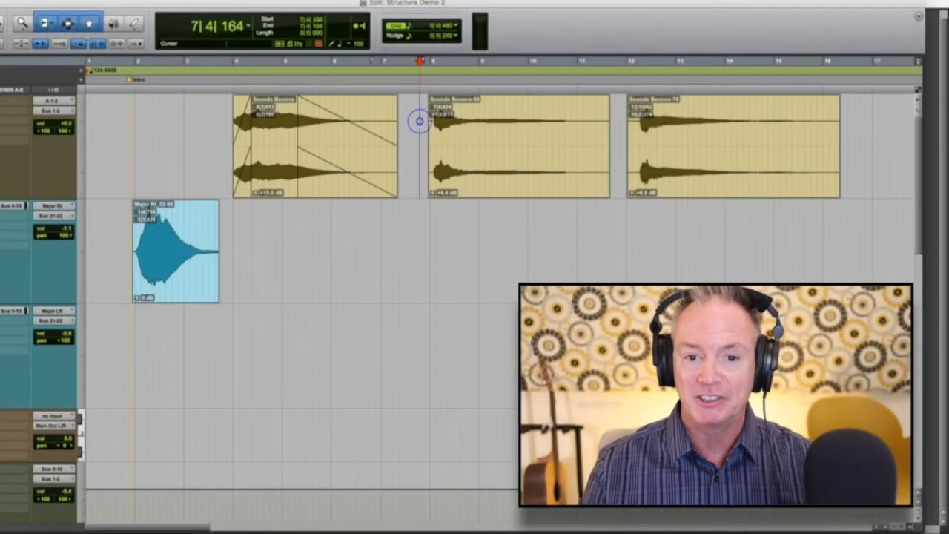
pyautogui.press('space')
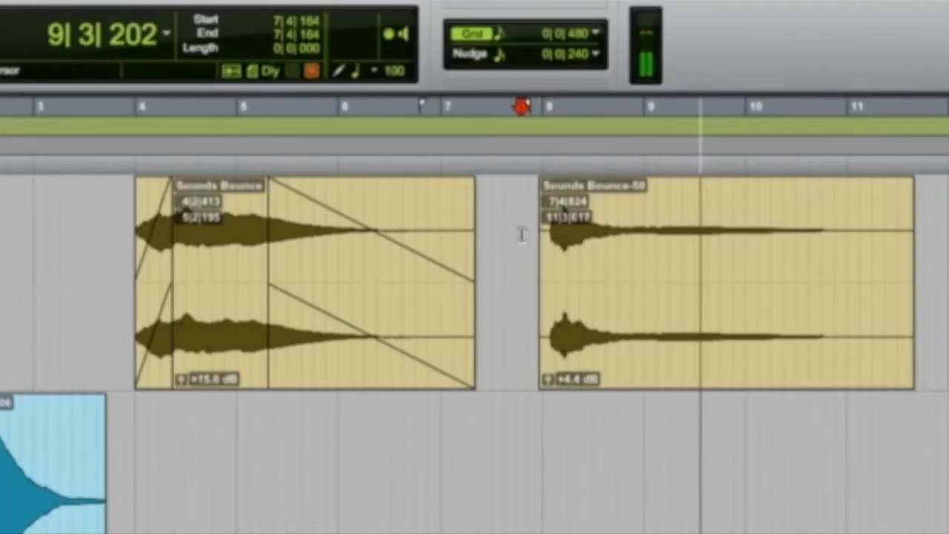
pyautogui.press('space')
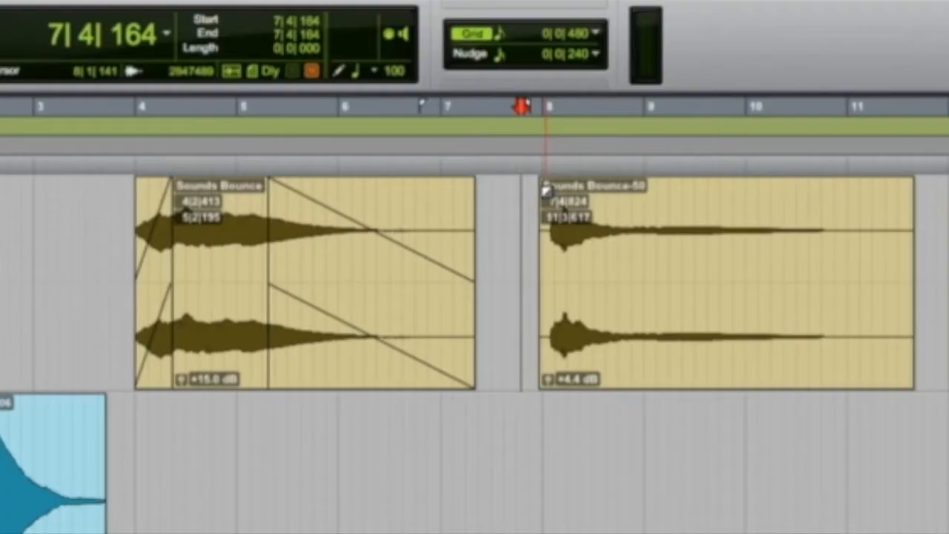
# Trim both ends of the second Sounds Bounce clip and add a fade-in and a fade-out.
pyautogui.moveTo(432, 101); pyautogui.dragTo(460, 108)
pyautogui.moveTo(603, 205); pyautogui.dragTo(608, 196)
pyautogui.moveTo(541, 261); pyautogui.dragTo(561, 262)
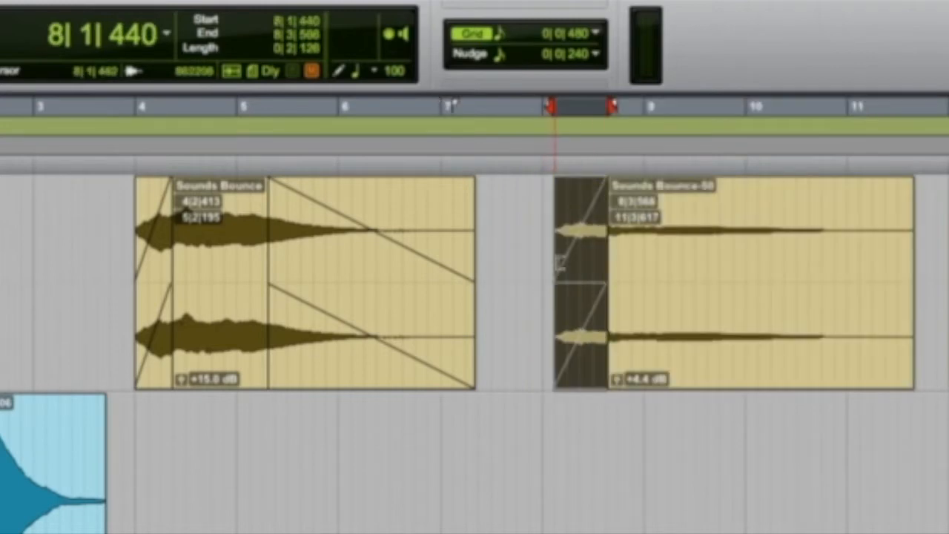
pyautogui.click(538, 260)
pyautogui.press('space')
pyautogui.moveTo(913, 284); pyautogui.dragTo(838, 285)
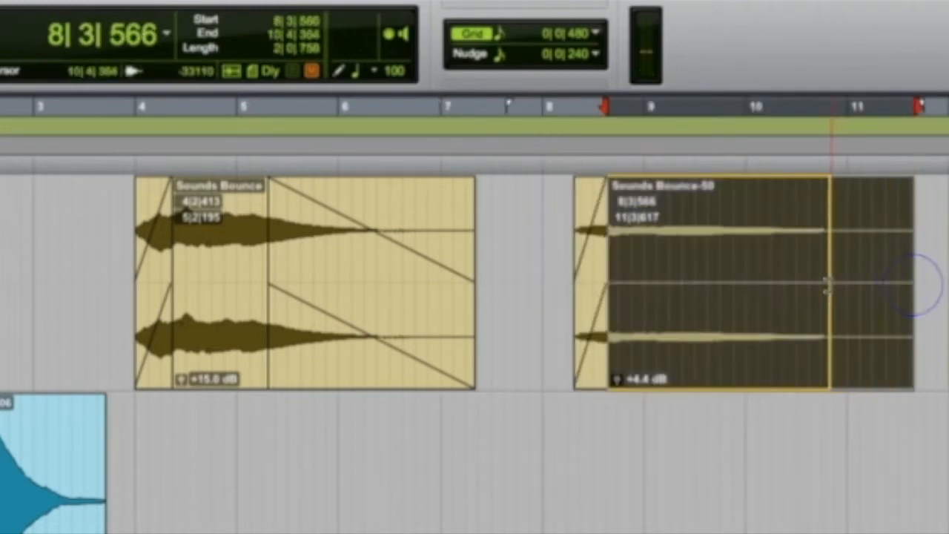
pyautogui.moveTo(830, 185); pyautogui.dragTo(779, 187)
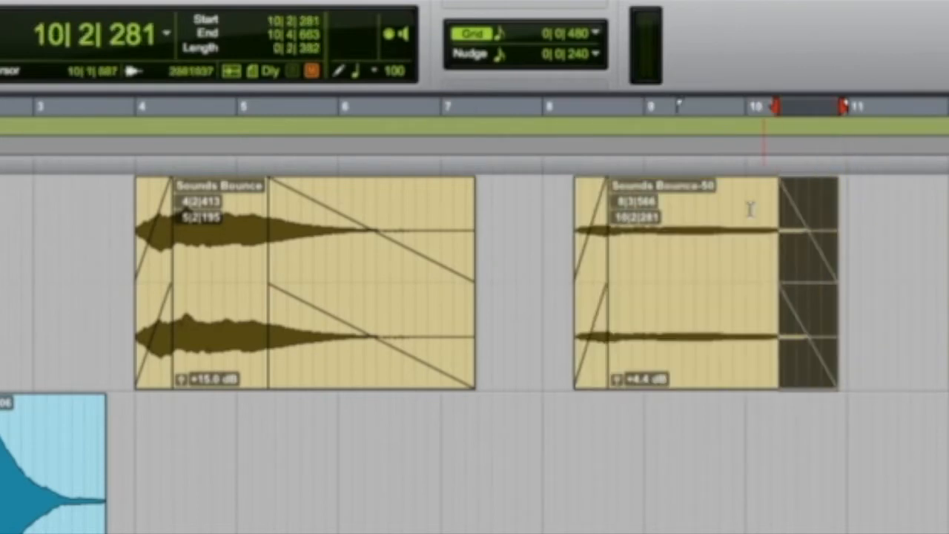
# Raise the second Sounds Bounce clip's gain to +18.1 dB and play it back.
pyautogui.moveTo(616, 381); pyautogui.dragTo(620, 368)
pyautogui.click(529, 201)
pyautogui.press('space')
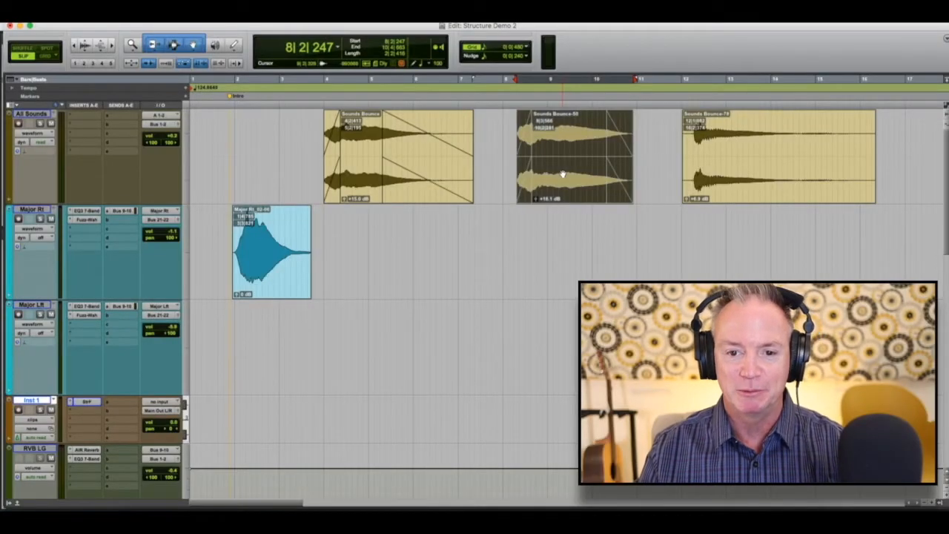
# Bounce the edited sound offline to disk as Major E_1 in the Sound Clips folder.
pyautogui.click(102, 6)
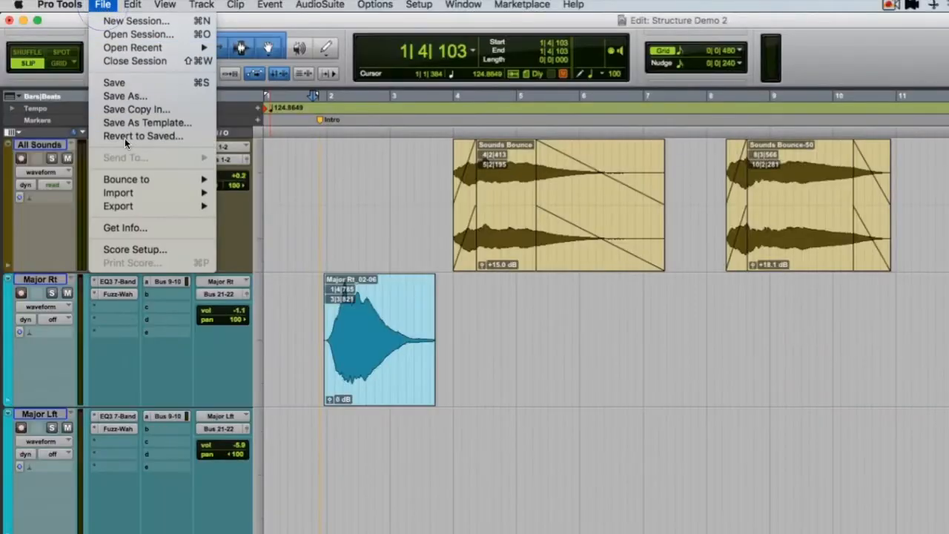
pyautogui.moveTo(127, 182)
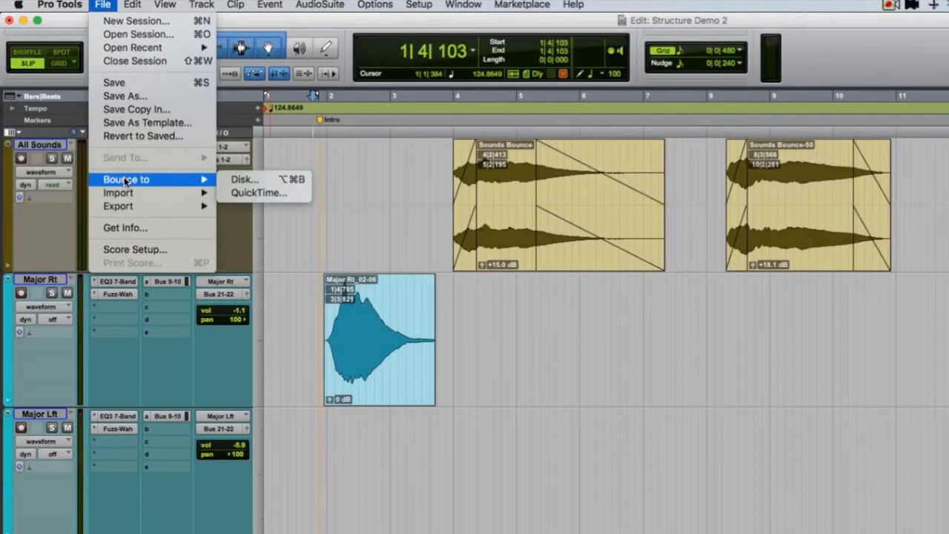
pyautogui.click(229, 179)
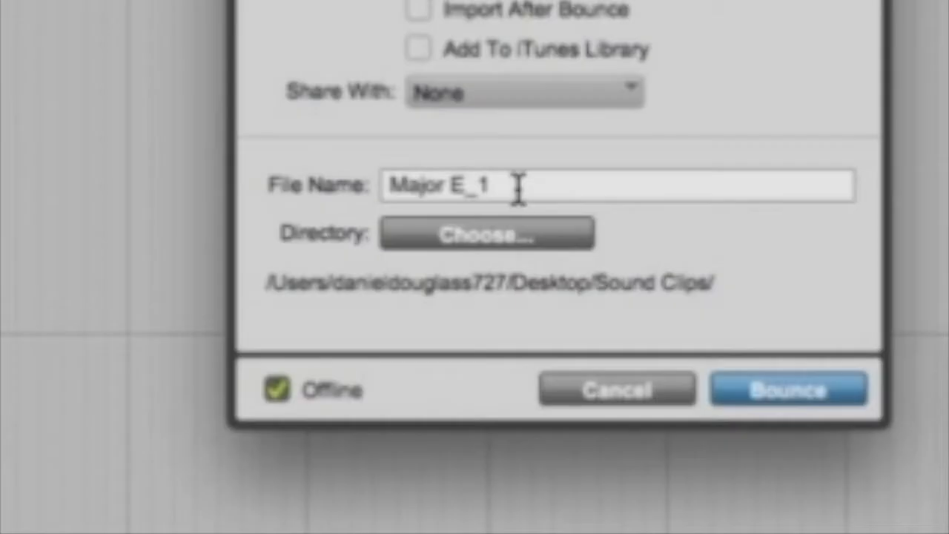
pyautogui.click(518, 187)
pyautogui.click(804, 393)
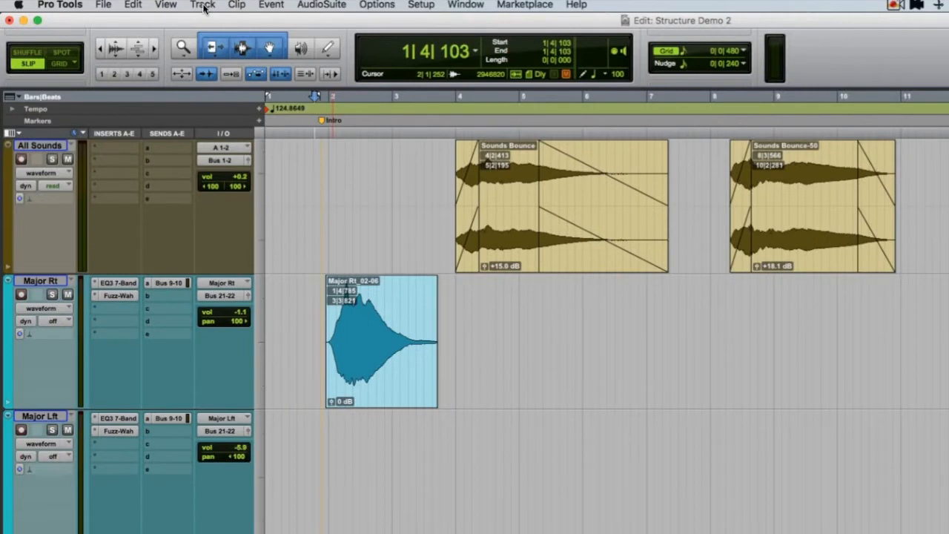
# Create one new mono Instrument Track in Ticks.
pyautogui.click(203, 6)
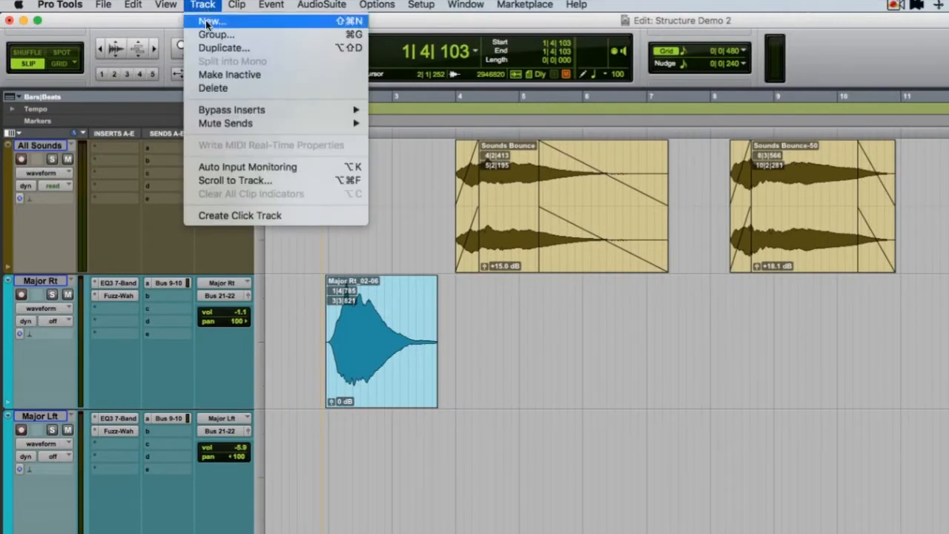
pyautogui.click(207, 22)
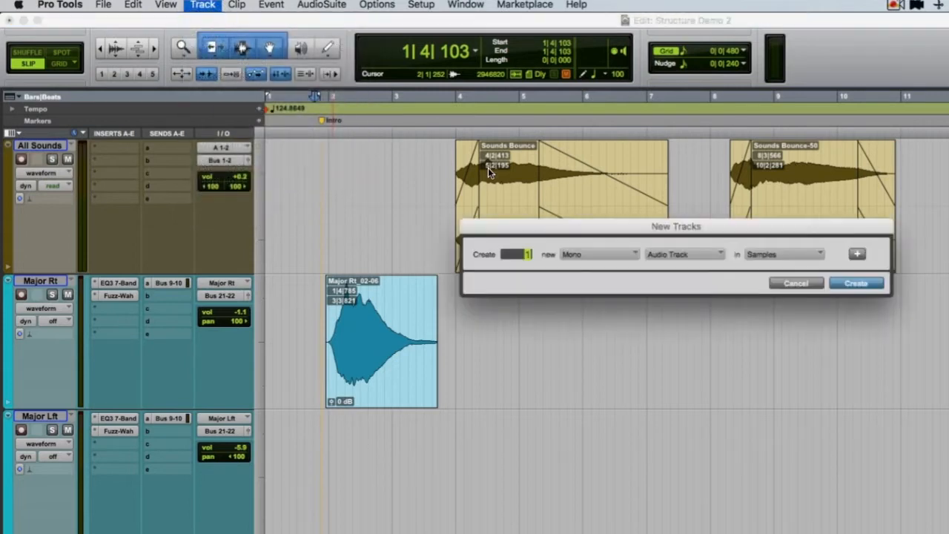
pyautogui.click(706, 255)
pyautogui.click(731, 305)
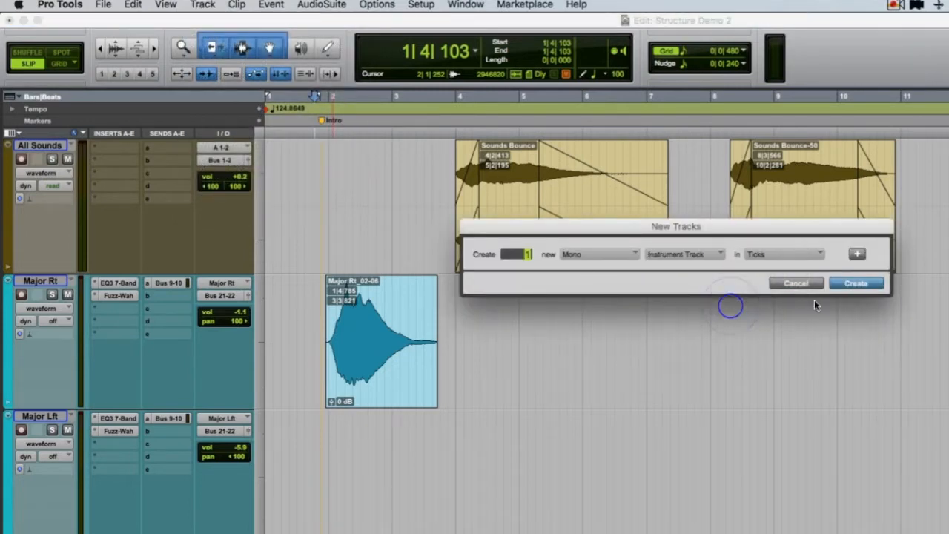
pyautogui.click(856, 283)
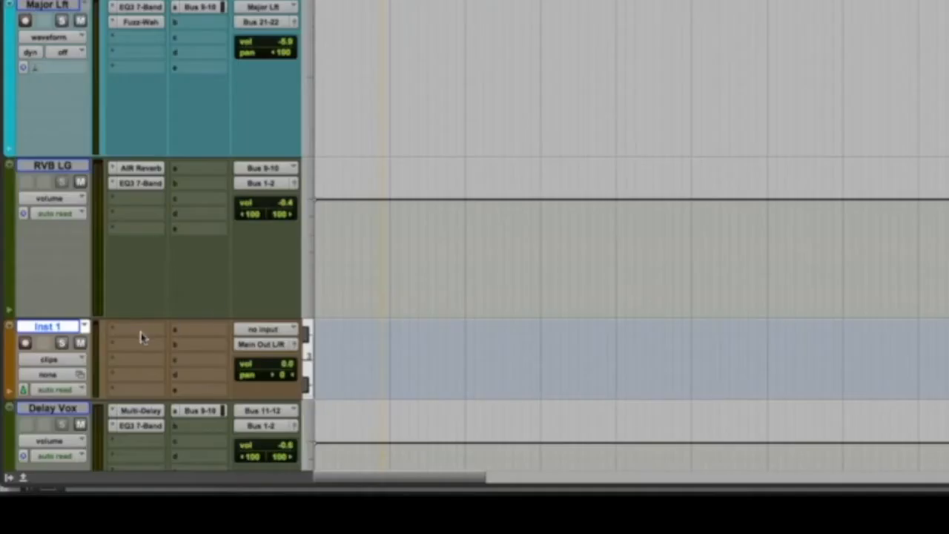
# Insert the Structure Free (mono) instrument on the Inst 1 track and record-enable the track.
pyautogui.click(142, 329)
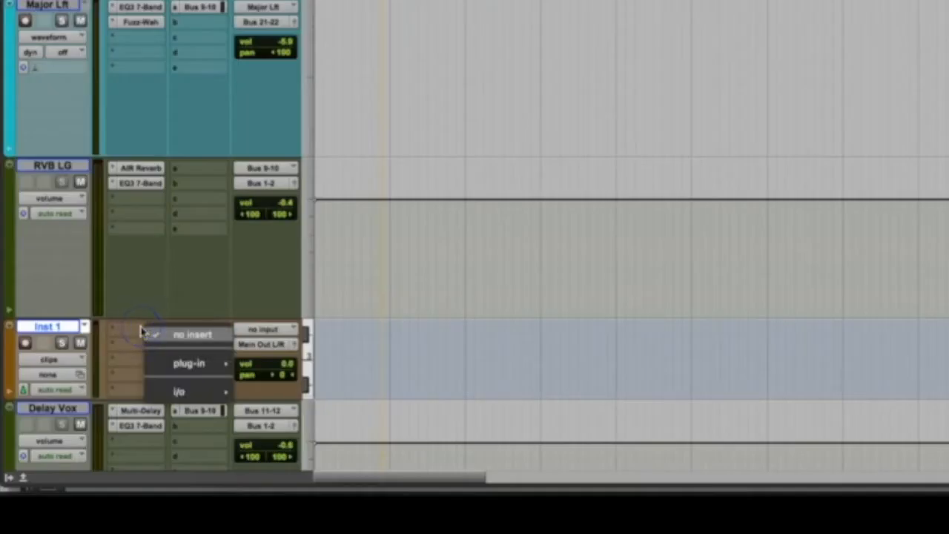
pyautogui.moveTo(167, 365)
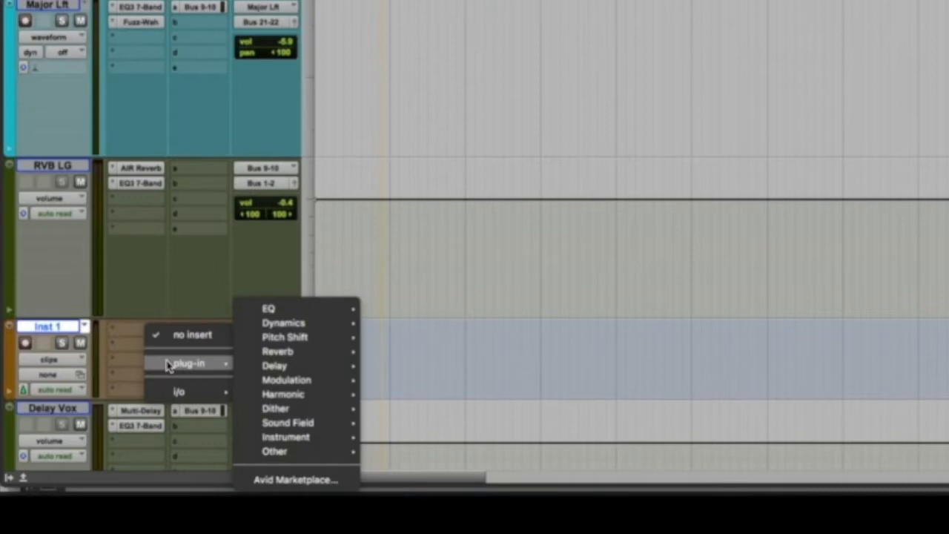
pyautogui.moveTo(287, 438)
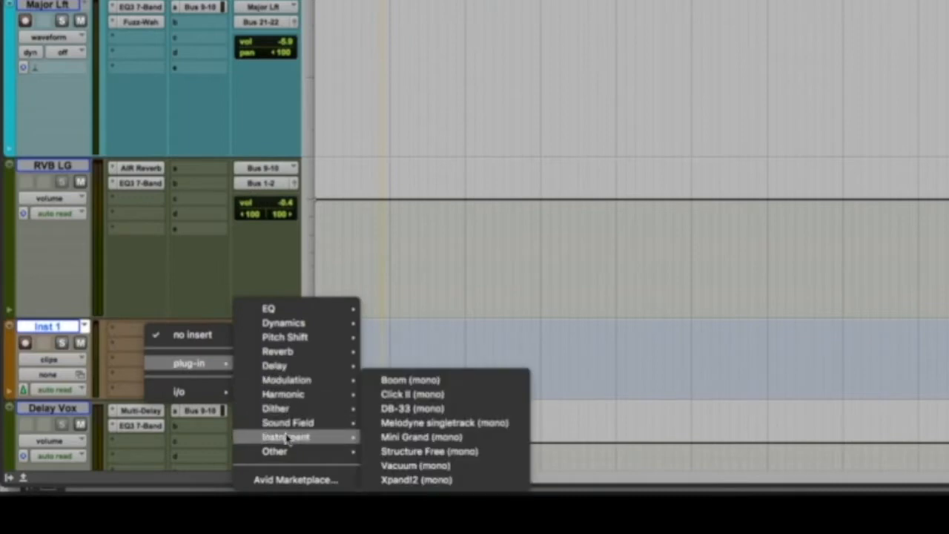
pyautogui.click(439, 454)
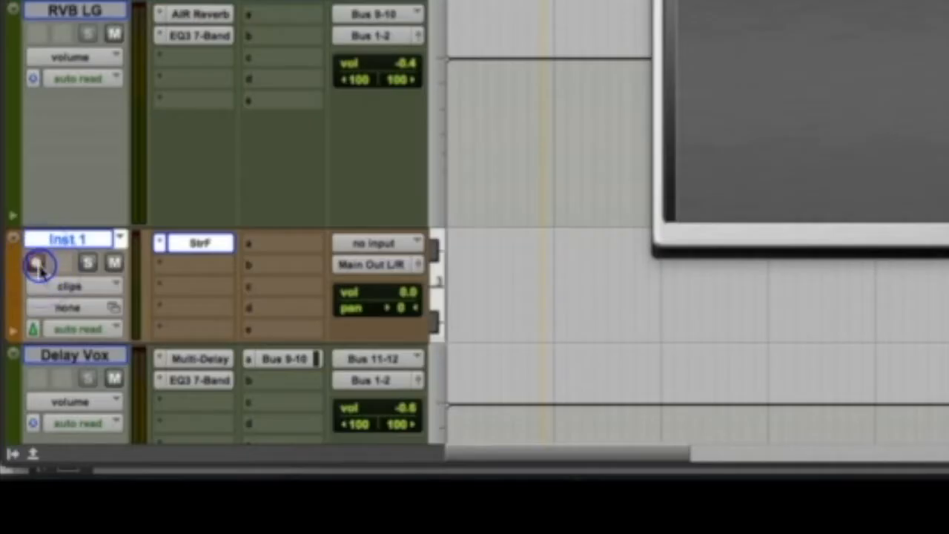
pyautogui.click(35, 262)
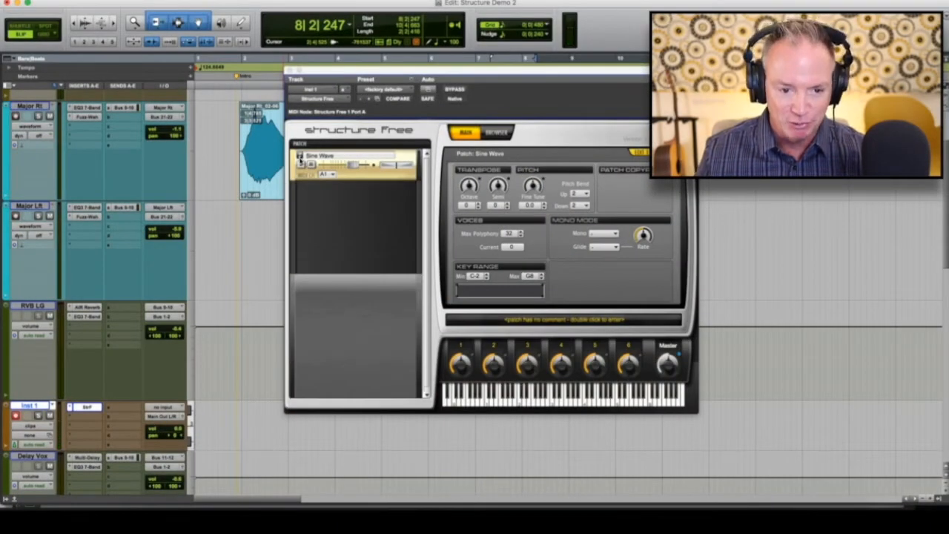
# Look through the Structure Free factory patch list from the Sine Wave patch slot.
pyautogui.click(299, 157)
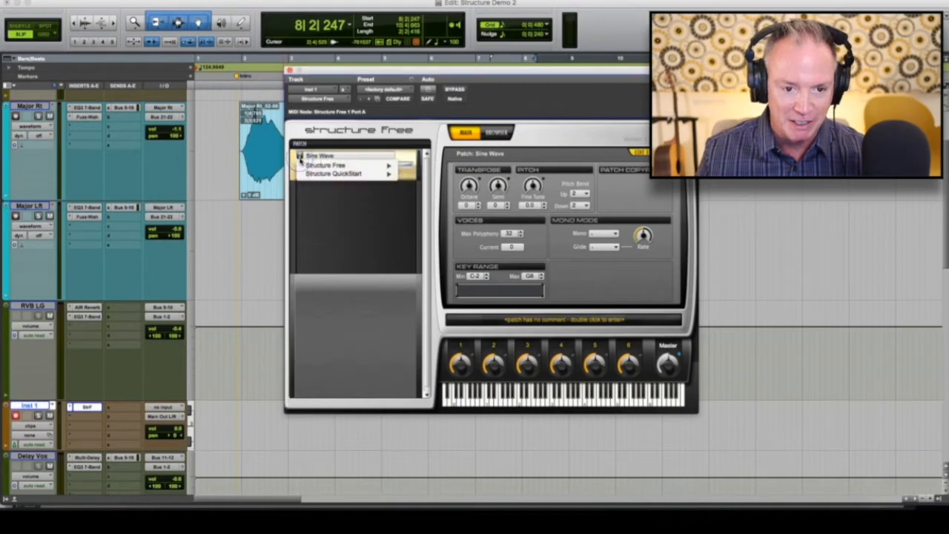
pyautogui.moveTo(305, 167)
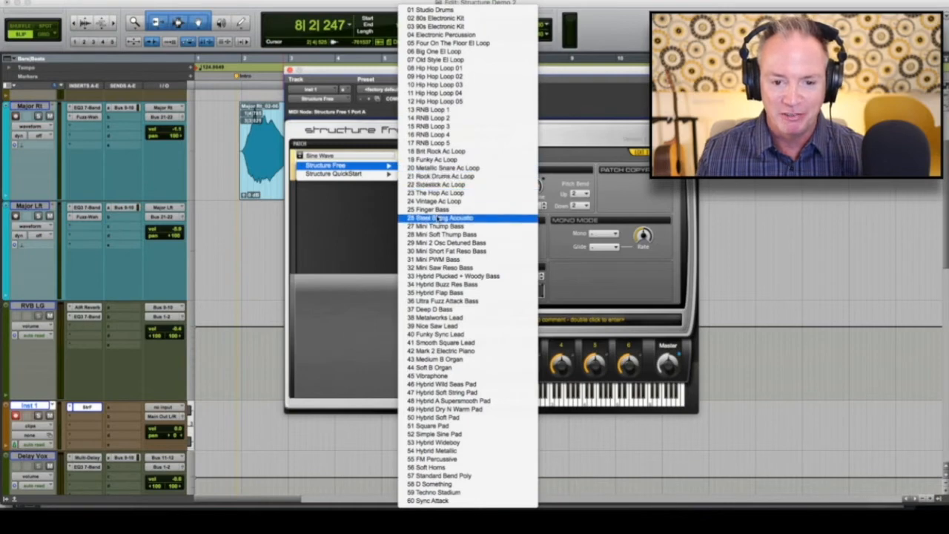
pyautogui.click(353, 221)
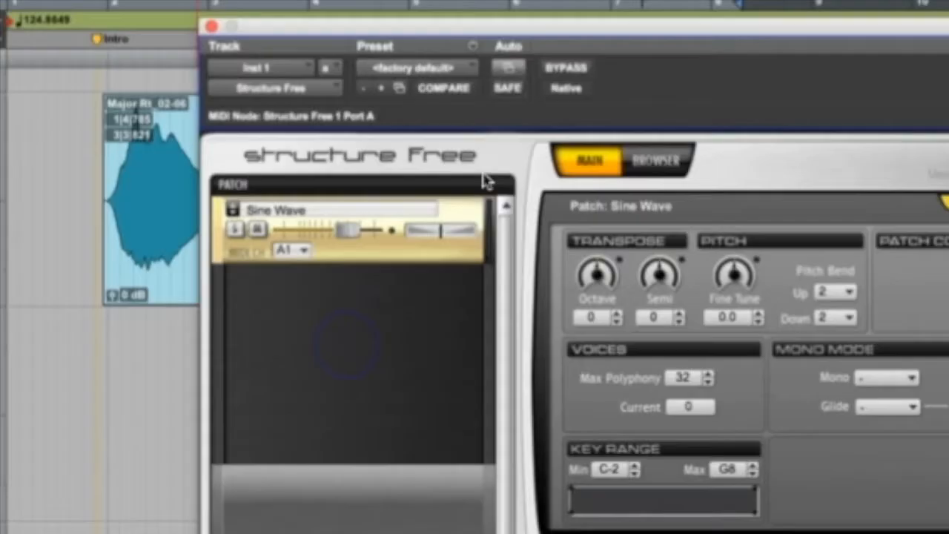
# Remove the Sine Wave patch and load Major E_1.wav from the Sound Clips folder as a Structure Free patch.
pyautogui.rightClick(455, 214)
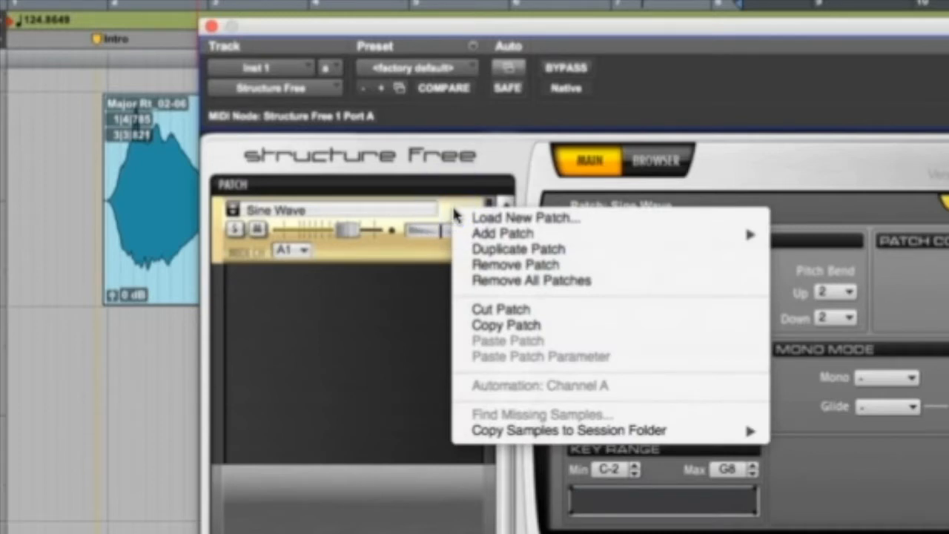
pyautogui.click(492, 267)
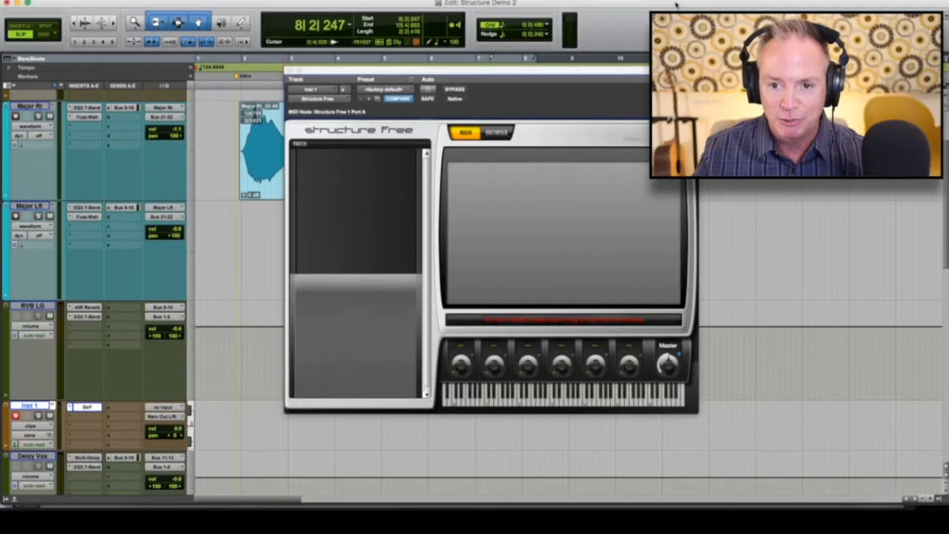
pyautogui.click(917, 251)
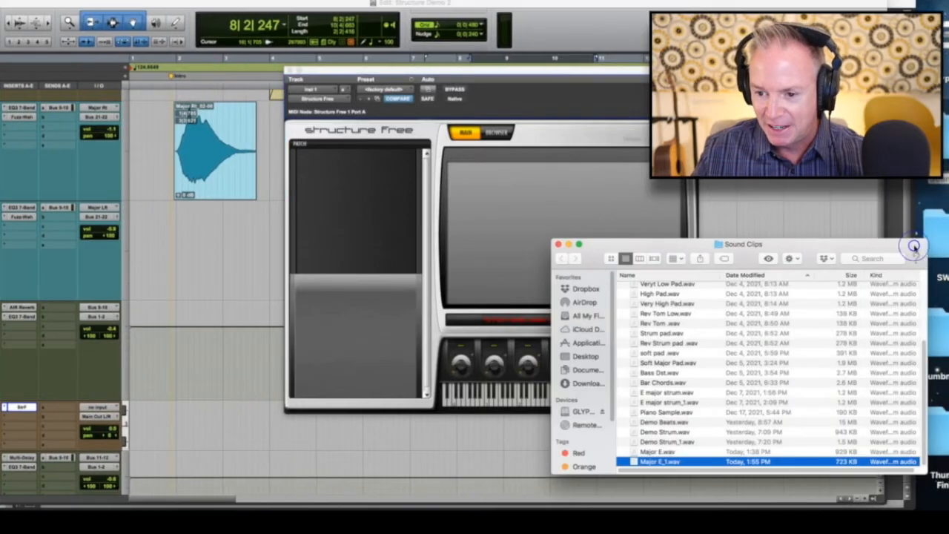
pyautogui.moveTo(870, 243); pyautogui.dragTo(928, 222)
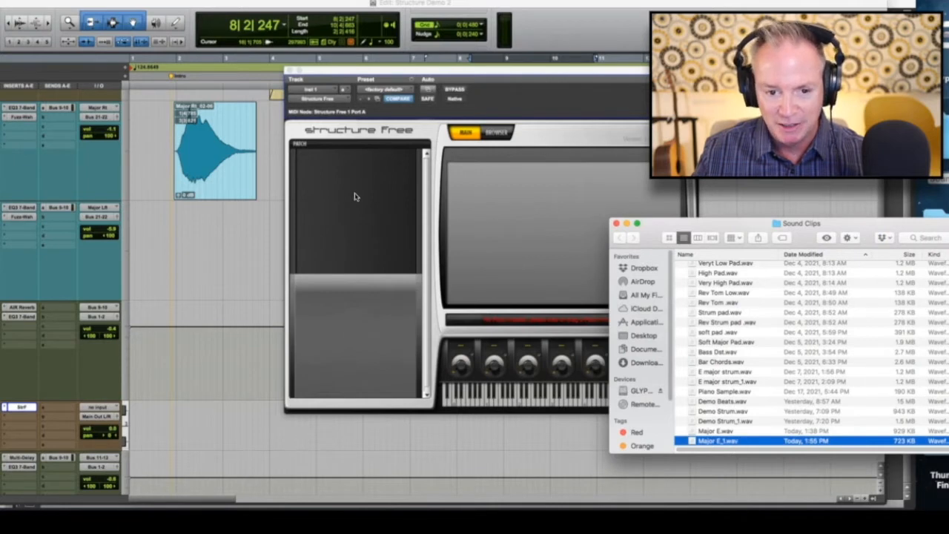
pyautogui.moveTo(744, 441); pyautogui.dragTo(373, 212)
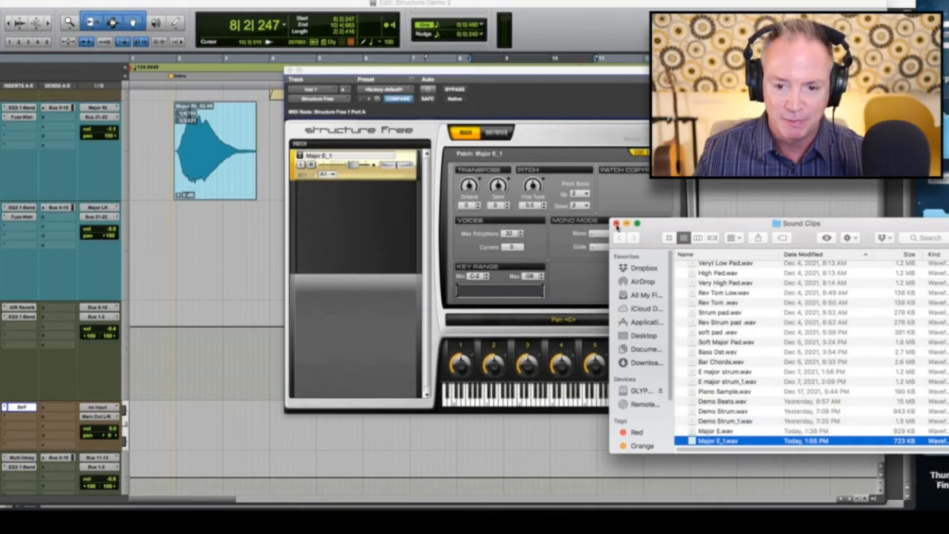
pyautogui.click(615, 223)
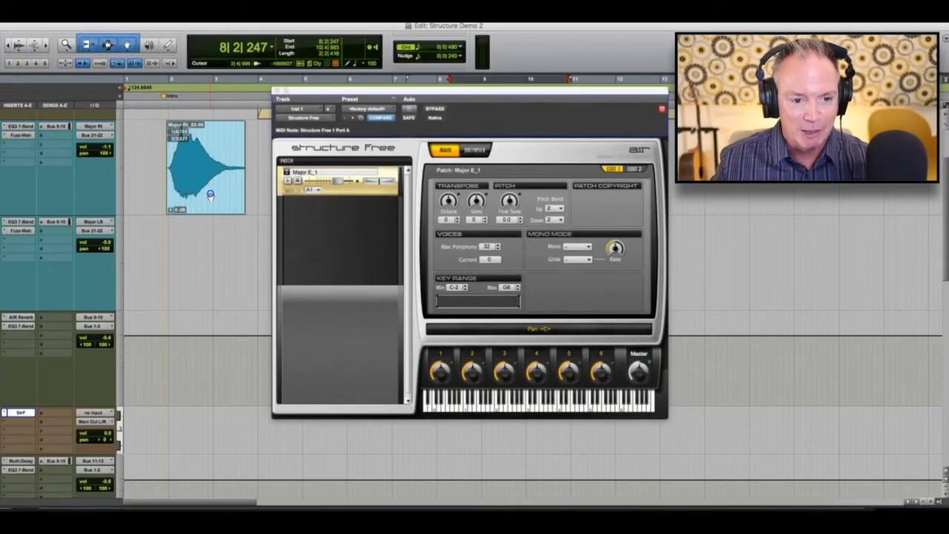
# Play the Major Rt clip from just before its start and open that track's EQ3 7-Band plug-in.
pyautogui.press('space')
pyautogui.click(157, 161)
pyautogui.press('space')
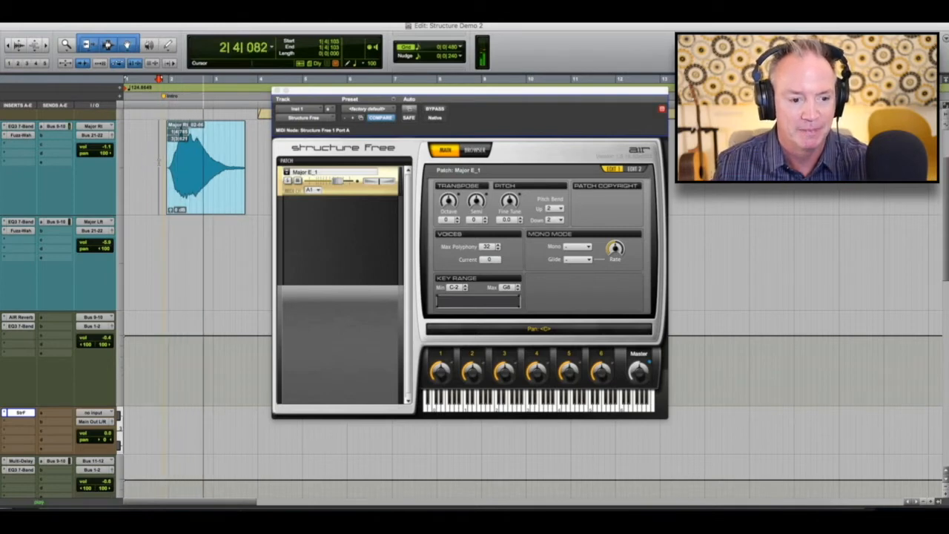
pyautogui.press('space')
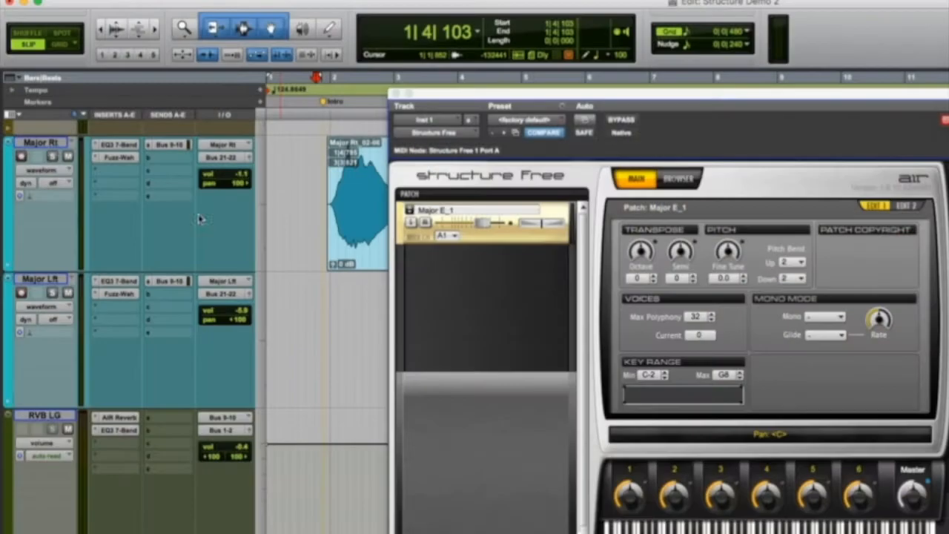
pyautogui.click(127, 145)
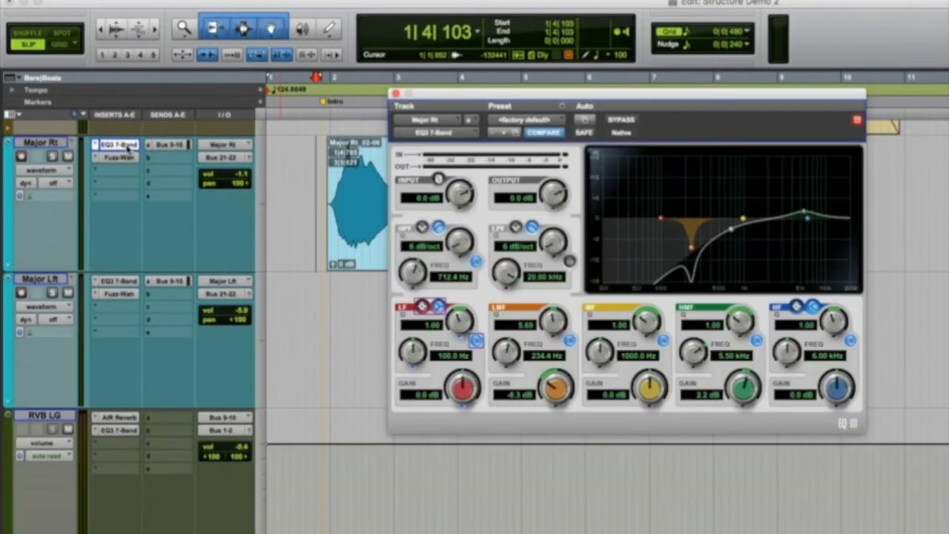
# View the Major Rt track's Fuzz-Wah plug-in settings and copy that insert to the Inst 1 instrument track.
pyautogui.click(127, 159)
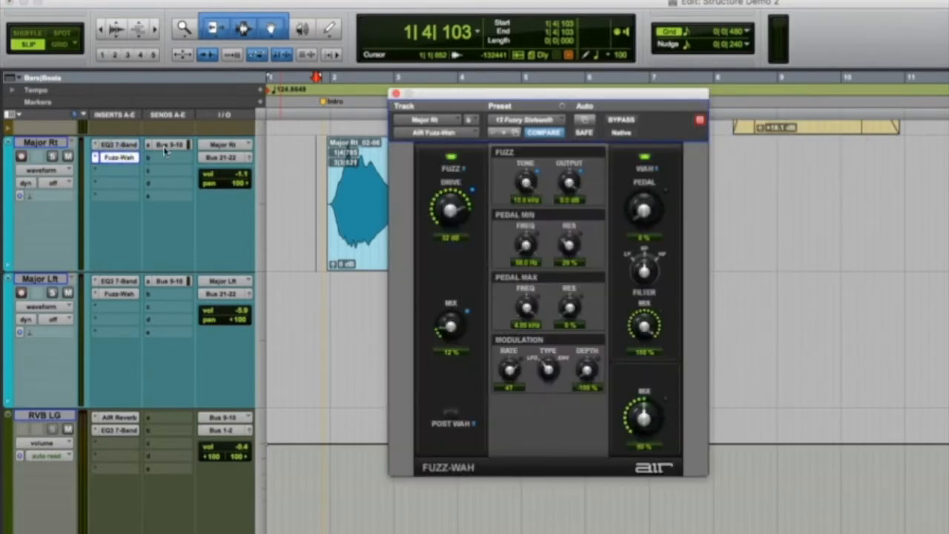
pyautogui.click(397, 96)
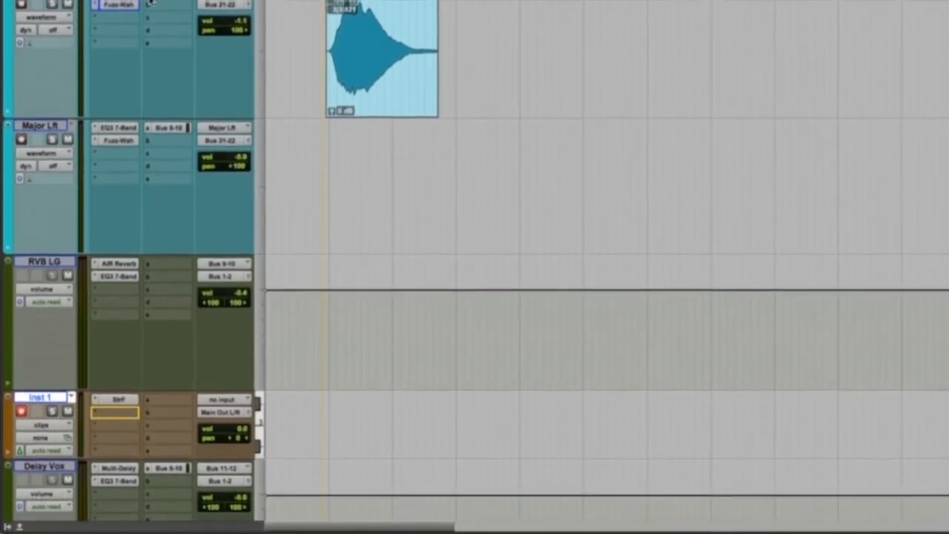
pyautogui.moveTo(122, 6); pyautogui.dragTo(118, 451)
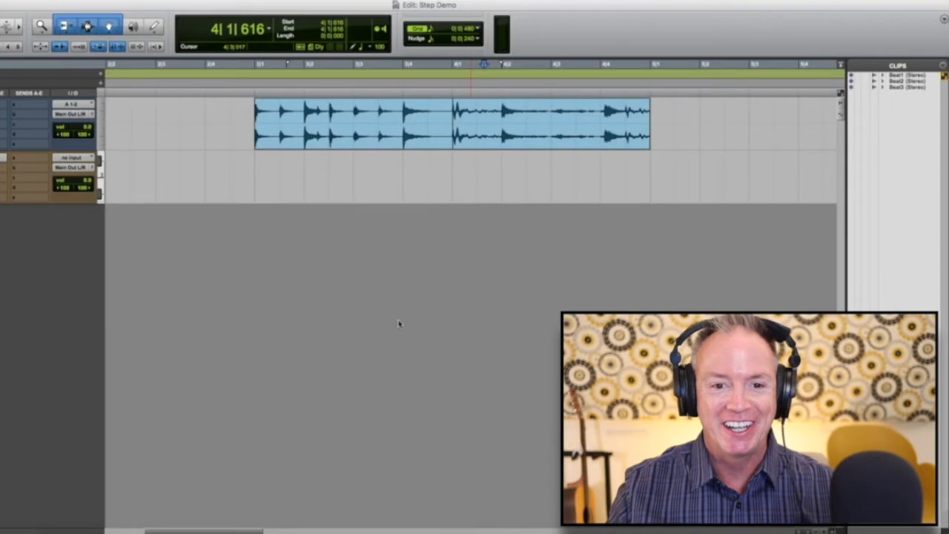
# Play the bar 3 beat clip and the bar 4 beat clip on the Audio 1 track.
pyautogui.click(499, 138)
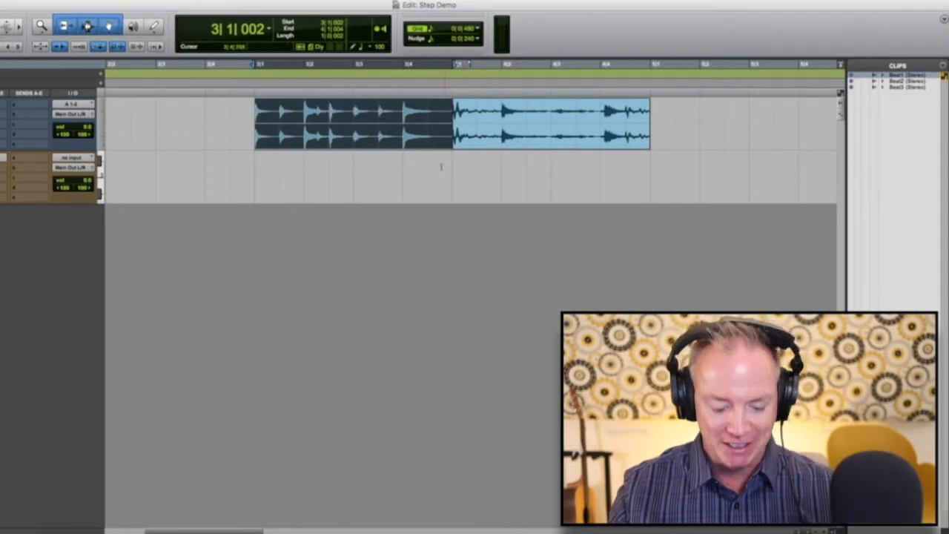
pyautogui.press('space')
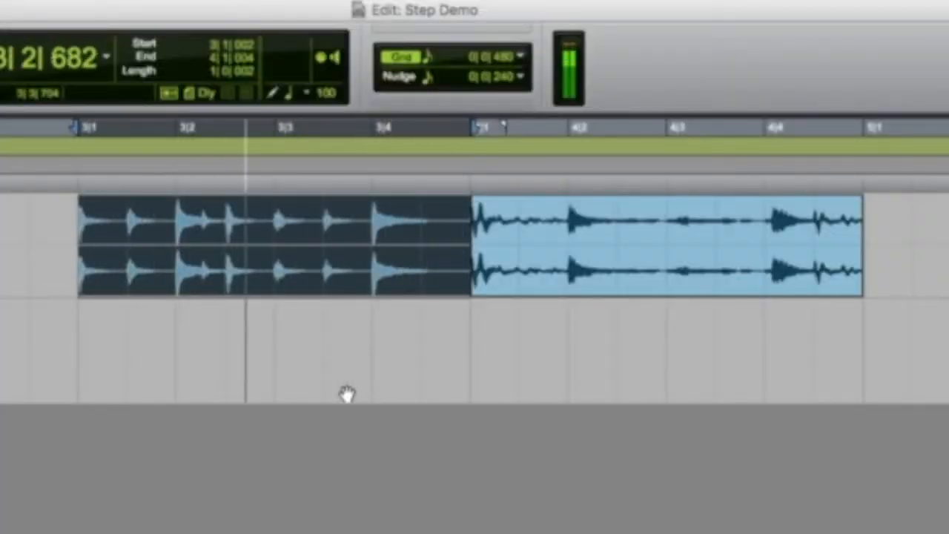
pyautogui.press('space')
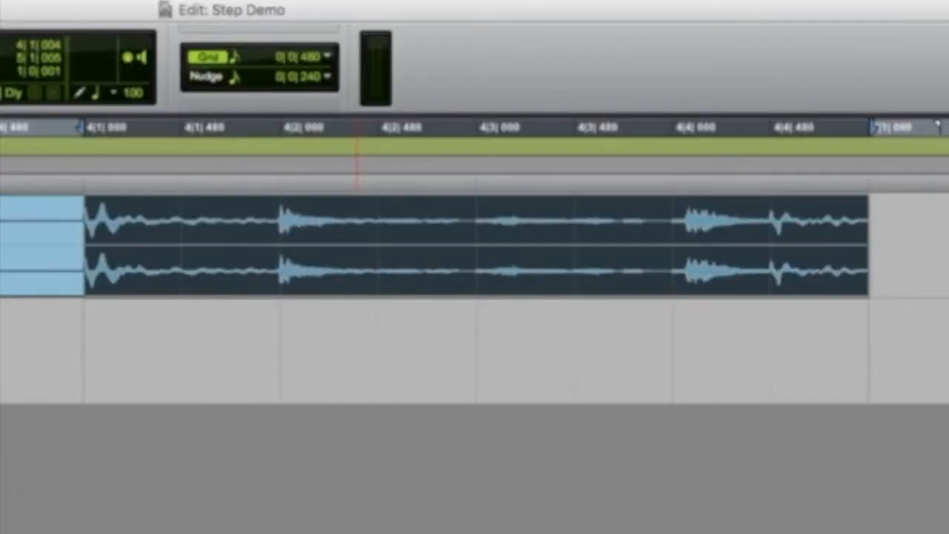
pyautogui.press('space')
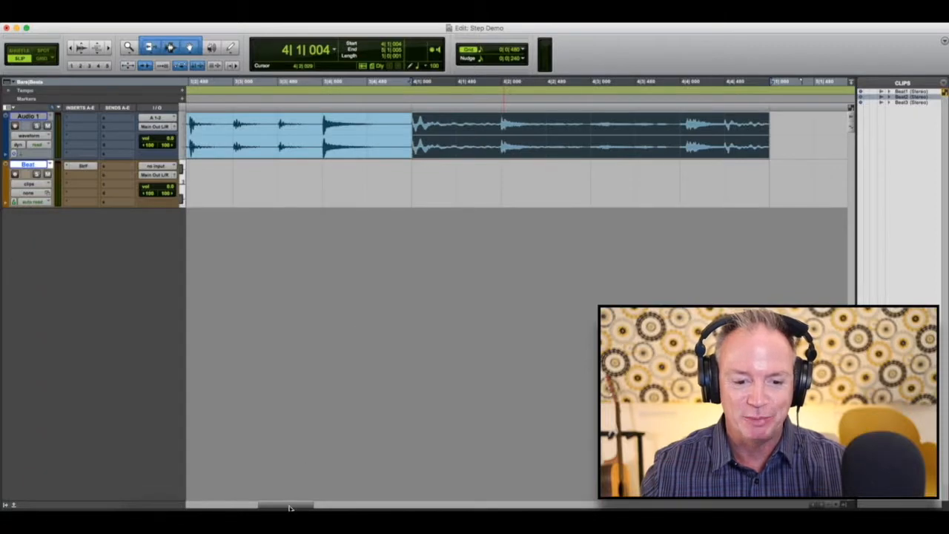
# Select both beat clips on the Audio 1 track and consolidate them into a single clip.
pyautogui.moveTo(290, 508); pyautogui.dragTo(277, 508)
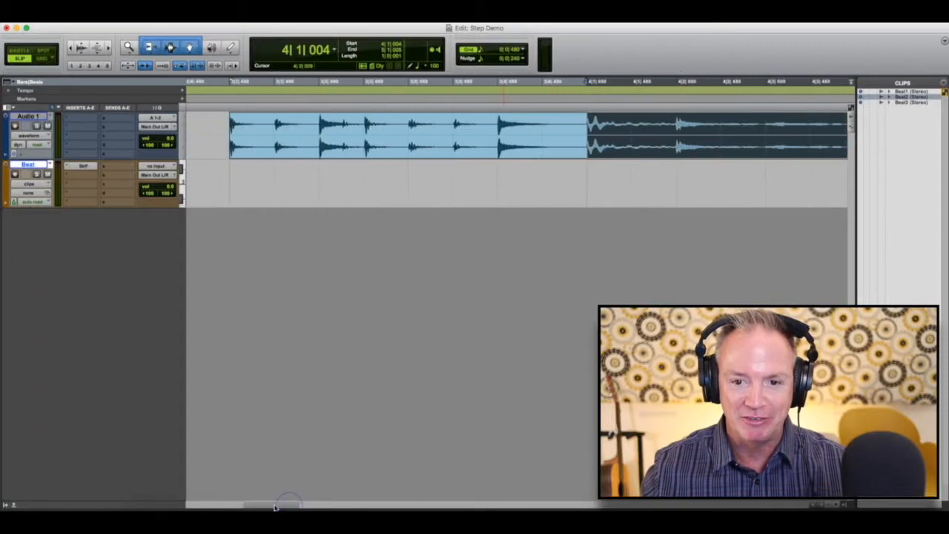
pyautogui.click(486, 148)
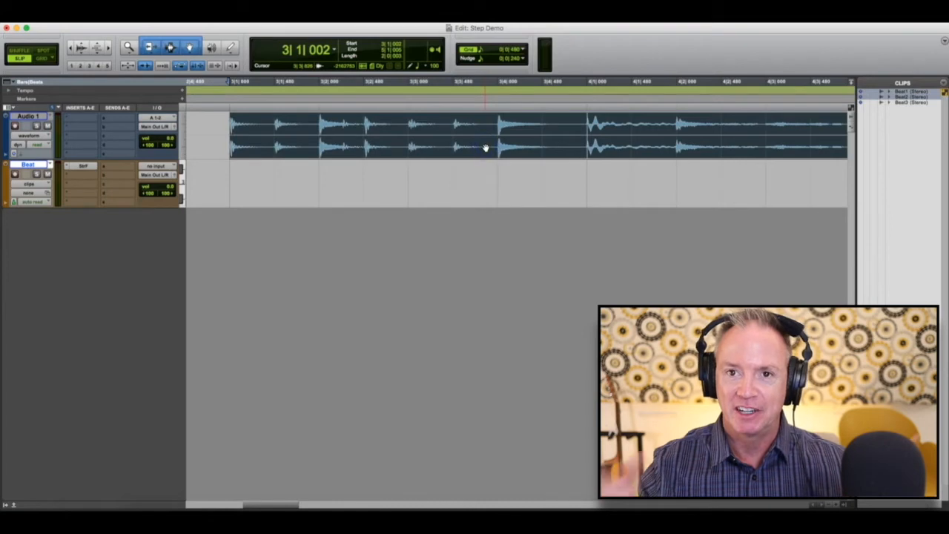
pyautogui.press('space')
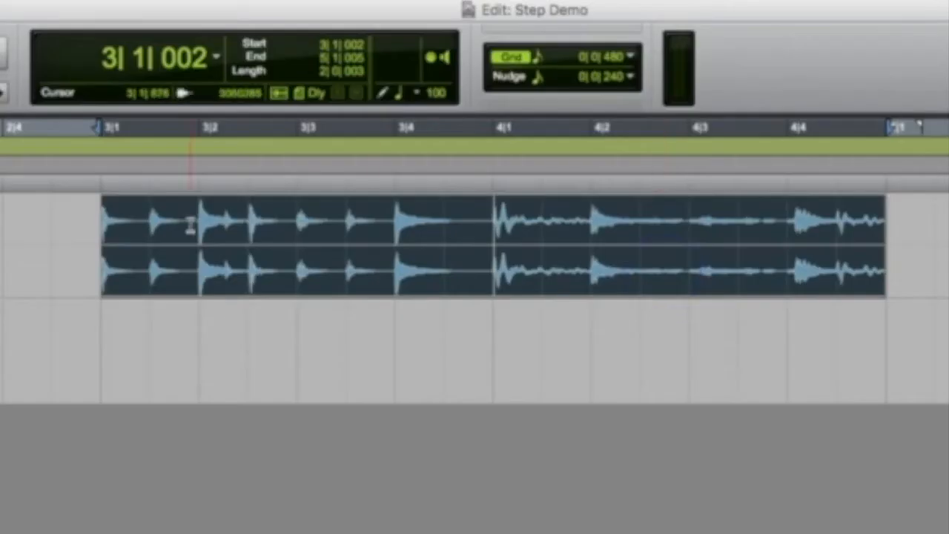
pyautogui.click(153, 1)
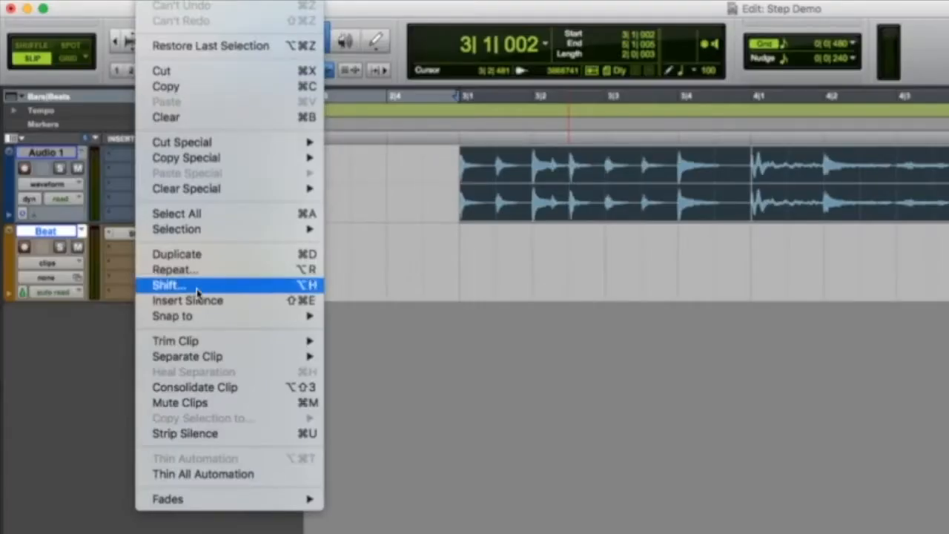
pyautogui.click(231, 387)
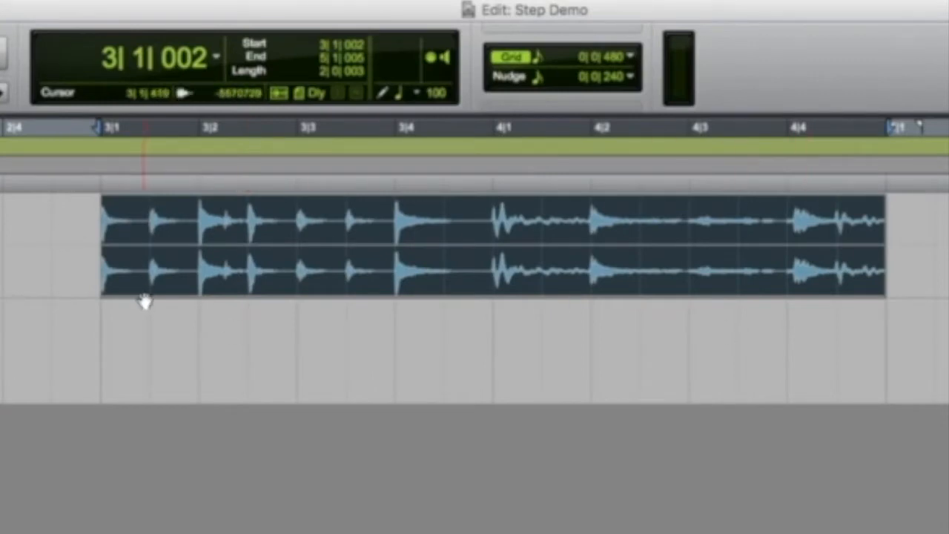
# Try a grid value of 1/16 note and return the grid to 1/8 note.
pyautogui.click(632, 62)
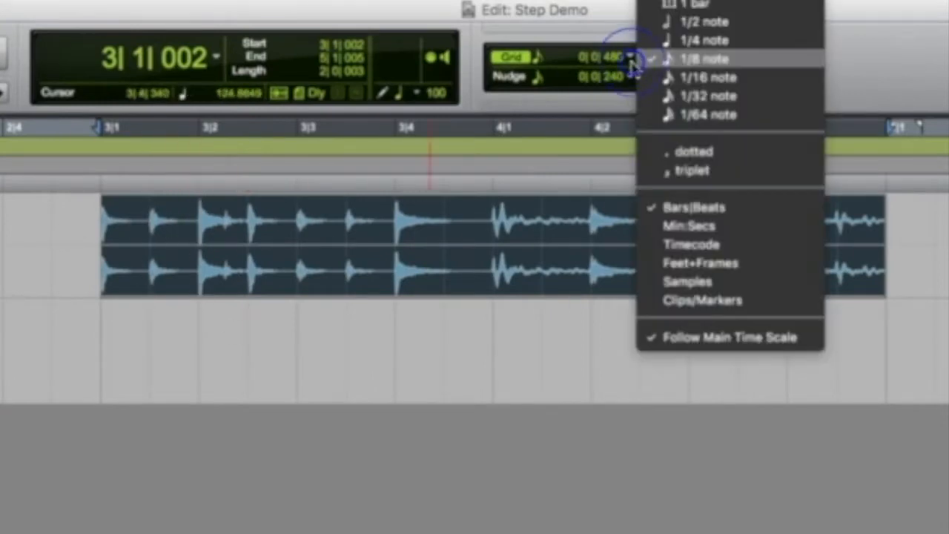
pyautogui.click(759, 80)
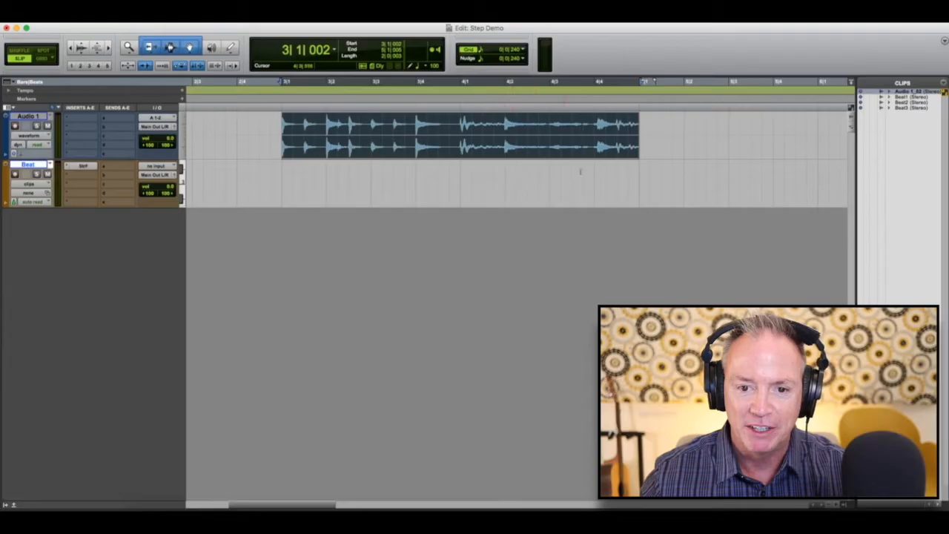
pyautogui.click(522, 50)
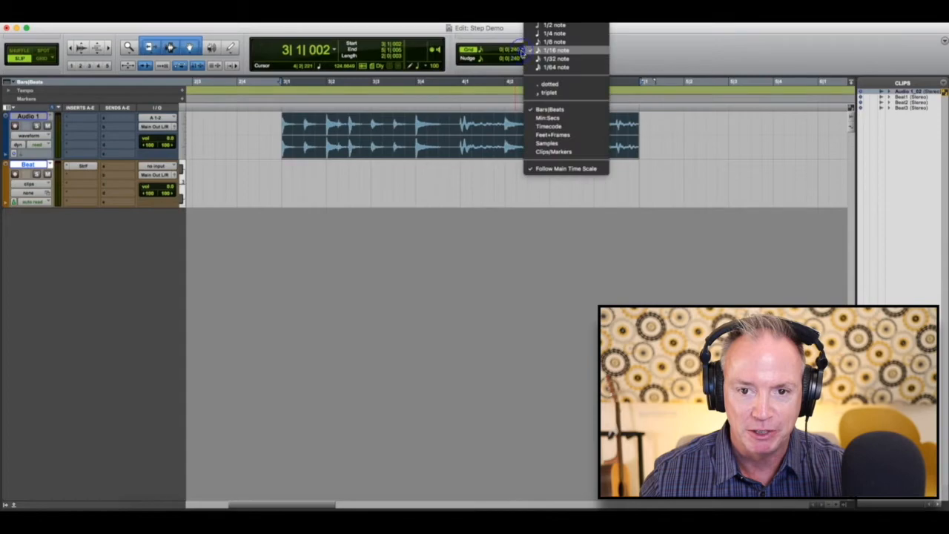
pyautogui.click(542, 47)
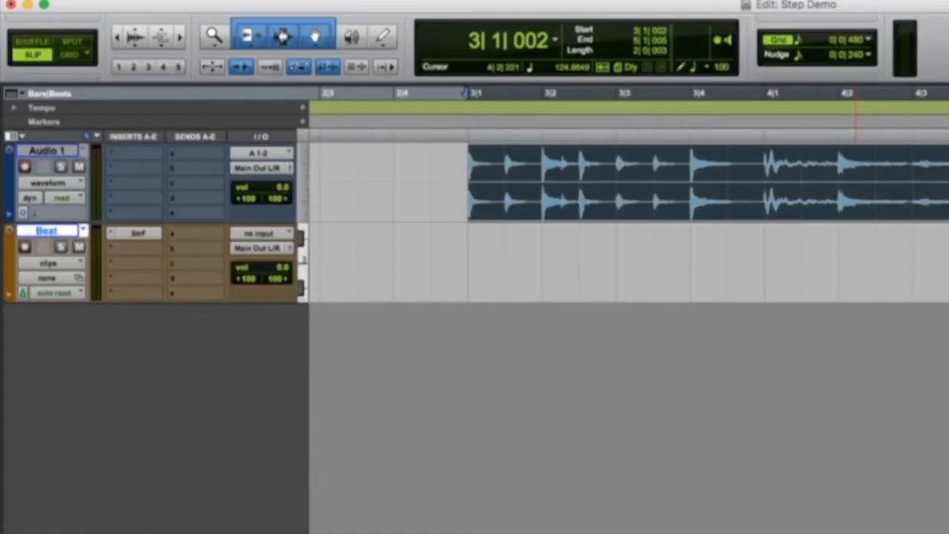
# Separate the consolidated clip on the grid with a pre-separate amount of 0 mSec.
pyautogui.click(74, 19)
pyautogui.moveTo(154, 1)
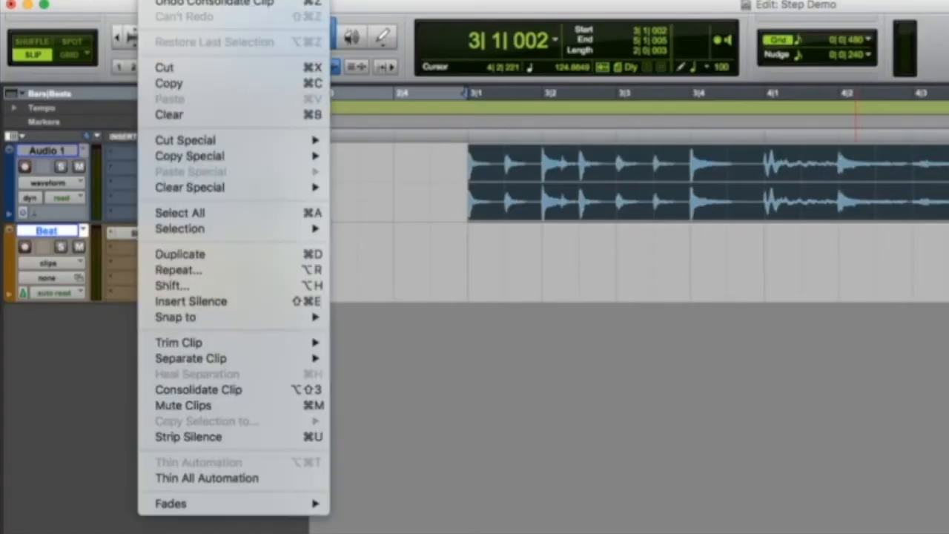
pyautogui.moveTo(191, 361)
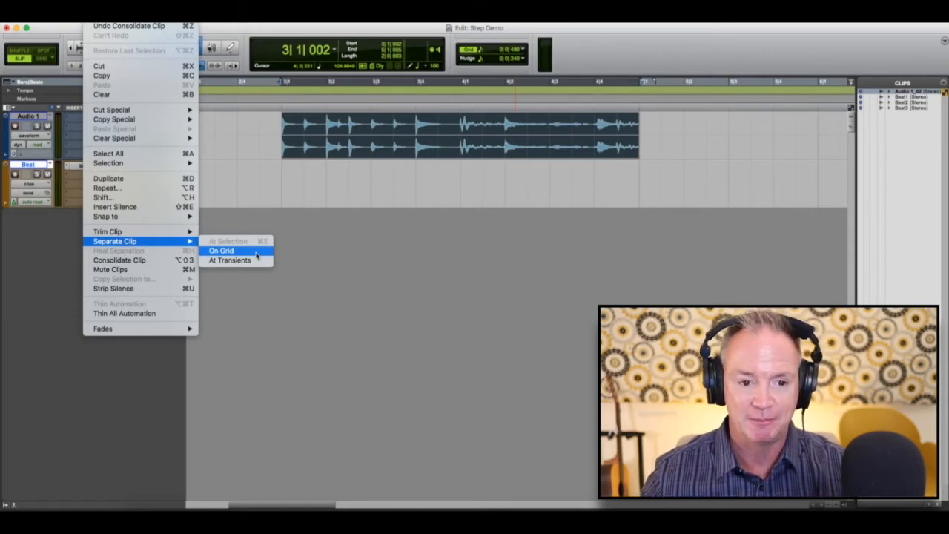
pyautogui.click(256, 252)
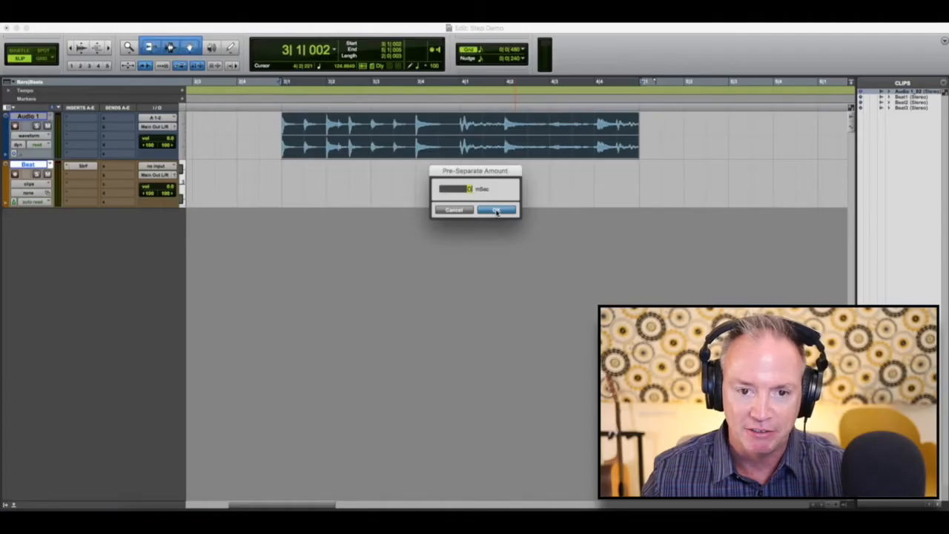
pyautogui.click(496, 210)
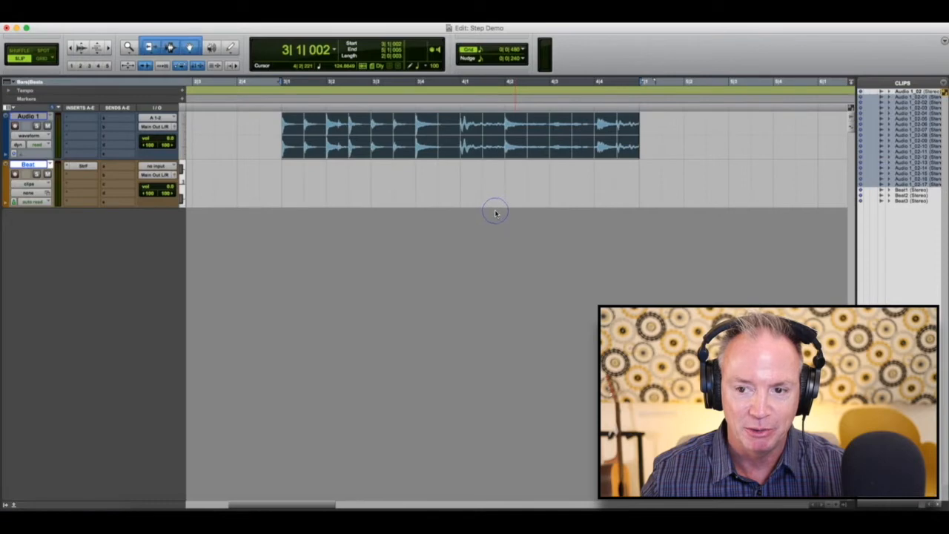
# Play the first few separated slices of bar 3 individually.
pyautogui.click(364, 175)
pyautogui.click(358, 147)
pyautogui.click(336, 147)
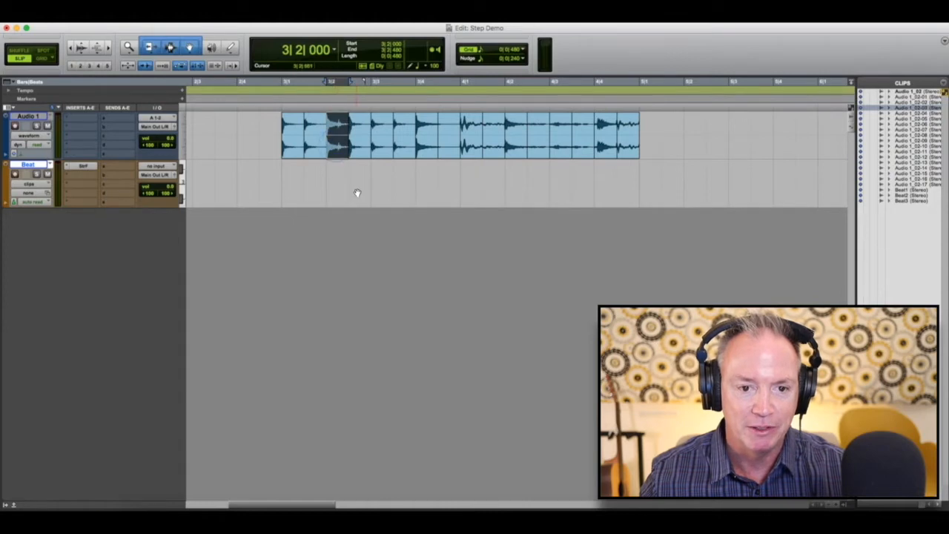
pyautogui.press('space')
pyautogui.click(315, 152)
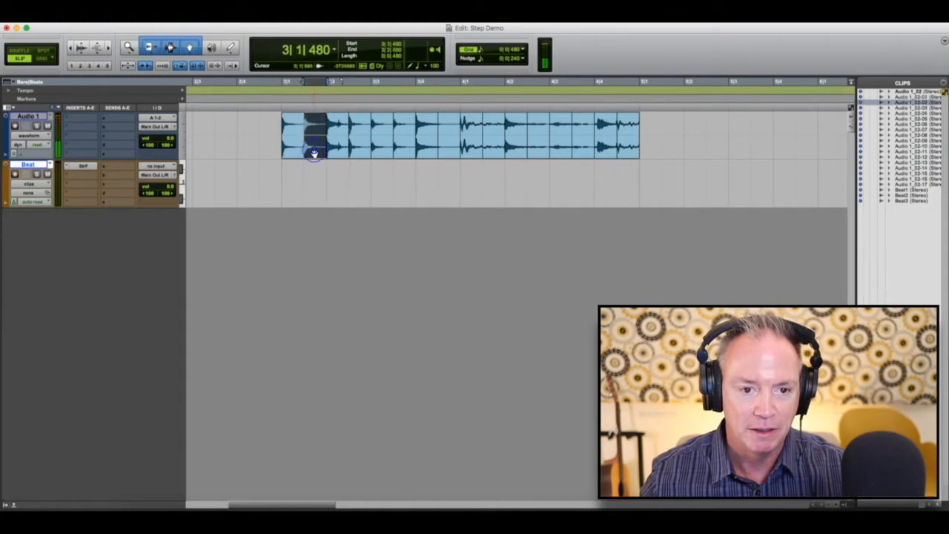
pyautogui.click(293, 154)
pyautogui.press('space')
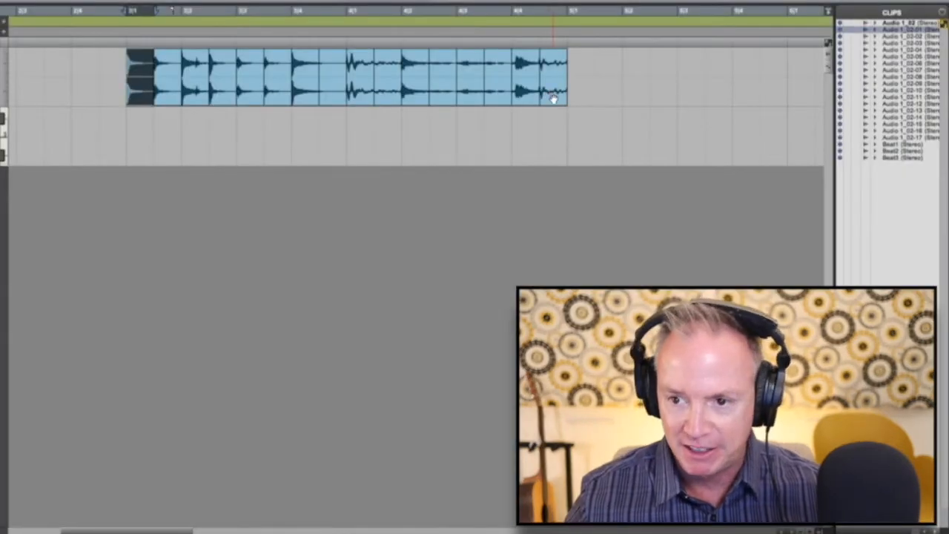
# Select the eight slices of bar 3 and auto-rename them Dry Beat with starting number 1.
pyautogui.keyDown('shift'); pyautogui.click(553, 99); pyautogui.keyUp('shift')
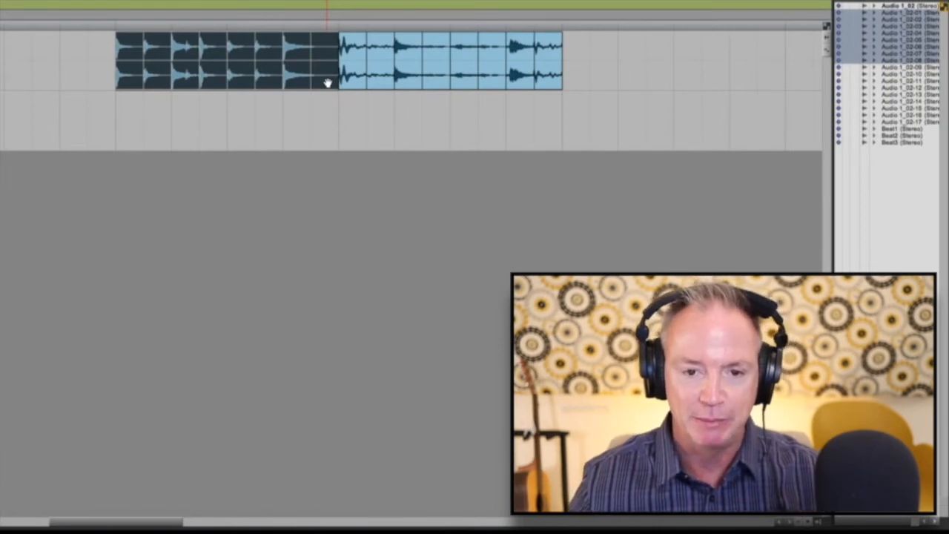
pyautogui.press('space')
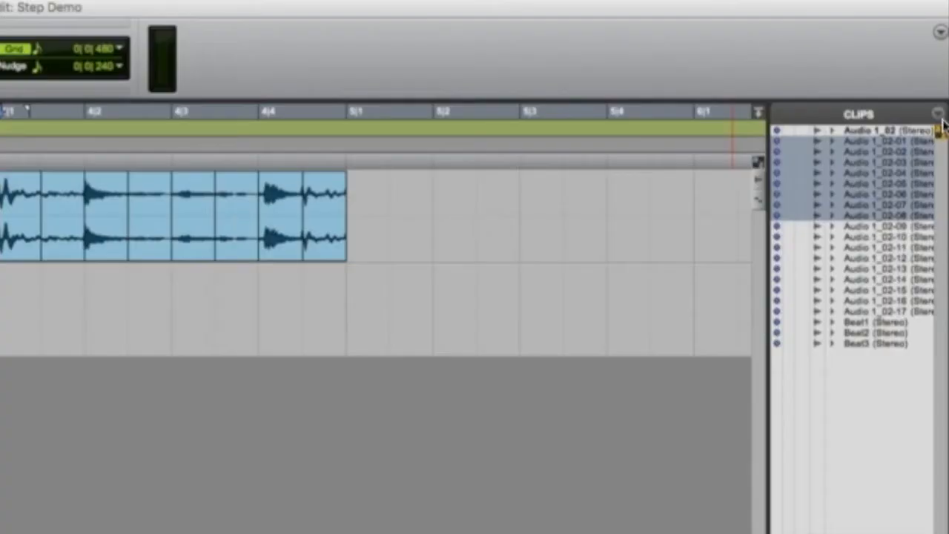
pyautogui.click(940, 116)
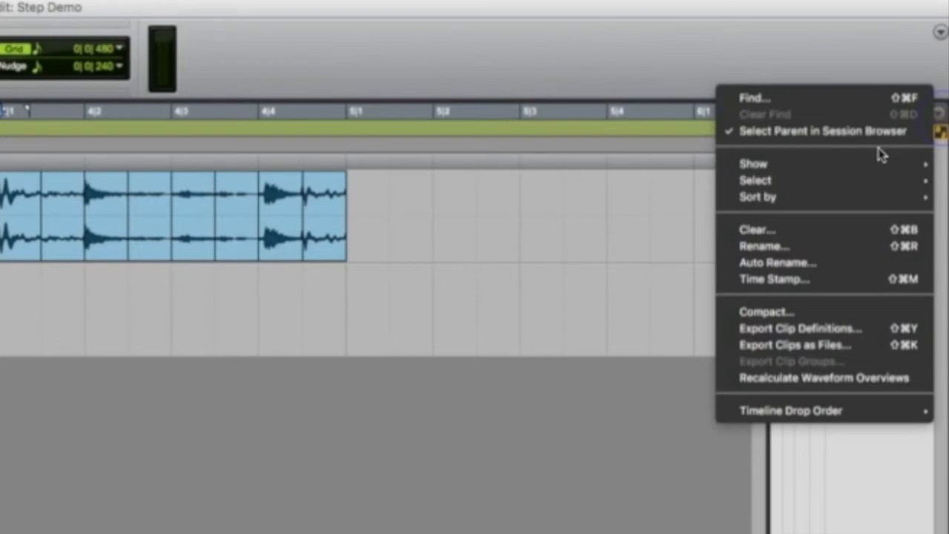
pyautogui.click(799, 267)
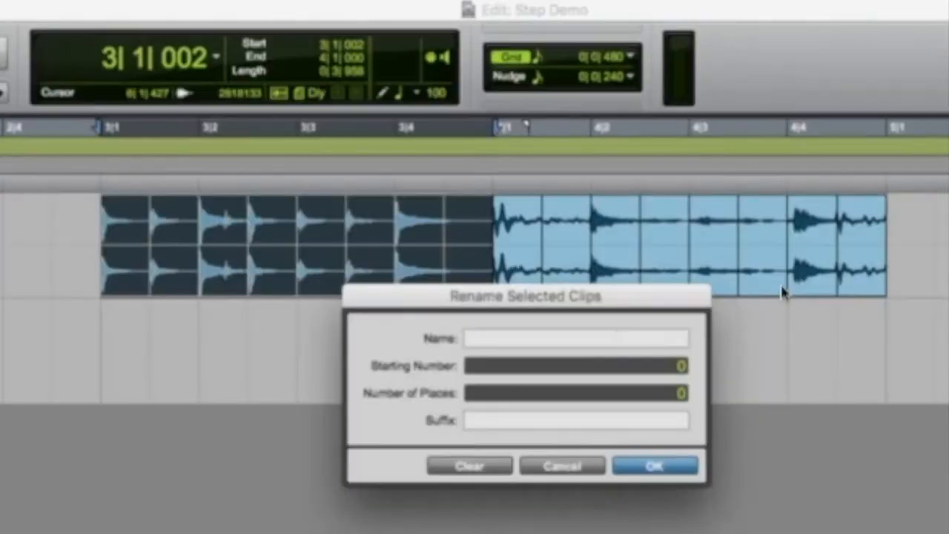
pyautogui.click(481, 340)
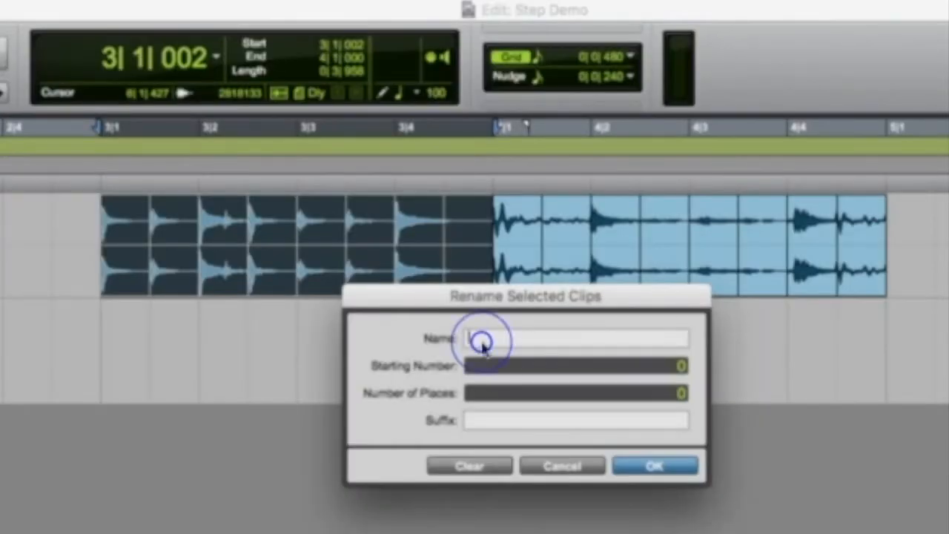
pyautogui.write('Dry Beat')
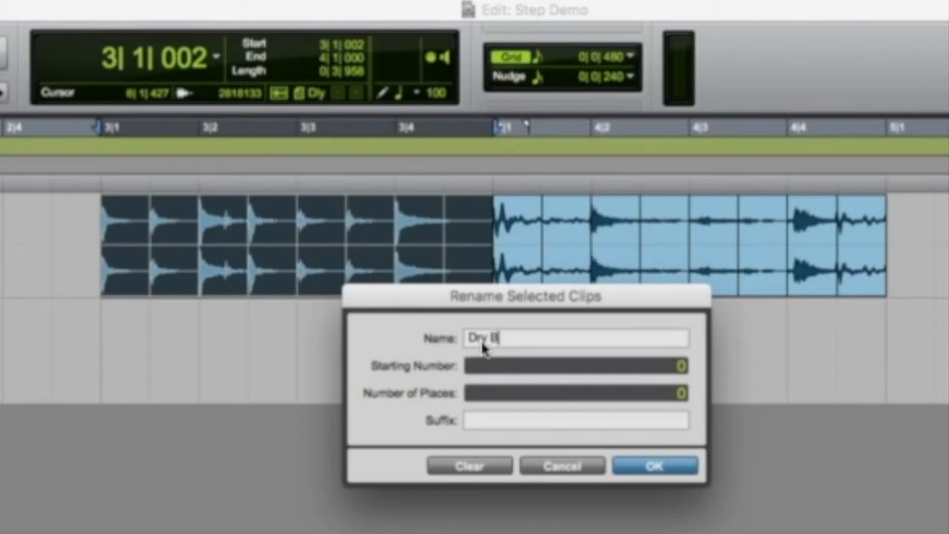
pyautogui.press('Tab')
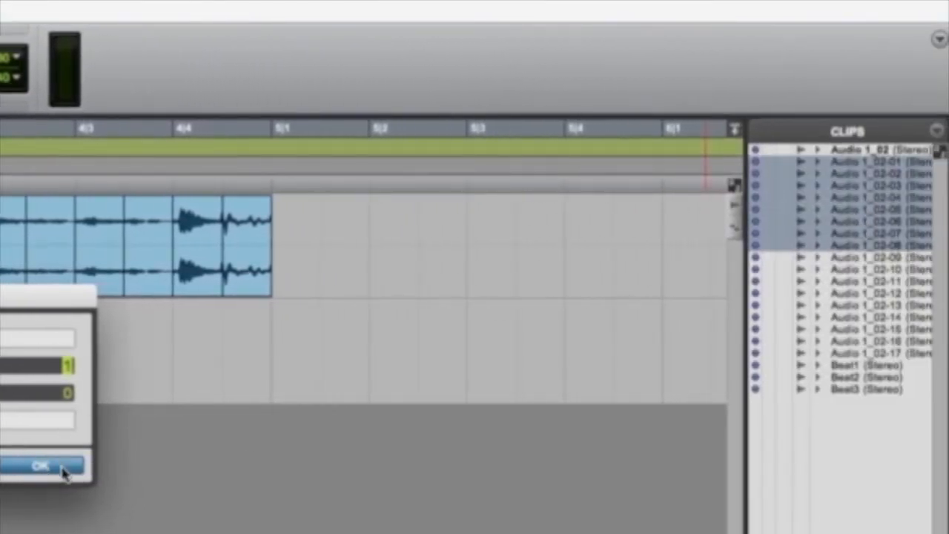
pyautogui.click(63, 467)
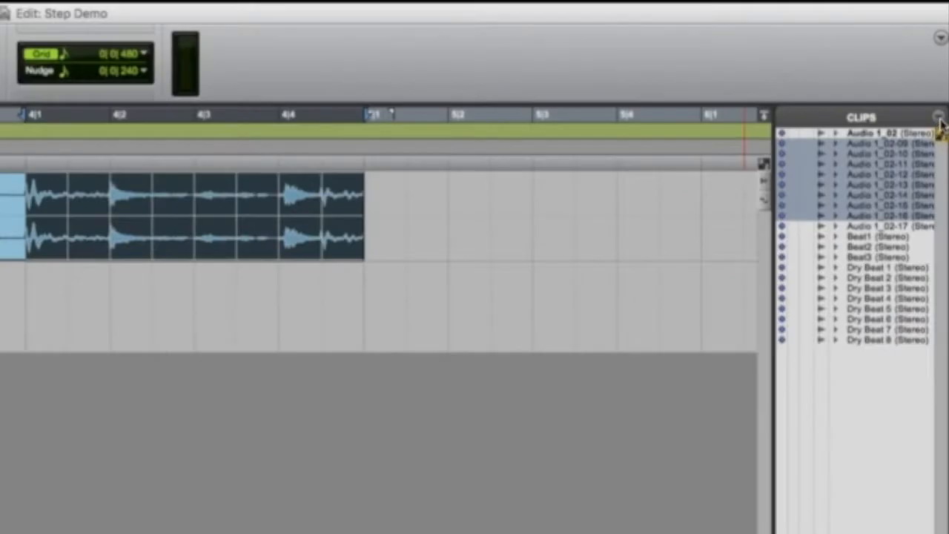
# Auto-rename the eight slices of bar 4, replacing Dry with Lat in the Beat name and keeping starting number 1.
pyautogui.click(938, 119)
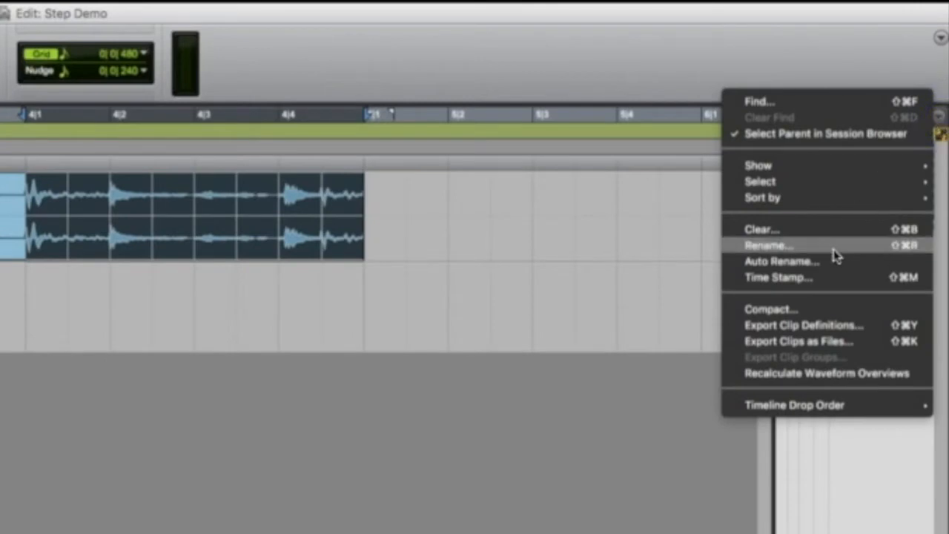
pyautogui.click(803, 263)
pyautogui.press('BackSpace')
pyautogui.press('BackSpace')
pyautogui.press('BackSpace')
pyautogui.press('BackSpace')
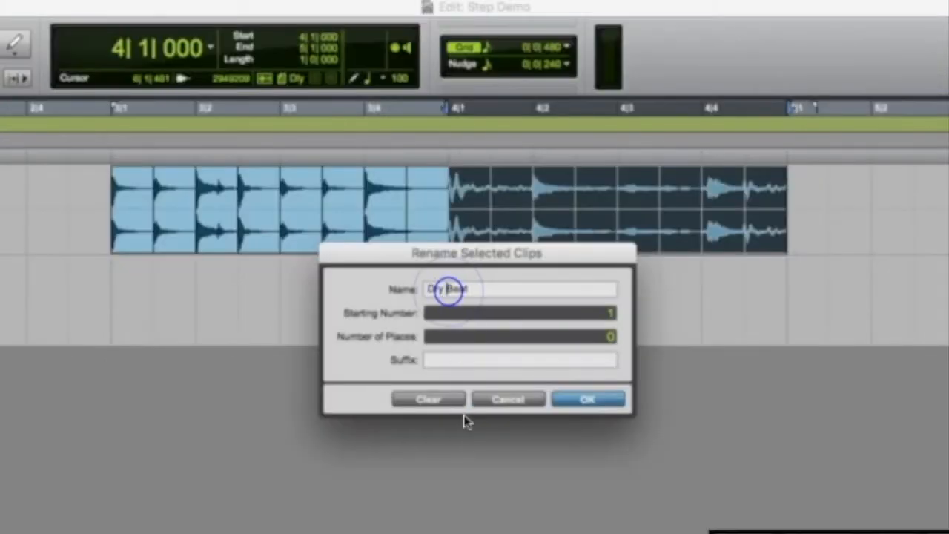
pyautogui.write('Le')
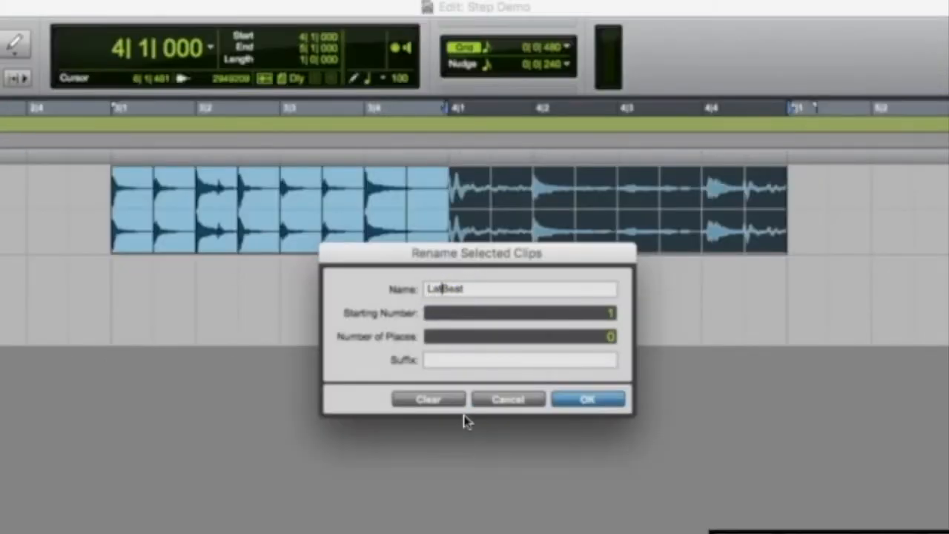
pyautogui.click(593, 399)
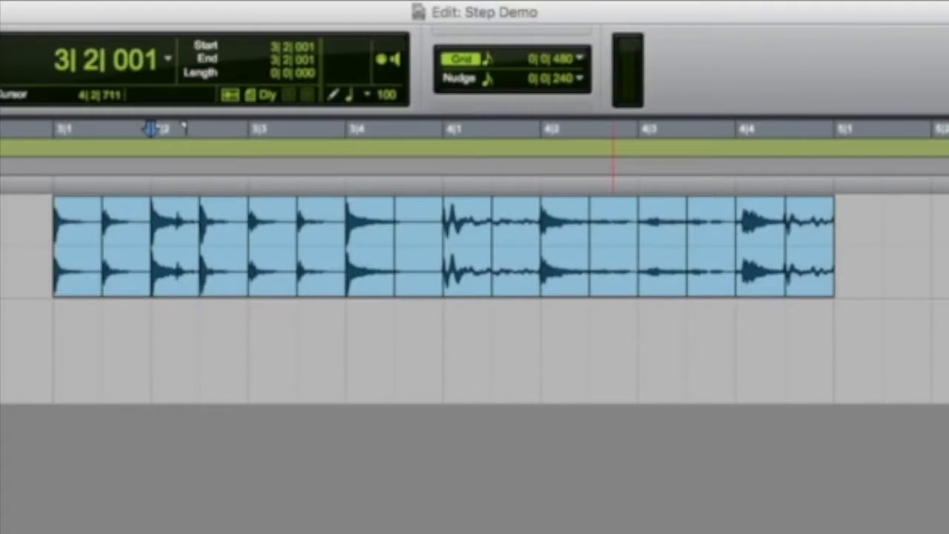
# Select all sixteen slices of bars 3 and 4 and export them as WAV files to the Sound Clips folder.
pyautogui.click(79, 271)
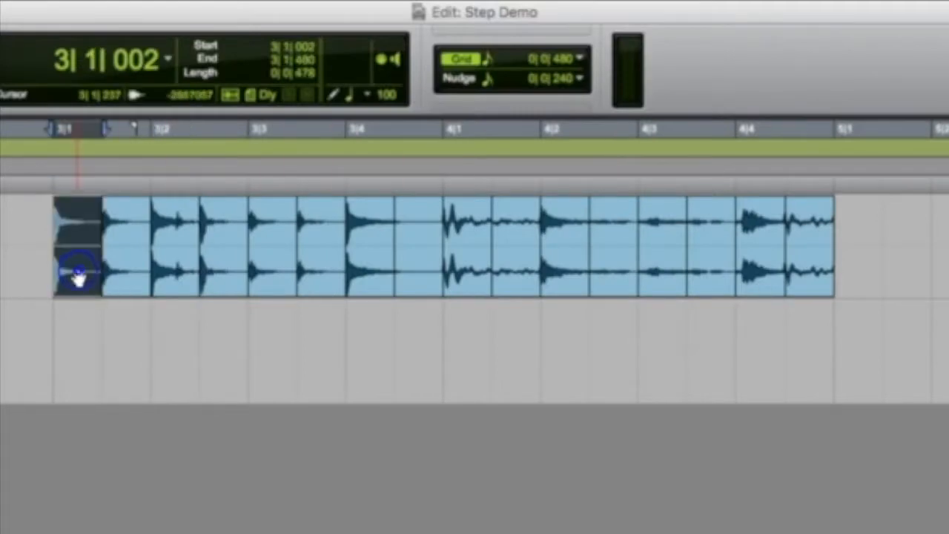
pyautogui.keyDown('shift'); pyautogui.click(809, 291); pyautogui.keyUp('shift')
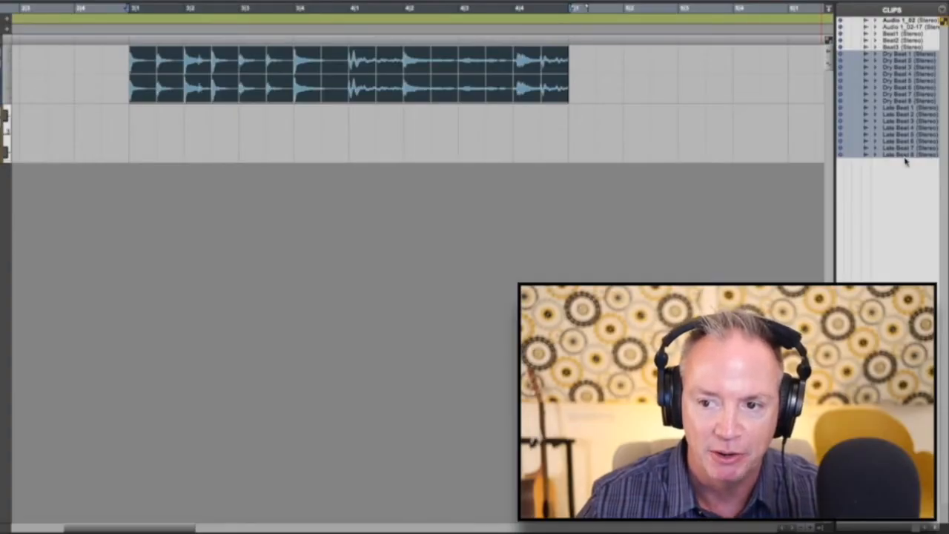
pyautogui.click(942, 9)
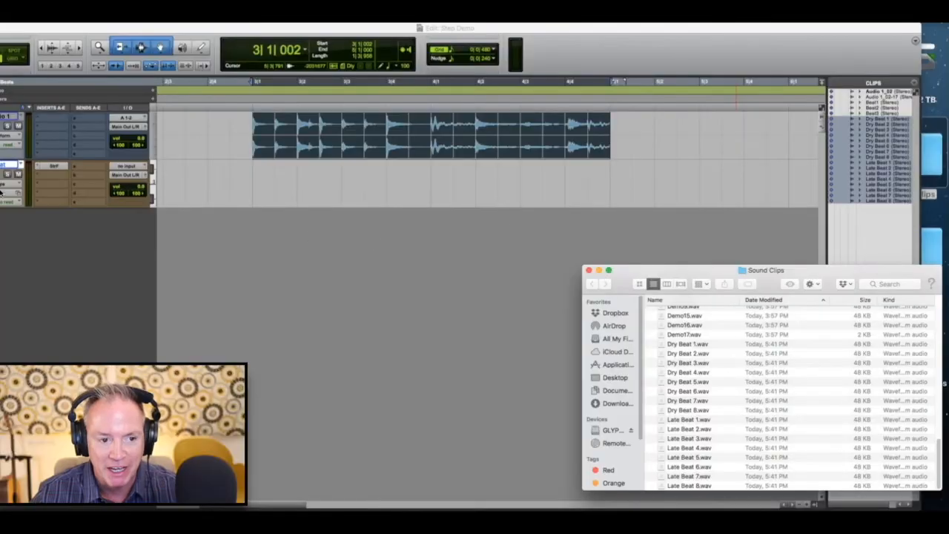
# Import the Dry Beat 1–8 and Late Beat 1–8 WAV files into the Beat track's Structure Free, mapped chromatically from C1 to each key.
pyautogui.click(56, 169)
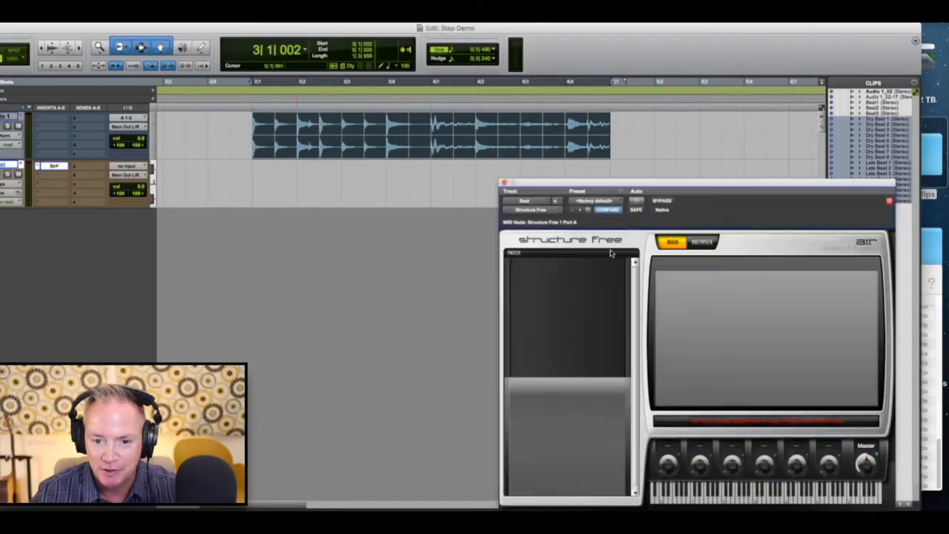
pyautogui.moveTo(717, 182); pyautogui.dragTo(517, 172)
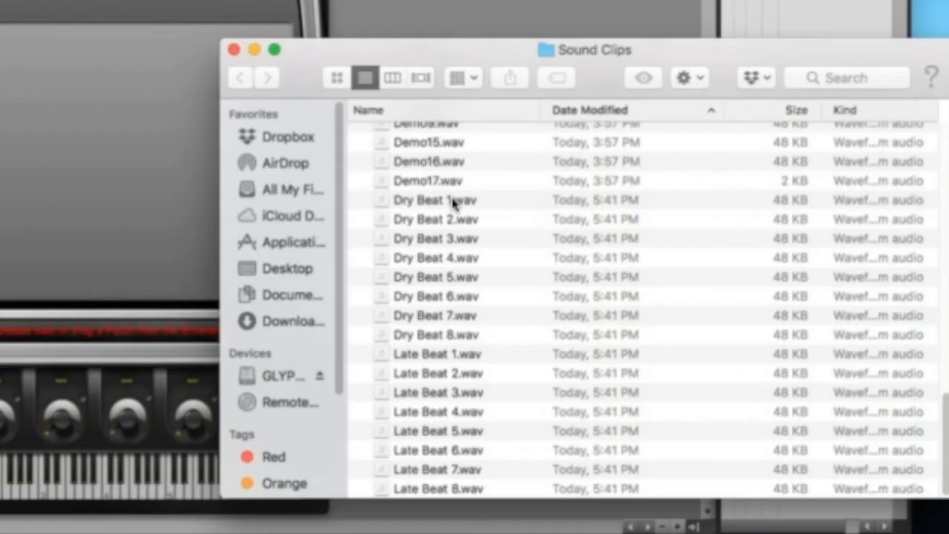
pyautogui.click(453, 201)
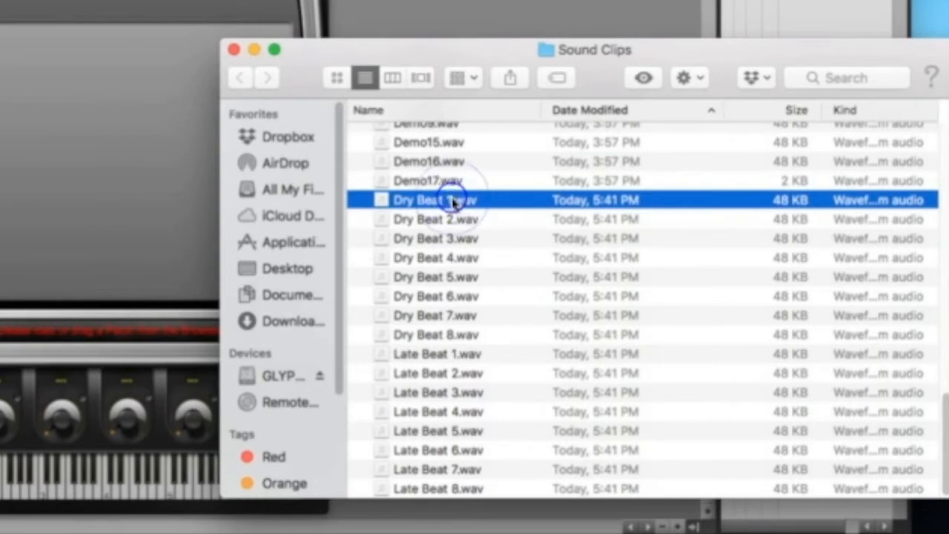
pyautogui.keyDown('shift'); pyautogui.click(487, 490); pyautogui.keyUp('shift')
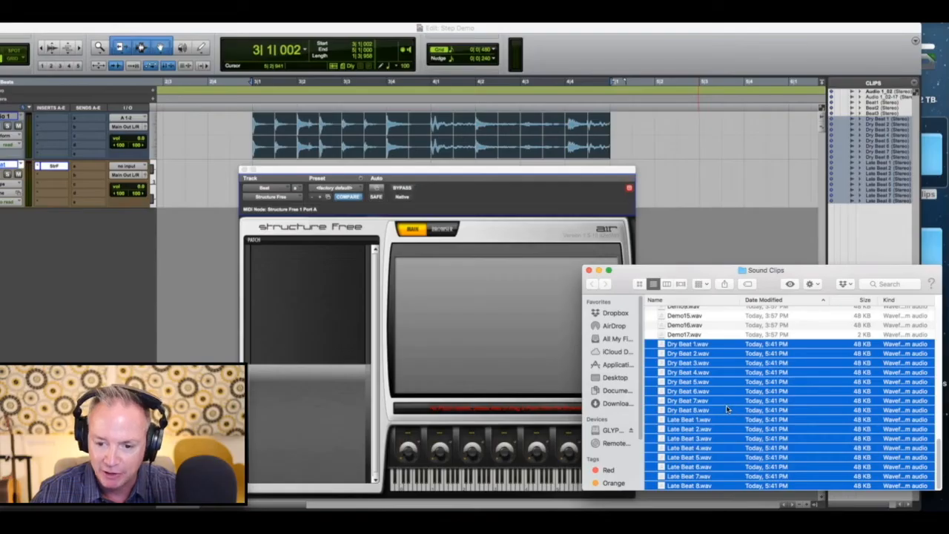
pyautogui.moveTo(726, 405); pyautogui.dragTo(321, 312)
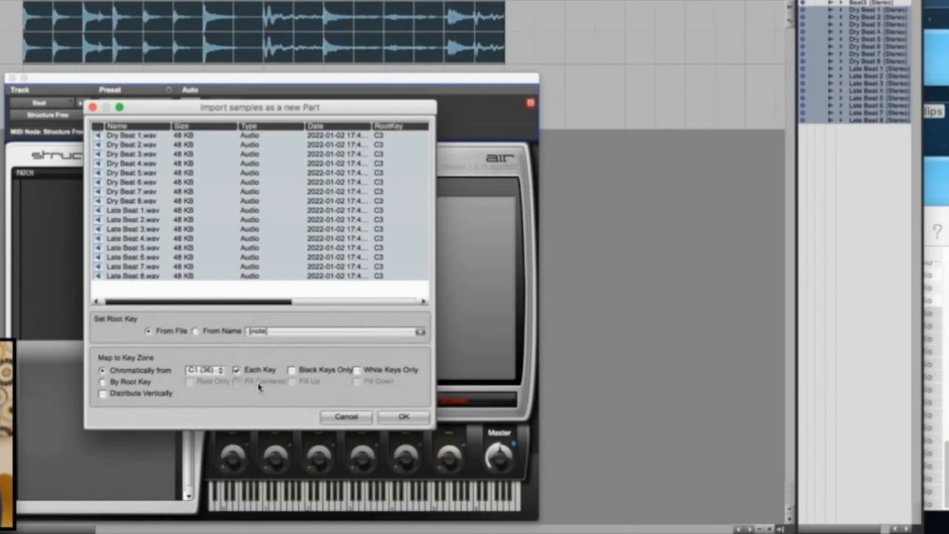
pyautogui.click(401, 418)
pyautogui.click(407, 416)
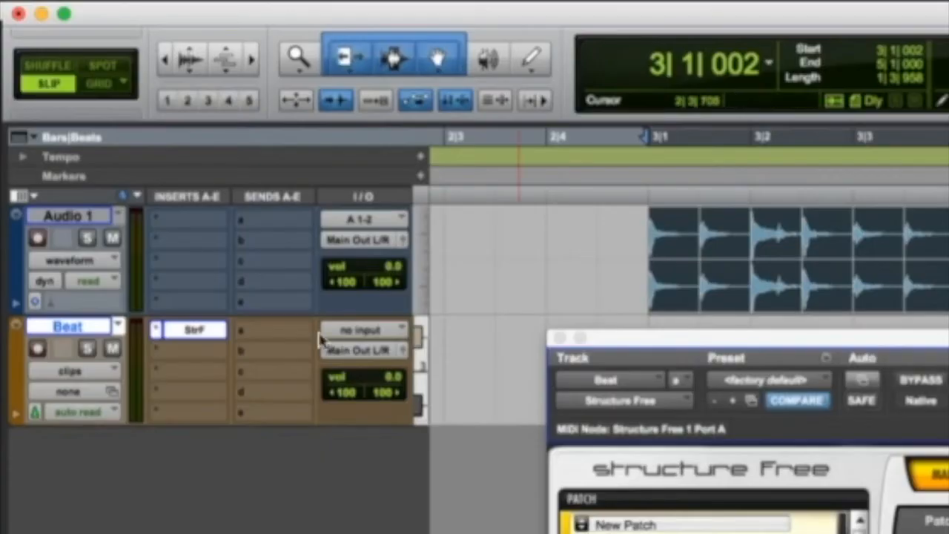
# Record-enable the Beat track and mute the Audio 1 track.
pyautogui.click(38, 357)
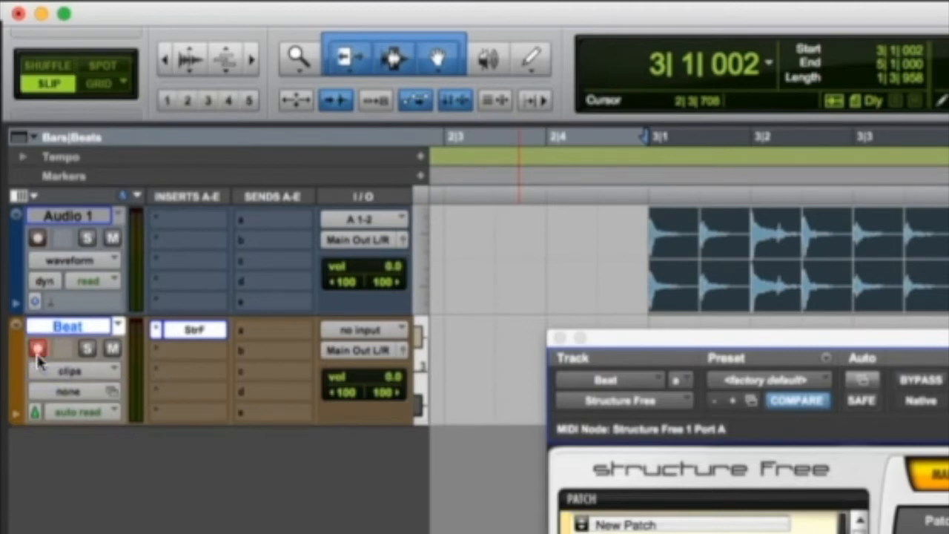
pyautogui.click(113, 239)
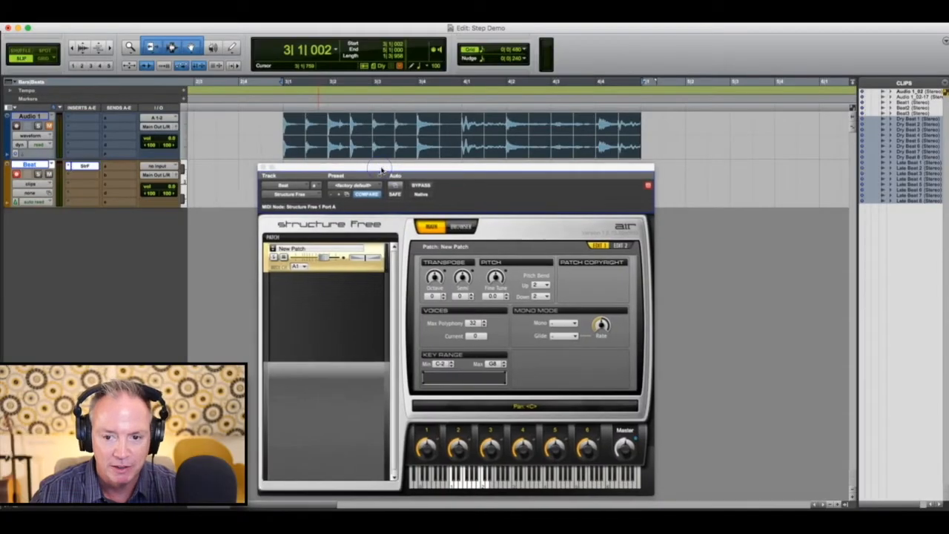
pyautogui.moveTo(382, 169); pyautogui.dragTo(386, 170)
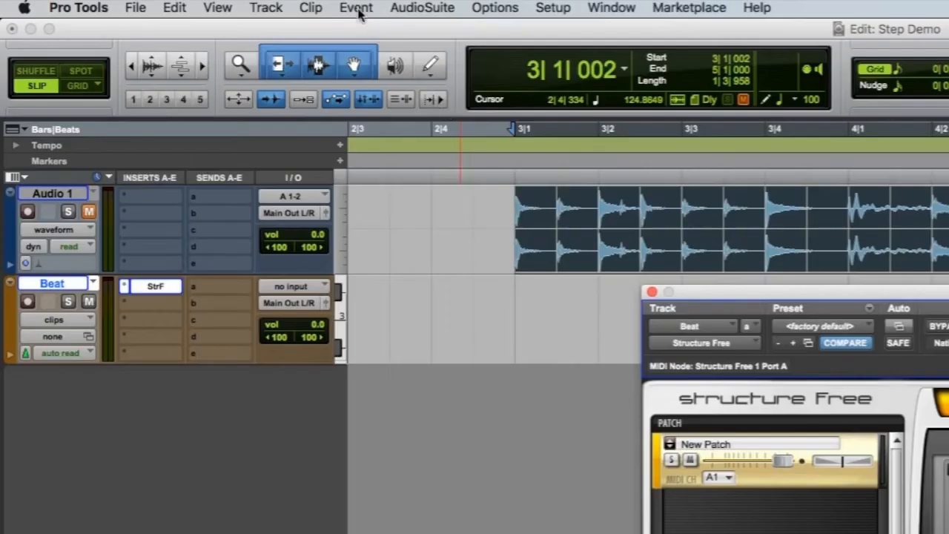
# Open Step Input, move the floating windows clear of the Beat track, and choose Beat as the destination track.
pyautogui.click(355, 9)
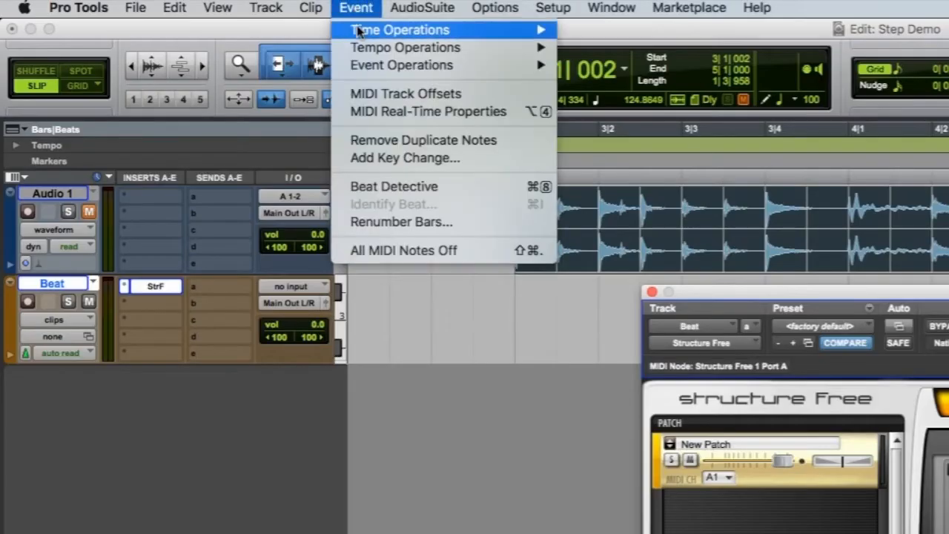
pyautogui.moveTo(368, 74)
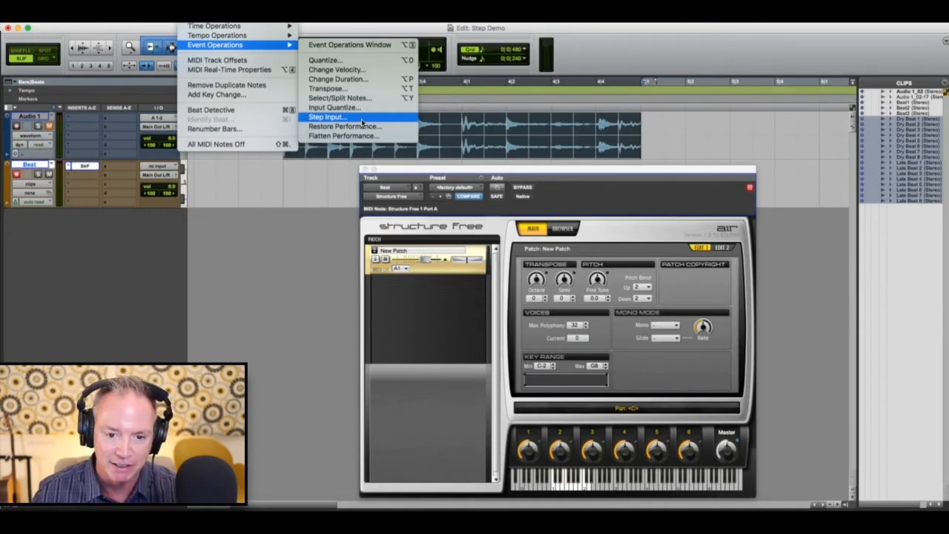
pyautogui.click(362, 122)
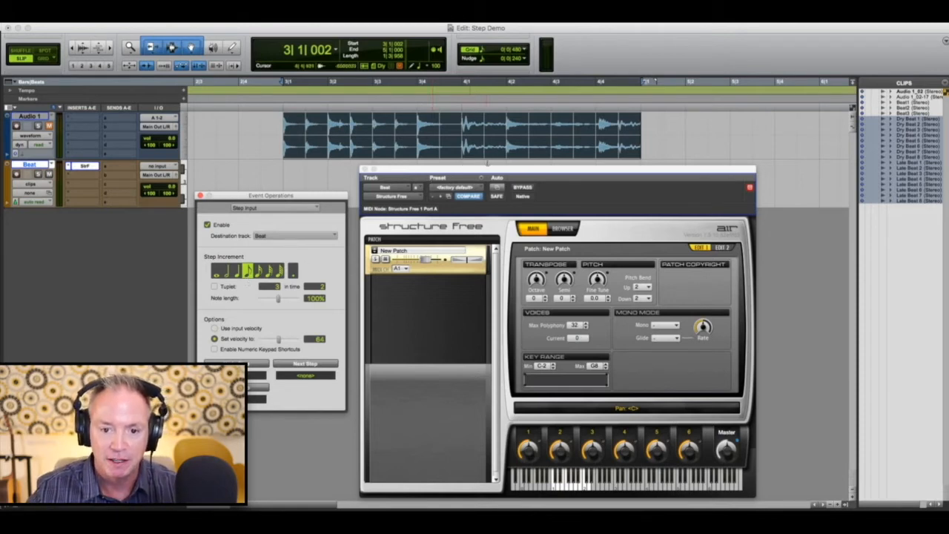
pyautogui.moveTo(494, 172); pyautogui.dragTo(495, 214)
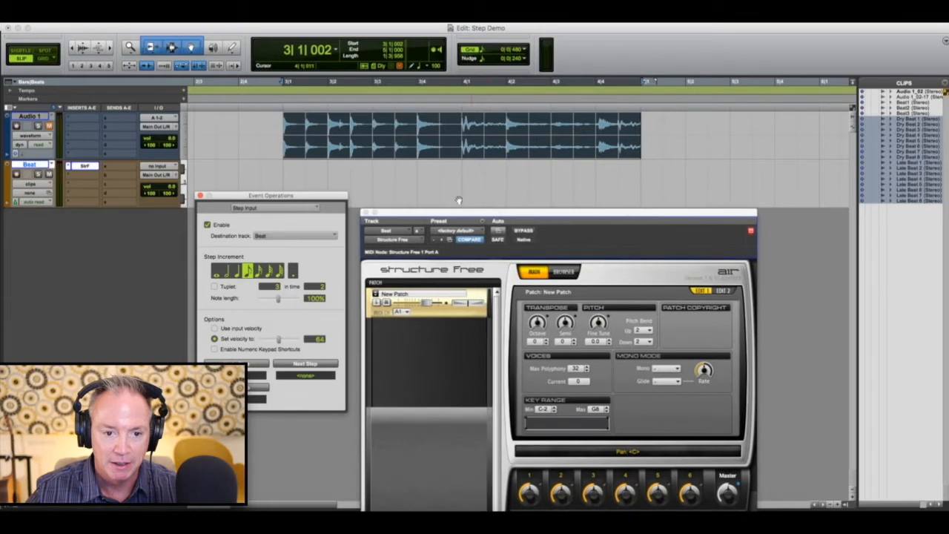
pyautogui.moveTo(323, 195); pyautogui.dragTo(323, 196)
pyautogui.moveTo(327, 216); pyautogui.dragTo(327, 217)
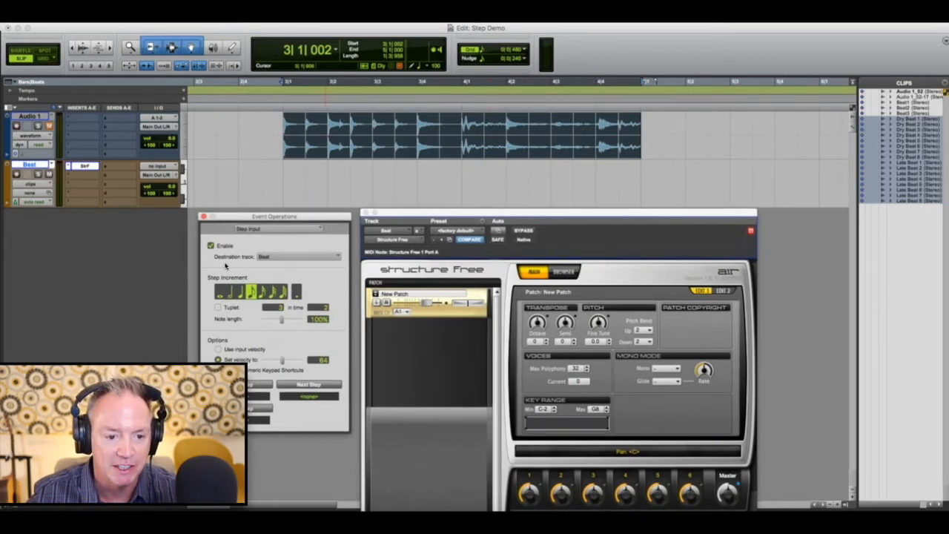
pyautogui.click(281, 259)
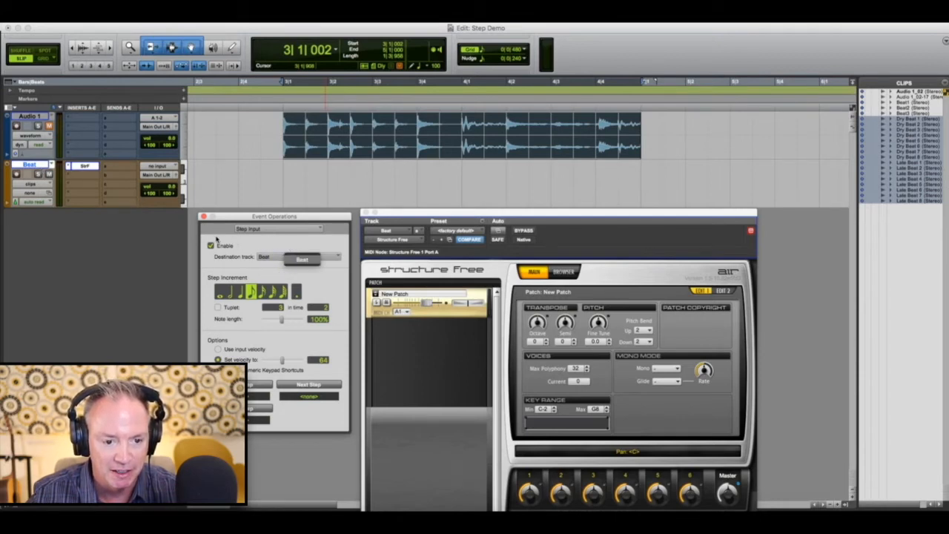
pyautogui.click(251, 242)
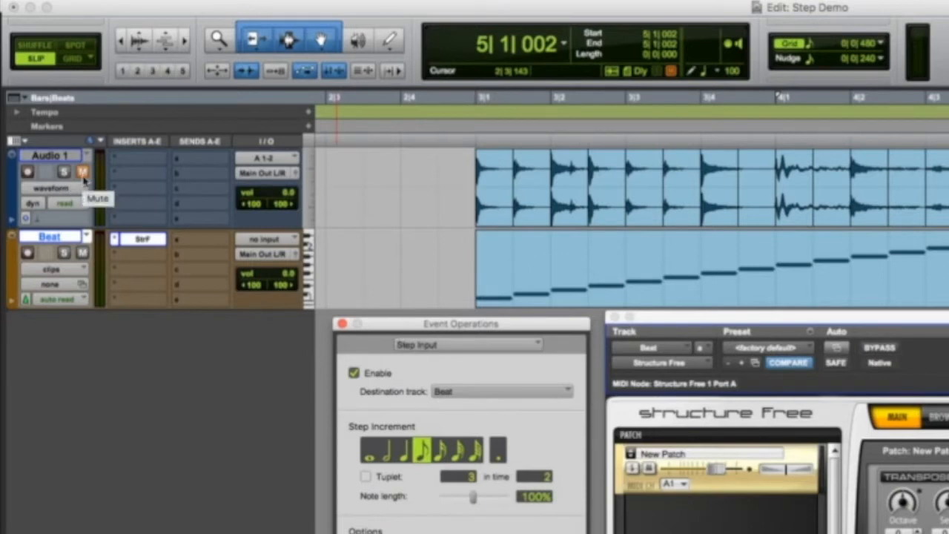
# Close the Event Operations window and play the step-entered Beat clip from bar 3.
pyautogui.click(342, 323)
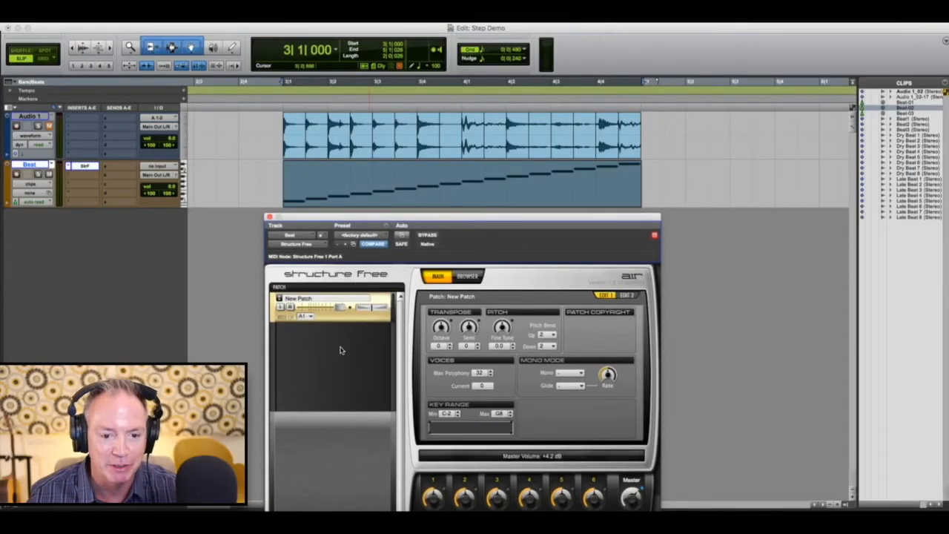
pyautogui.press('space')
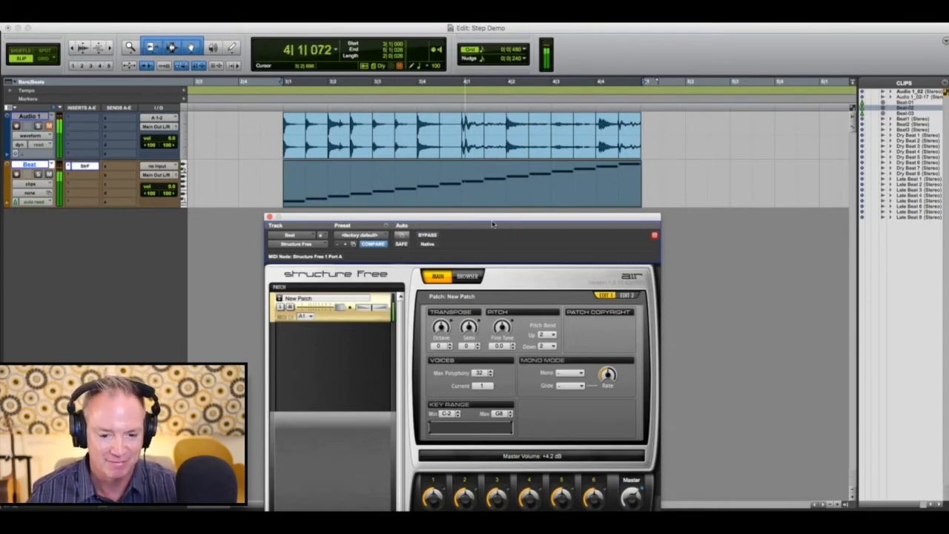
pyautogui.press('space')
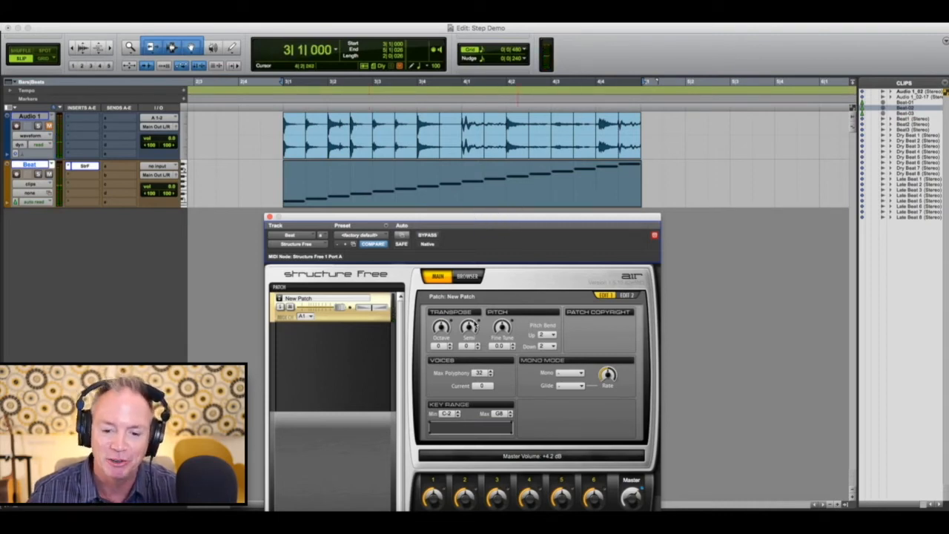
pyautogui.moveTo(547, 223); pyautogui.dragTo(560, 145)
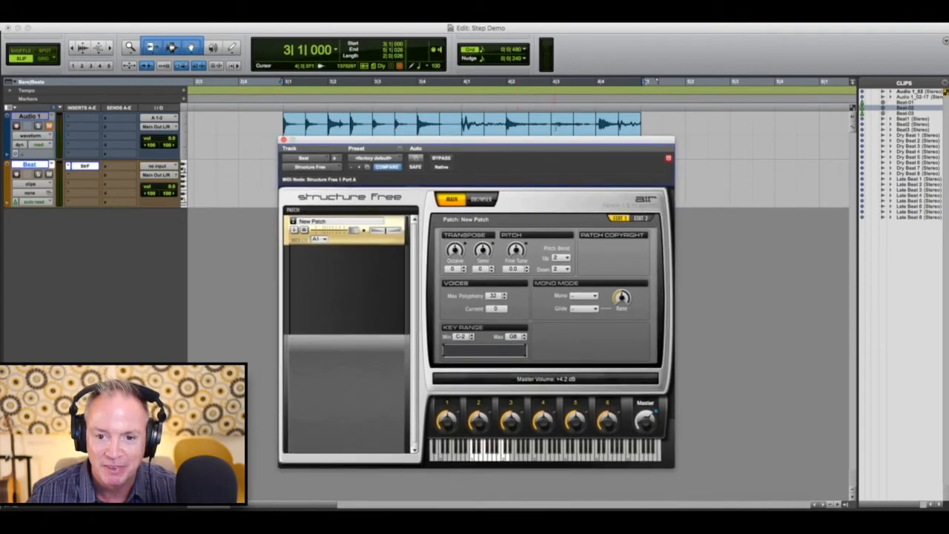
pyautogui.moveTo(552, 141); pyautogui.dragTo(539, 266)
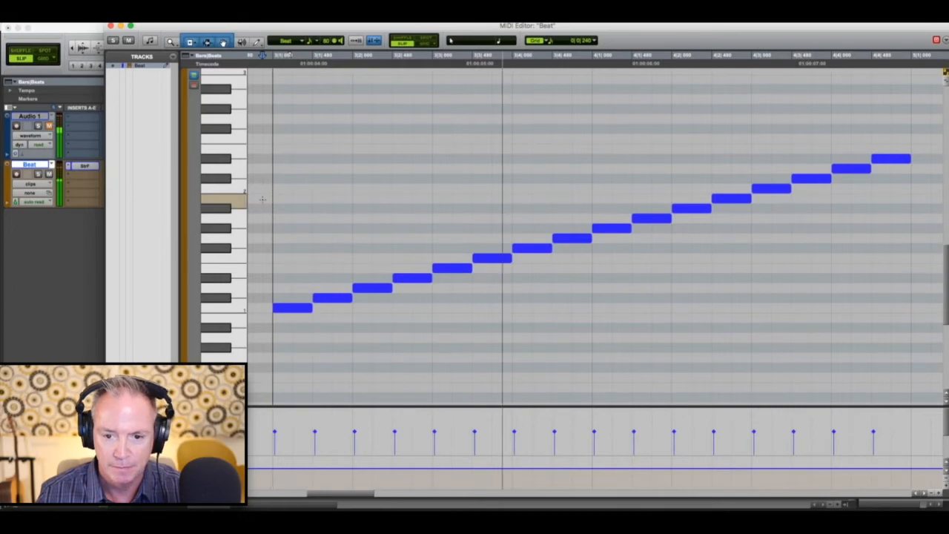
# In the Beat track's MIDI Editor, lower the note at 3|4|480 to the preceding note's pitch and play the pattern.
pyautogui.press('space')
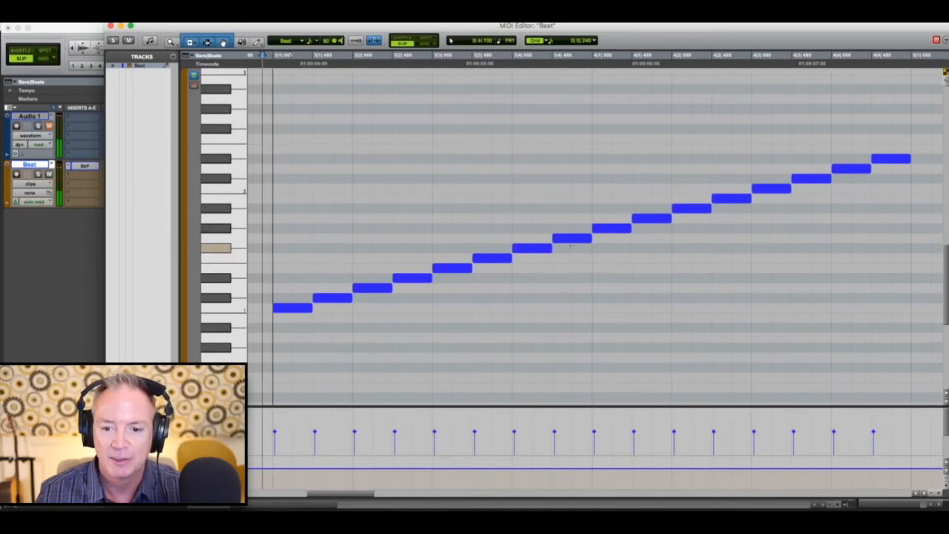
pyautogui.click(566, 241)
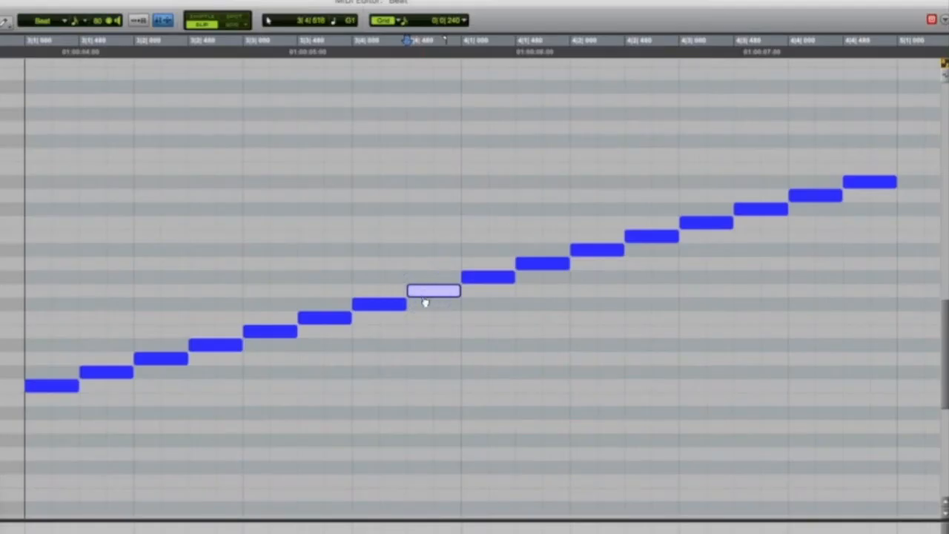
pyautogui.moveTo(425, 302); pyautogui.dragTo(426, 304)
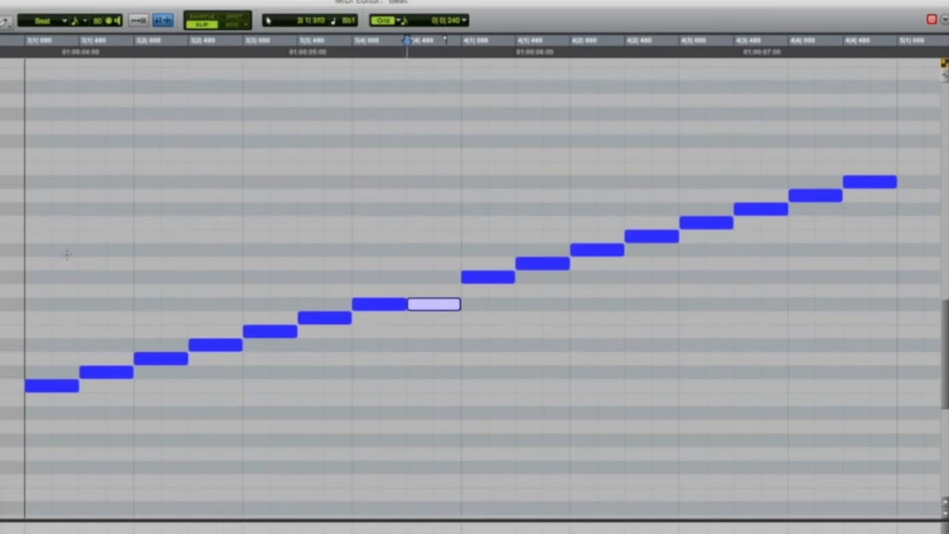
pyautogui.click(20, 253)
pyautogui.press('space')
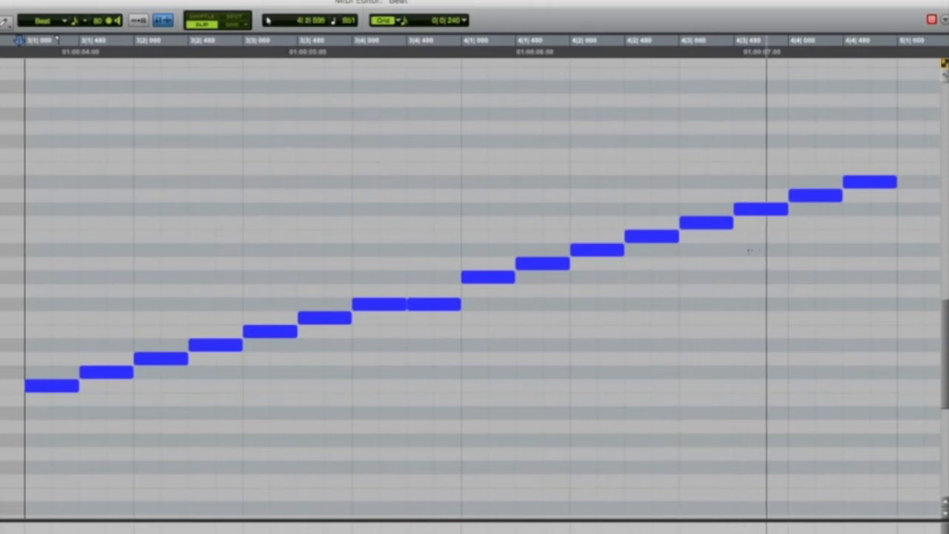
# Lower the last note at 4|4|480 one semitone to match the preceding note and replay the pattern from bar 3.
pyautogui.moveTo(865, 186); pyautogui.dragTo(864, 198)
pyautogui.click(697, 143)
pyautogui.press('space')
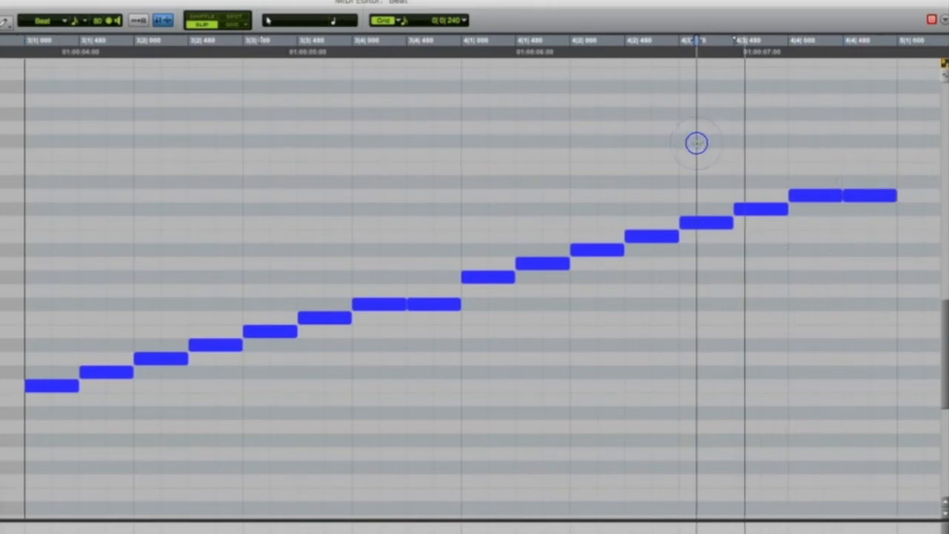
pyautogui.click(20, 212)
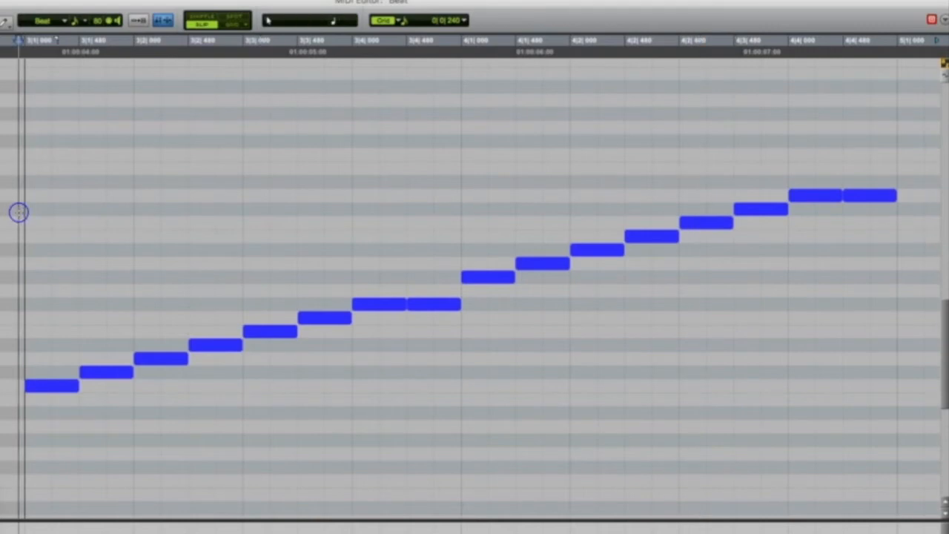
pyautogui.press('space')
pyautogui.press('space')
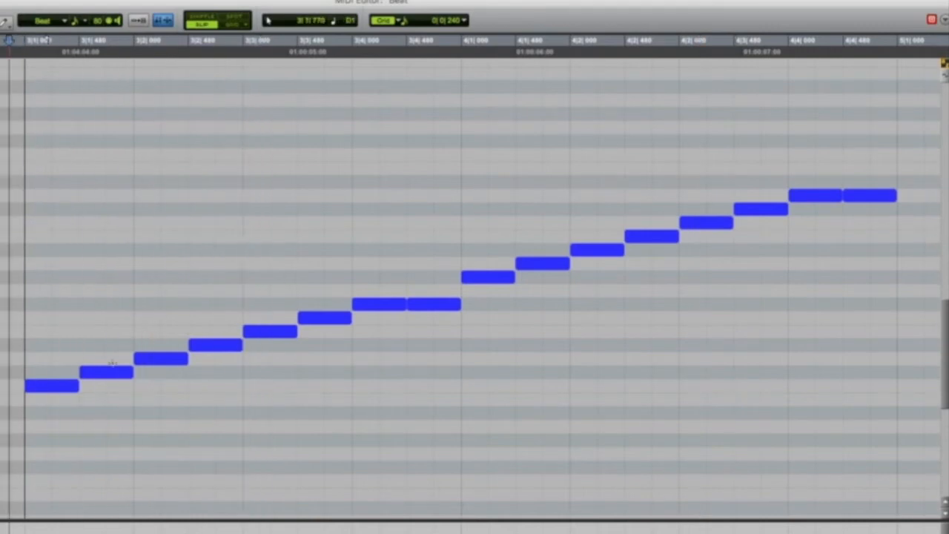
# Delete the note at 3|1|480, play the pattern, and move the last note from 4|4|480 into the gap, one semitone lower.
pyautogui.click(111, 382)
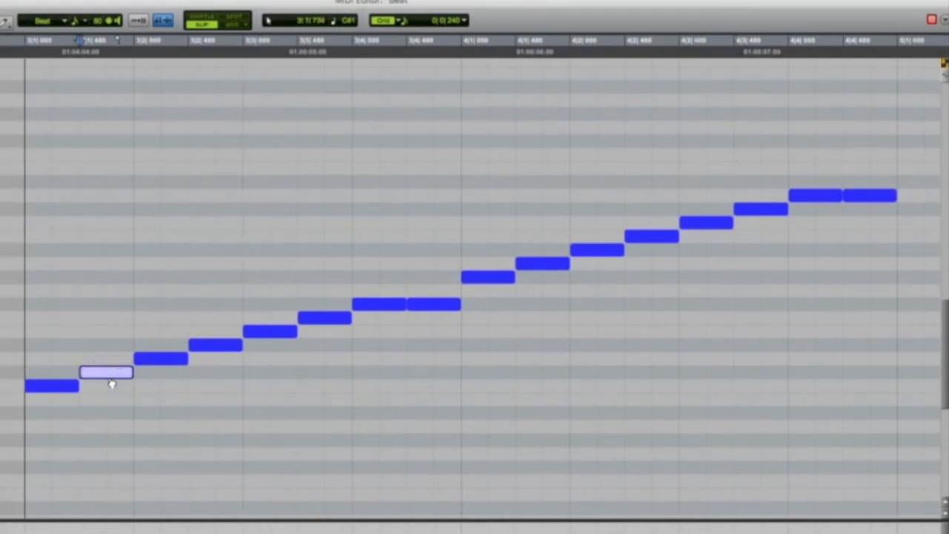
pyautogui.press('Delete')
pyautogui.click(11, 316)
pyautogui.press('space')
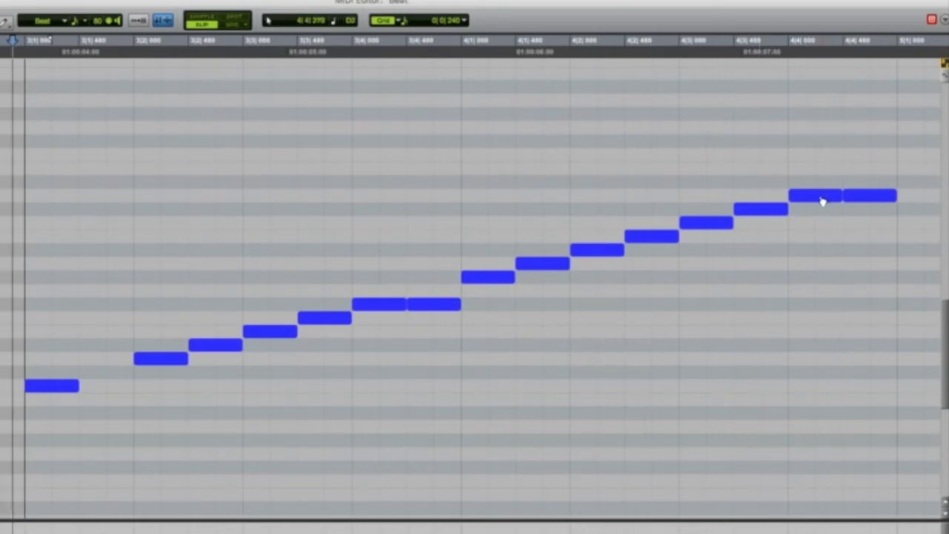
pyautogui.press('space')
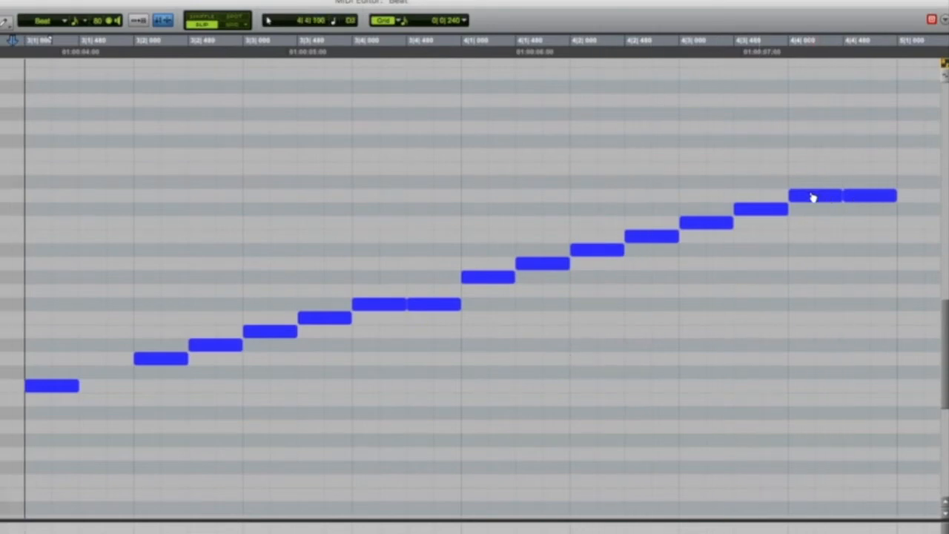
pyautogui.moveTo(860, 198); pyautogui.dragTo(102, 220)
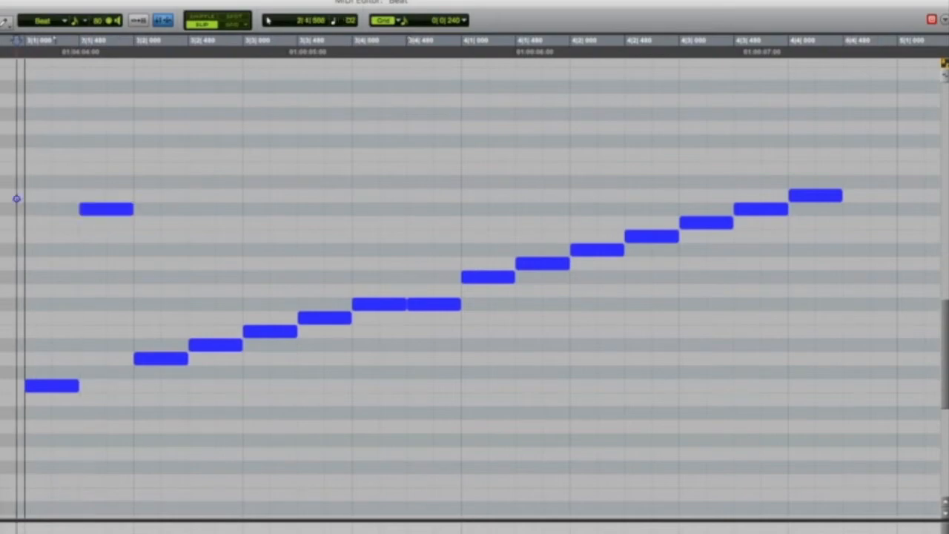
# Play the rearranged Beat pattern twice from just before bar 3.
pyautogui.click(17, 199)
pyautogui.press('space')
pyautogui.press('space')
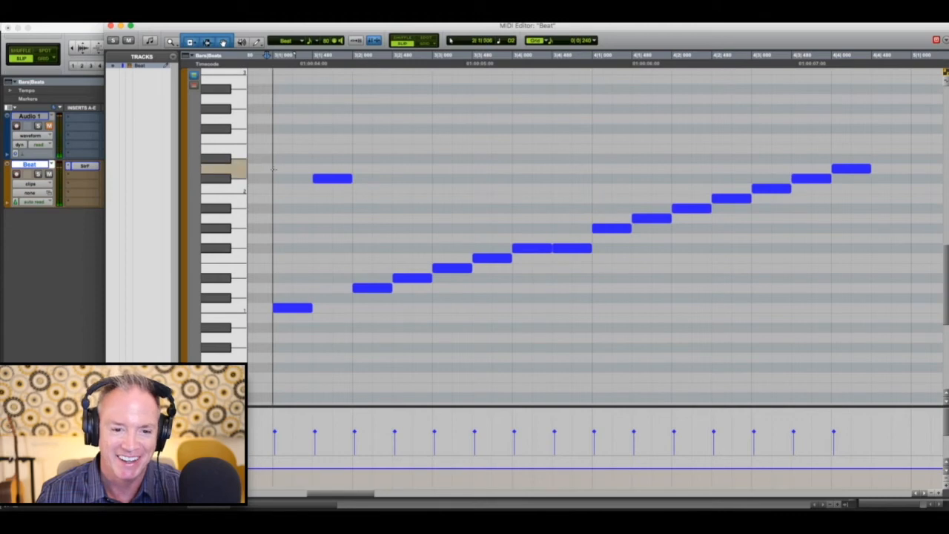
pyautogui.click(274, 175)
pyautogui.press('space')
pyautogui.press('space')
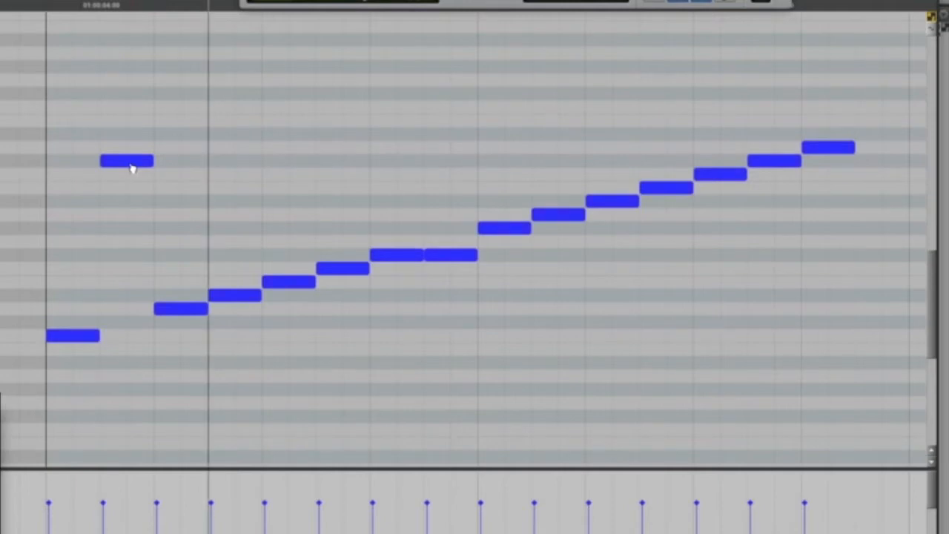
# Copy the high note at 3|1|480 and display the Paste Special options with Merge.
pyautogui.click(131, 166)
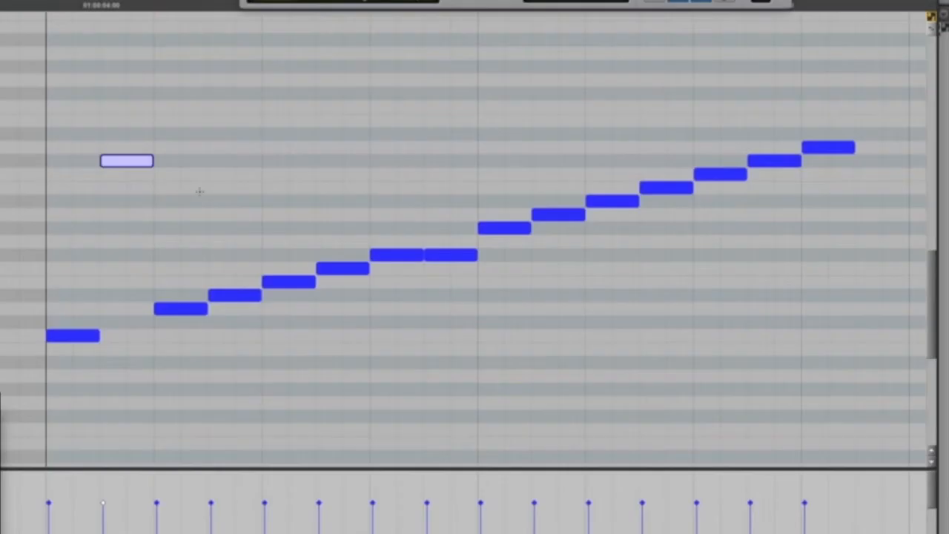
pyautogui.click(393, 212)
pyautogui.click(344, 192)
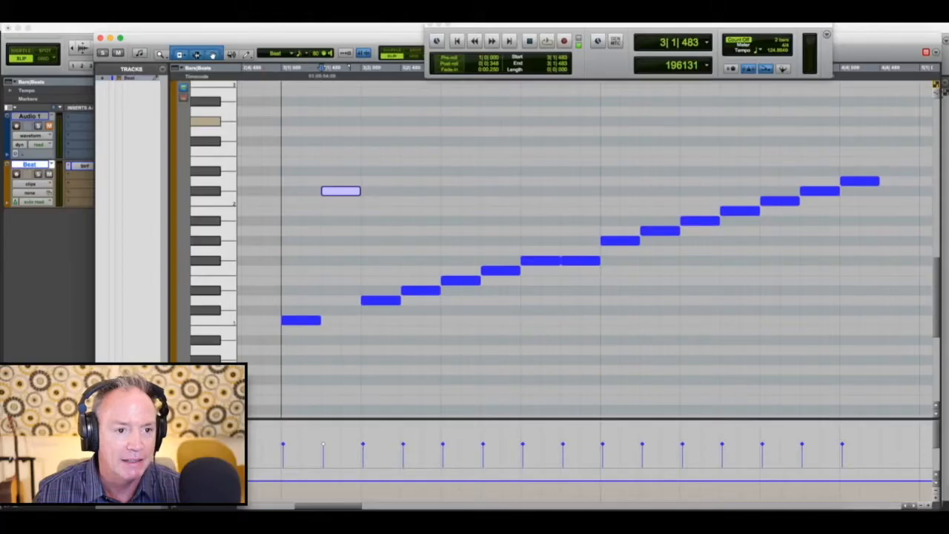
pyautogui.click(93, 19)
pyautogui.moveTo(127, 132)
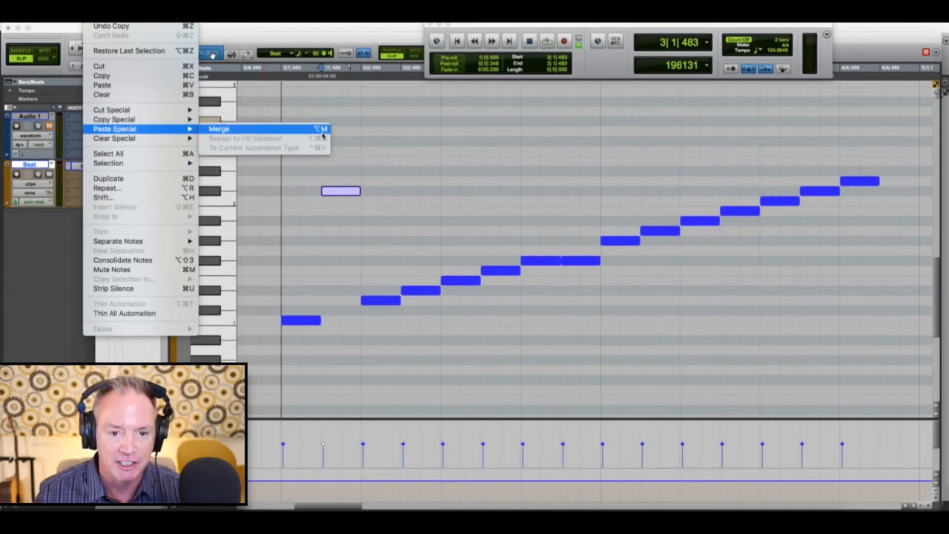
# Merge-paste the copied high note at 3|2|480, 3|3|480, 3|4|480, 4|1|480 and 4|2|480, keeping the existing notes.
pyautogui.click(405, 192)
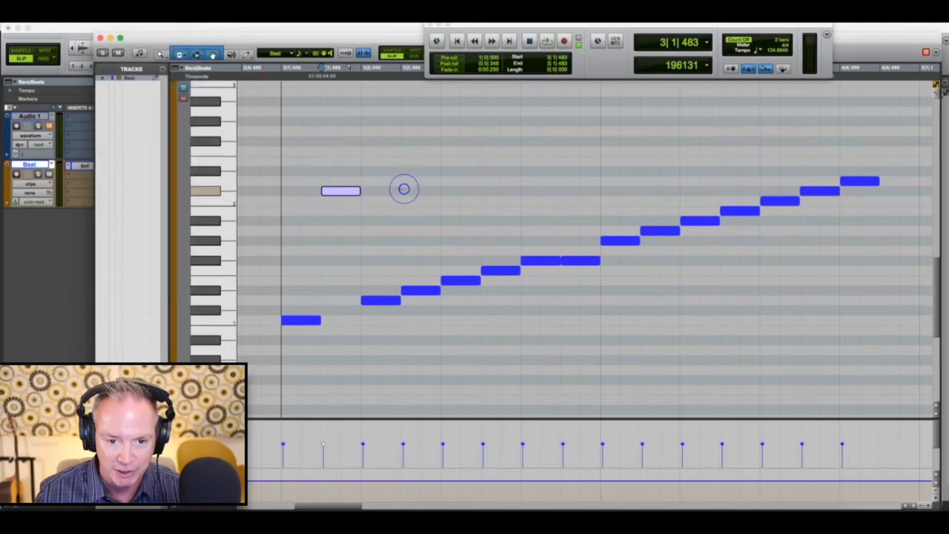
pyautogui.click(401, 189)
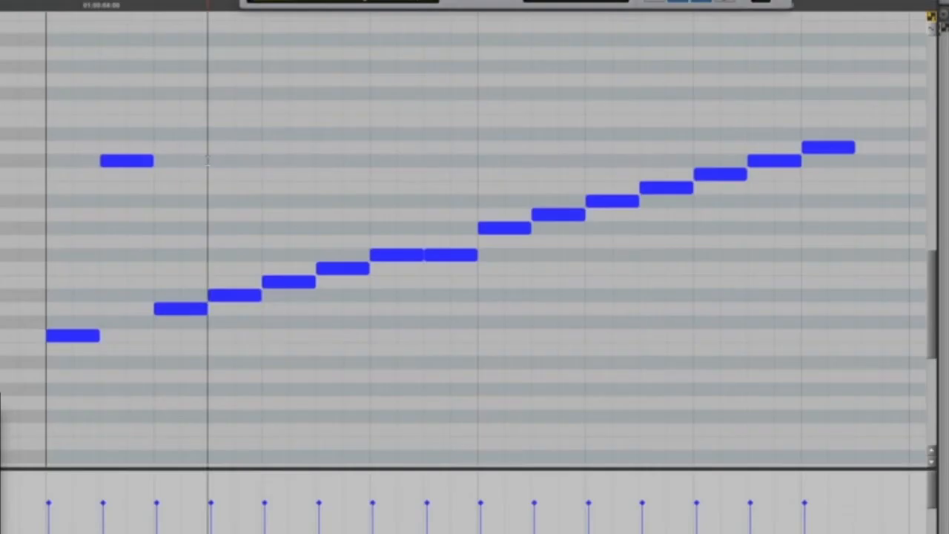
pyautogui.click(208, 160)
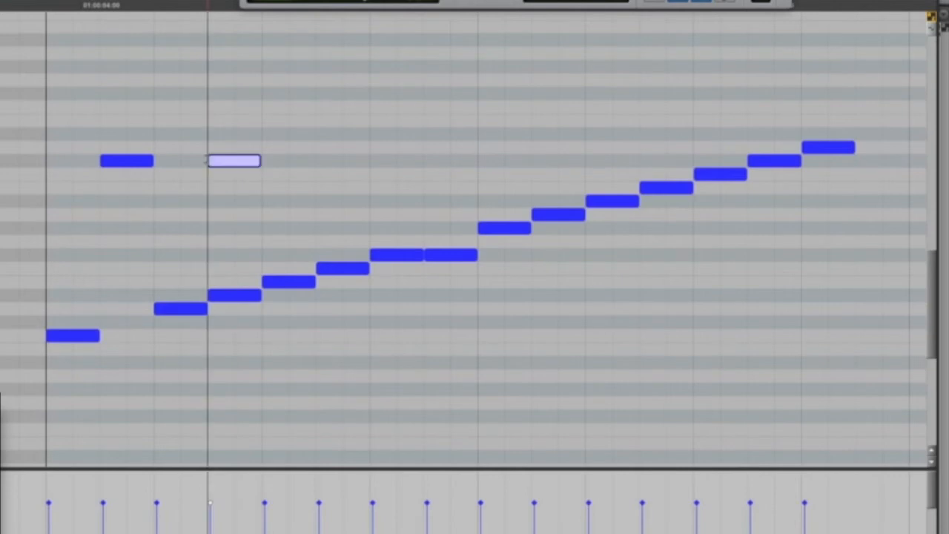
pyautogui.click(316, 160)
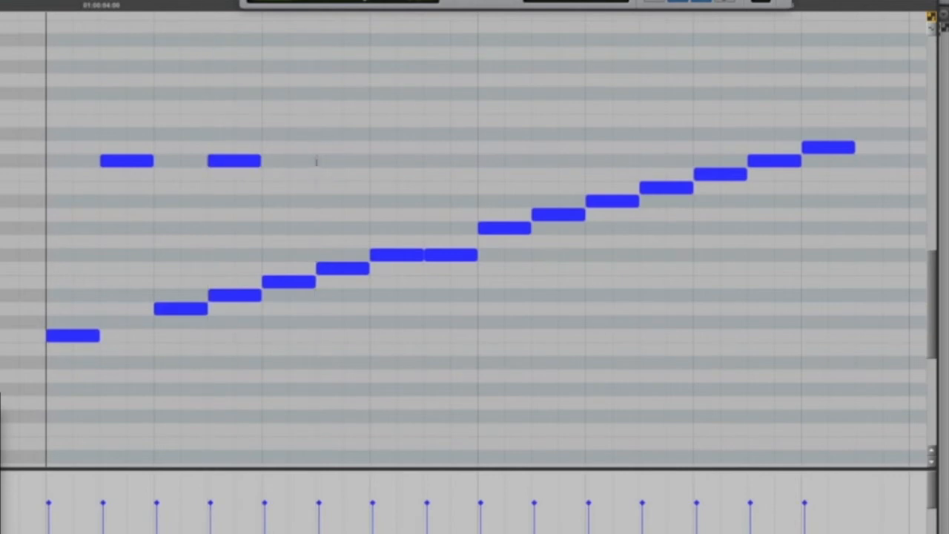
pyautogui.click(316, 160)
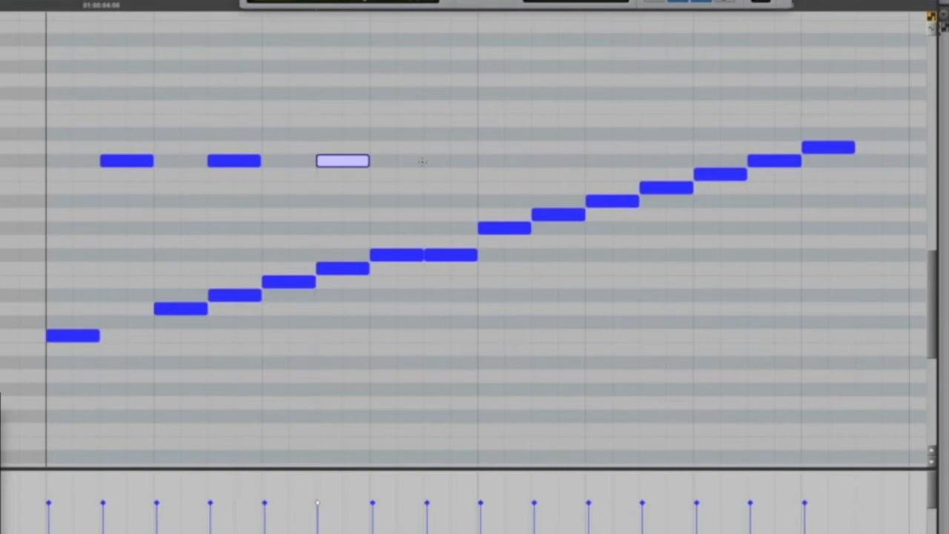
pyautogui.doubleClick(423, 160)
pyautogui.doubleClick(531, 161)
pyautogui.doubleClick(638, 161)
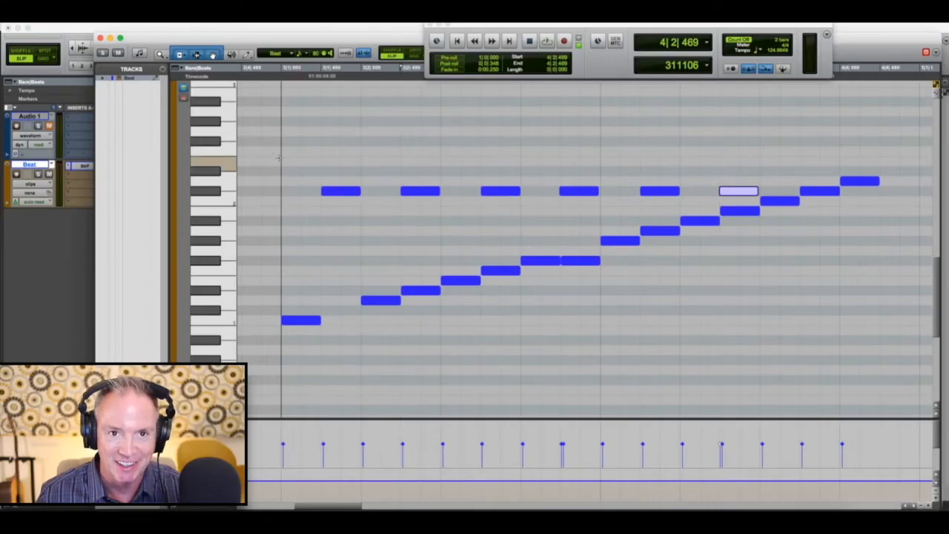
# Play the layered pattern from the start of bar 3 and again from 3|4|000.
pyautogui.click(279, 157)
pyautogui.press('space')
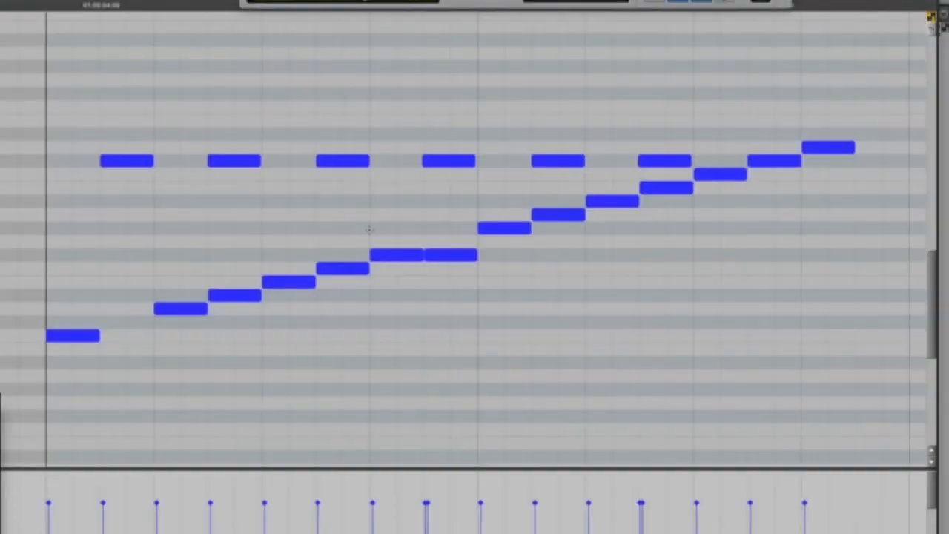
pyautogui.click(370, 229)
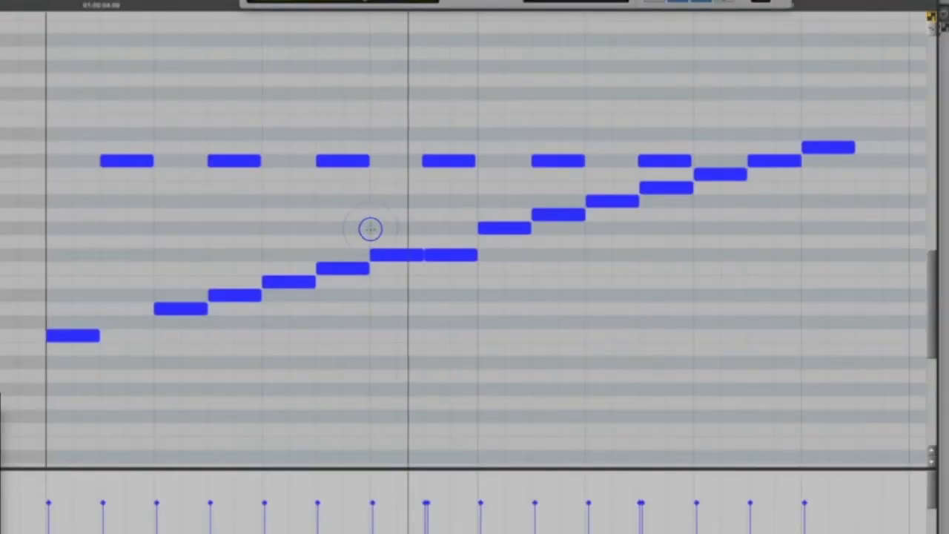
pyautogui.press('space')
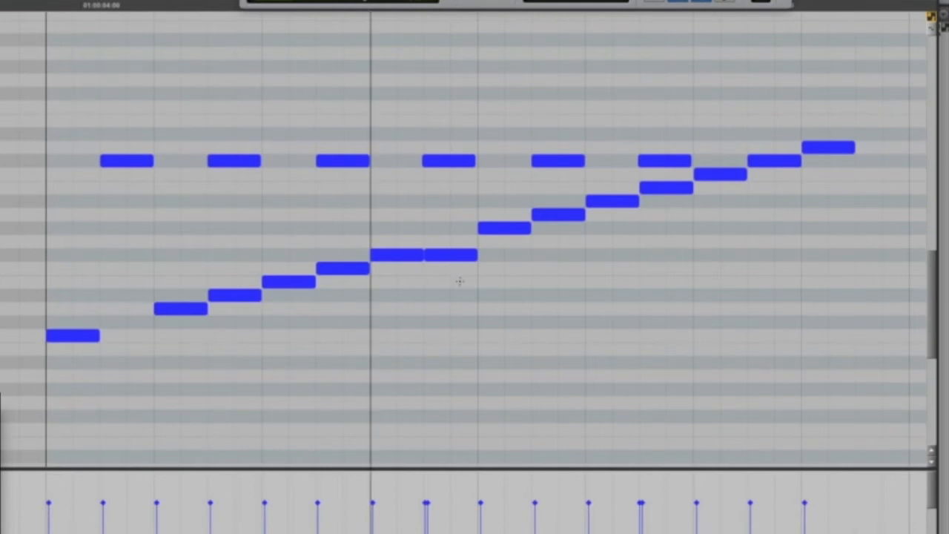
# Shorten the lower note at 3|4|480 to about half its length, merge-paste a copy directly after it, and replay the pattern from bar 3.
pyautogui.click(452, 256)
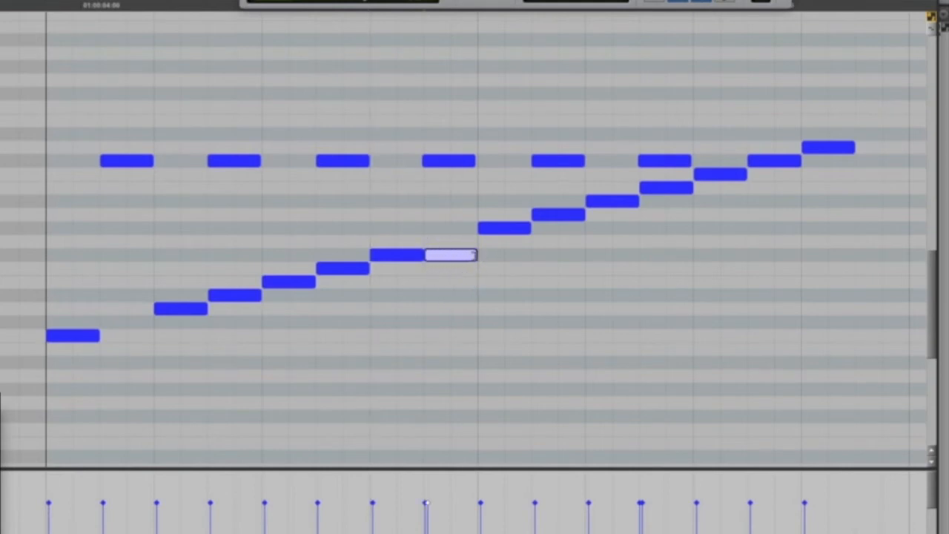
pyautogui.moveTo(475, 255); pyautogui.dragTo(448, 255)
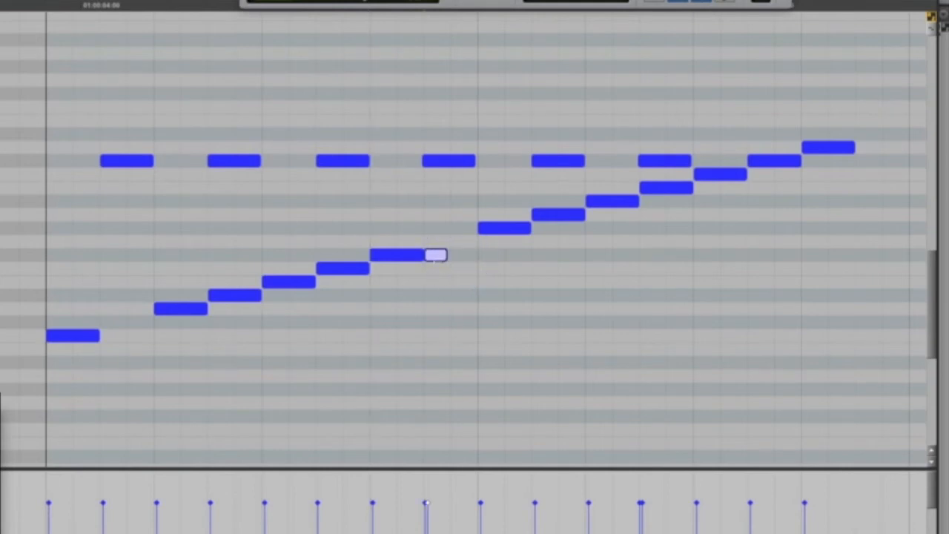
pyautogui.click(450, 254)
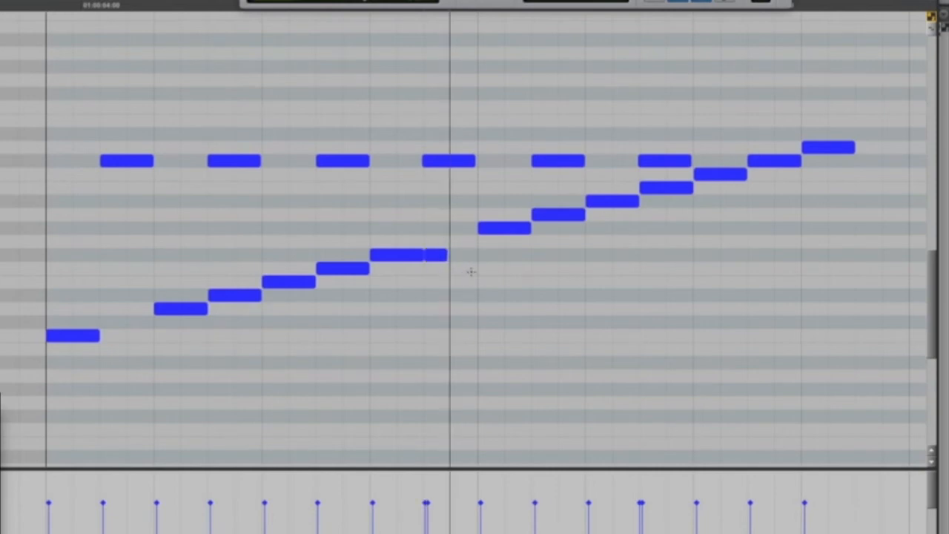
pyautogui.press('super+v')
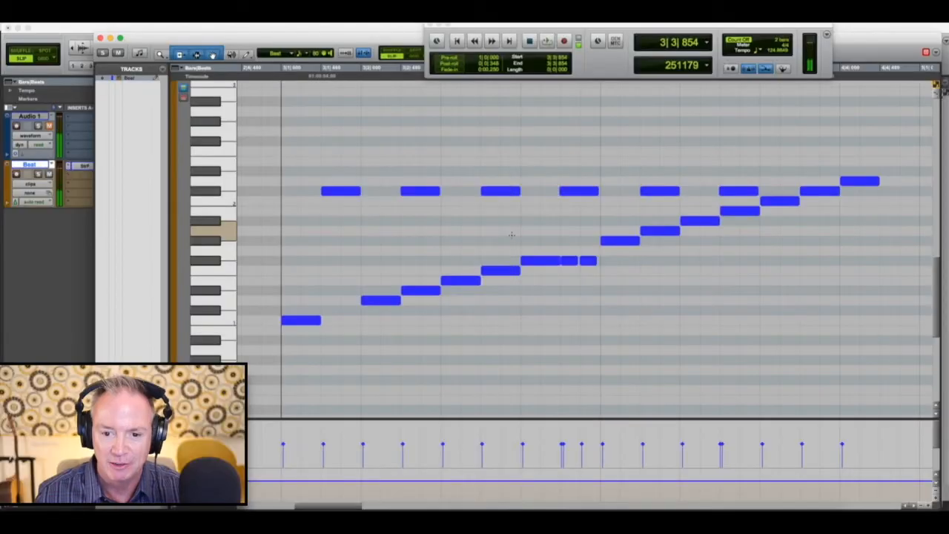
pyautogui.click(277, 230)
pyautogui.press('space')
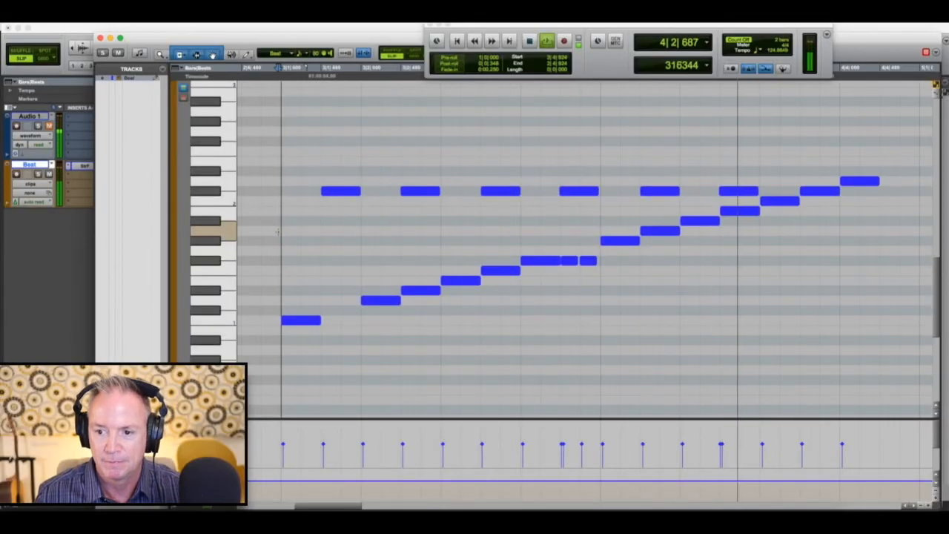
pyautogui.press('space')
# Copy the note at 4|2|000, merge-paste it at 3|1|480 beneath the high note, and play the pattern.
pyautogui.click(667, 231)
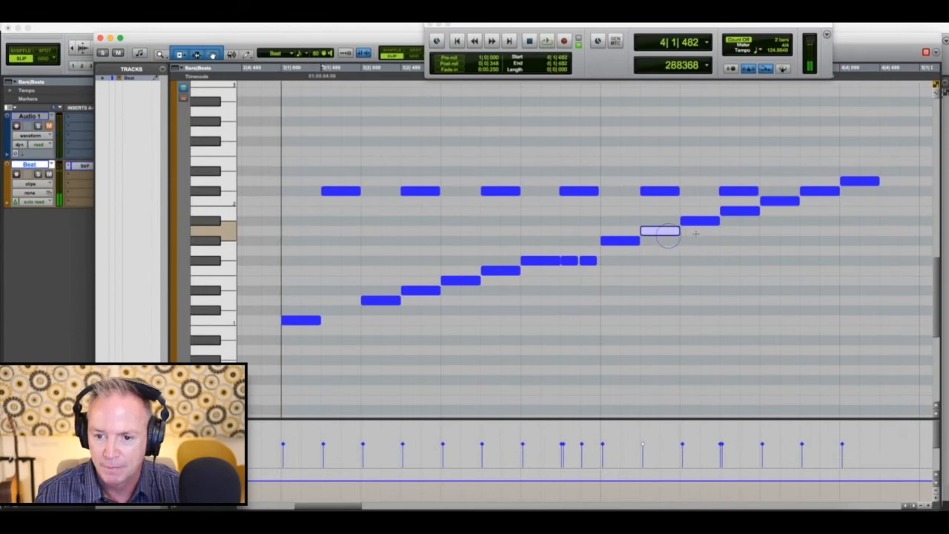
pyautogui.click(700, 221)
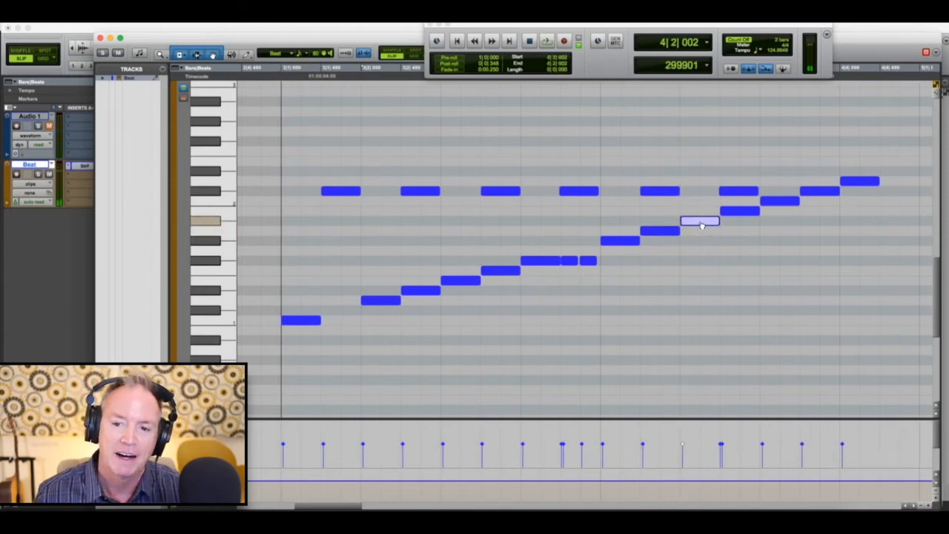
pyautogui.click(701, 224)
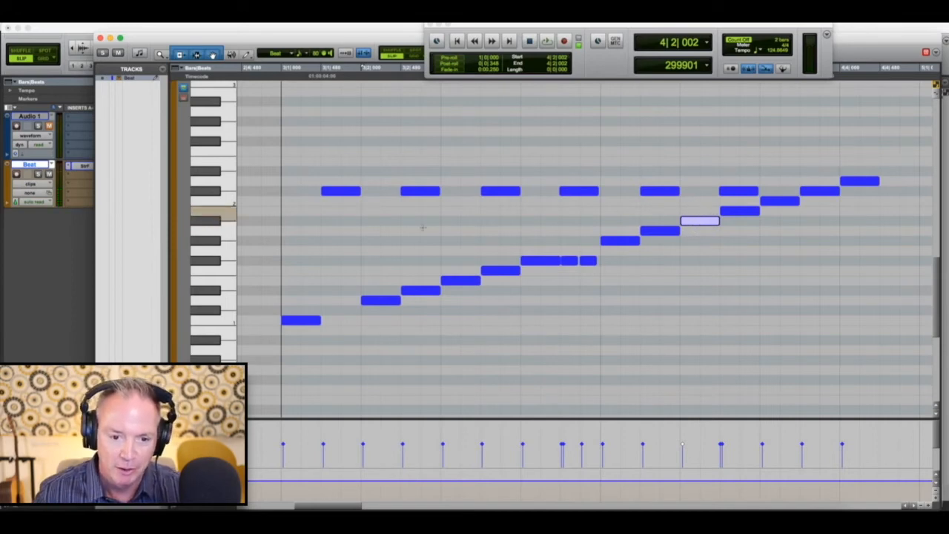
pyautogui.click(265, 241)
pyautogui.press('space')
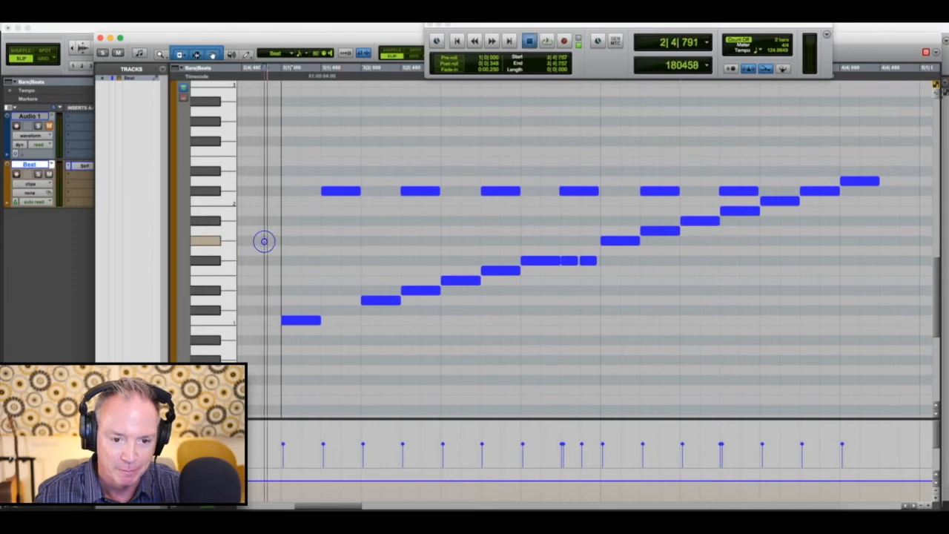
pyautogui.press('space')
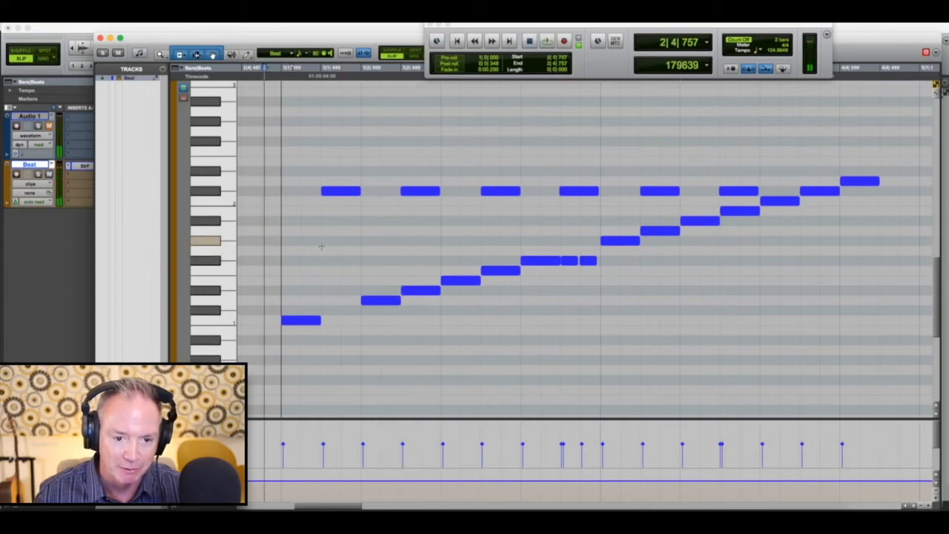
pyautogui.click(321, 245)
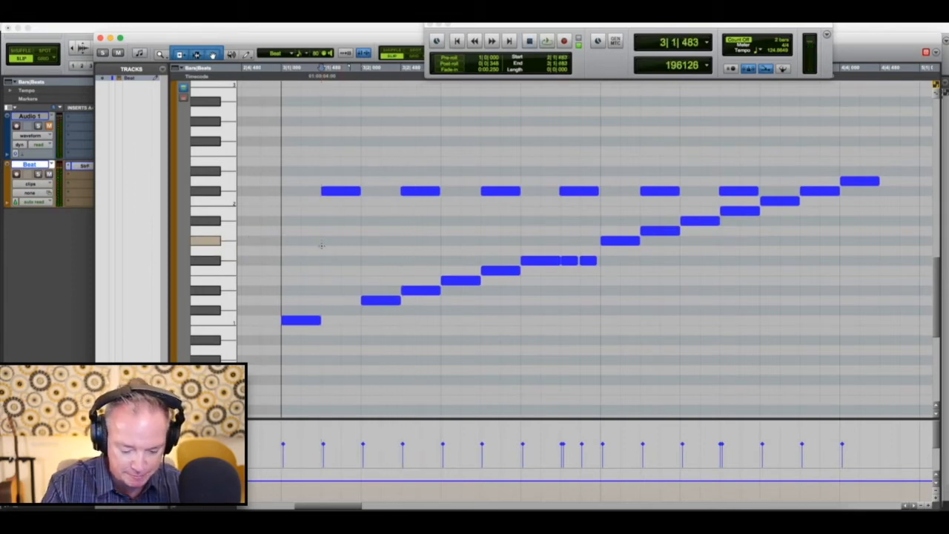
pyautogui.press('super+v')
pyautogui.click(269, 223)
pyautogui.press('space')
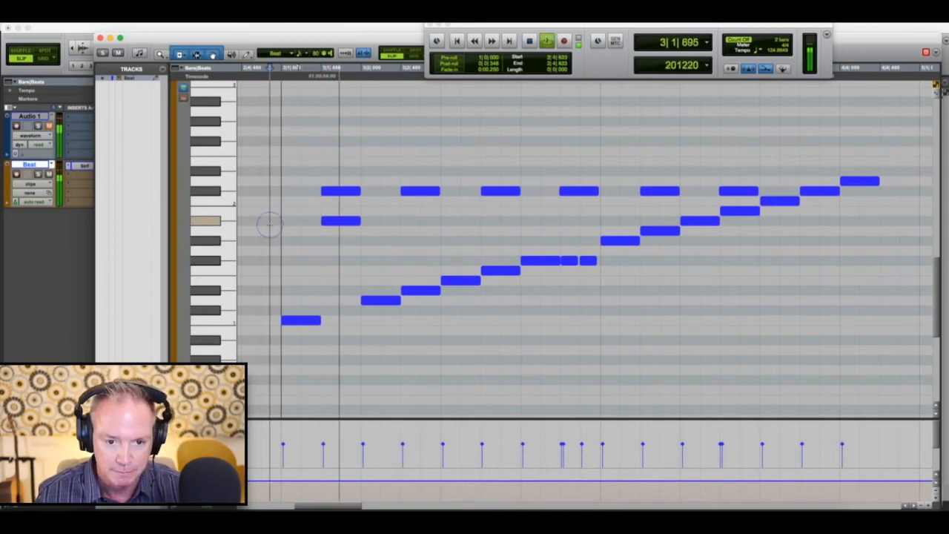
pyautogui.press('space')
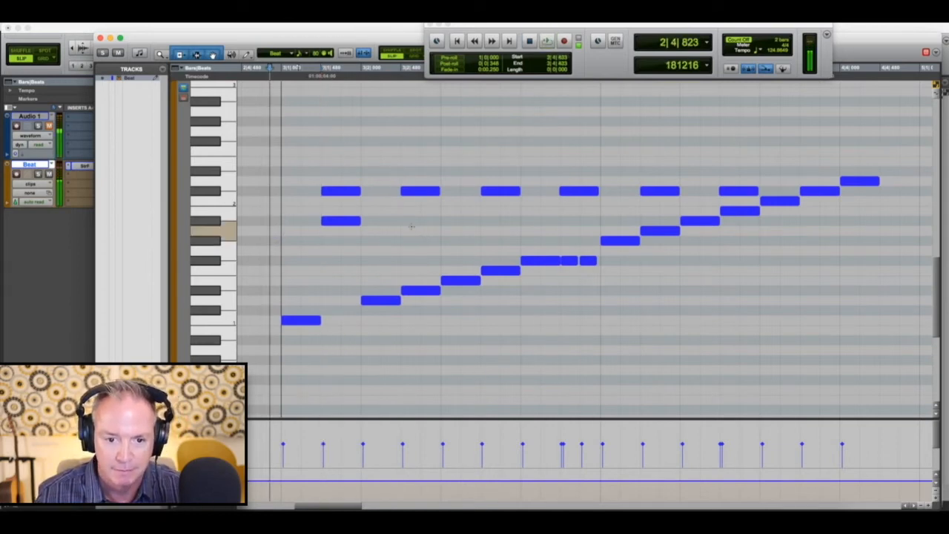
# Merge-paste the same copied note at 3|3|480 and play the pattern from just before bar 3.
pyautogui.click(481, 221)
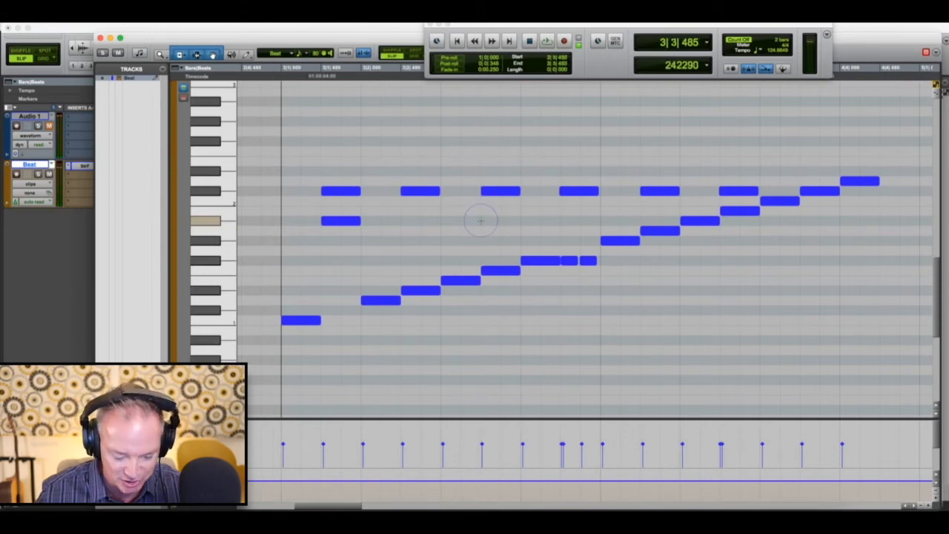
pyautogui.press('super+v')
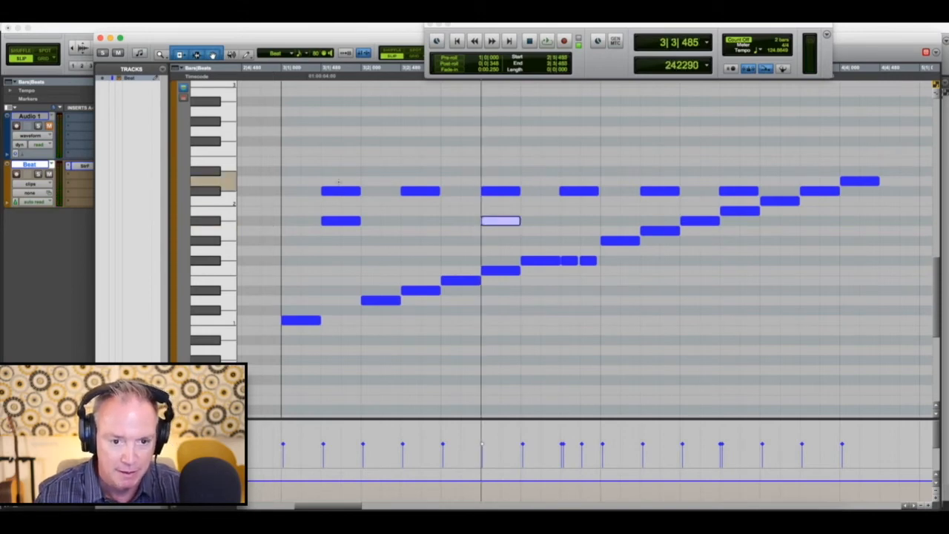
pyautogui.click(270, 196)
pyautogui.press('space')
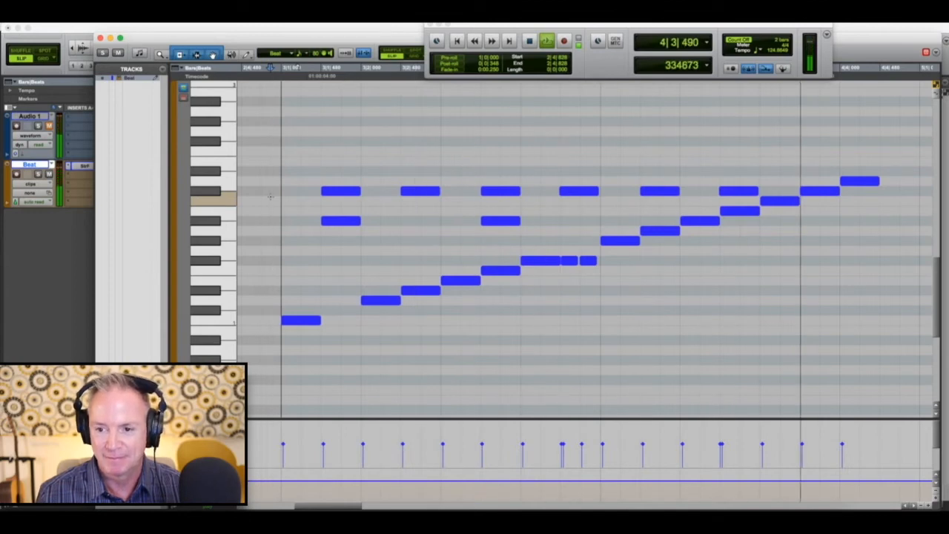
pyautogui.press('space')
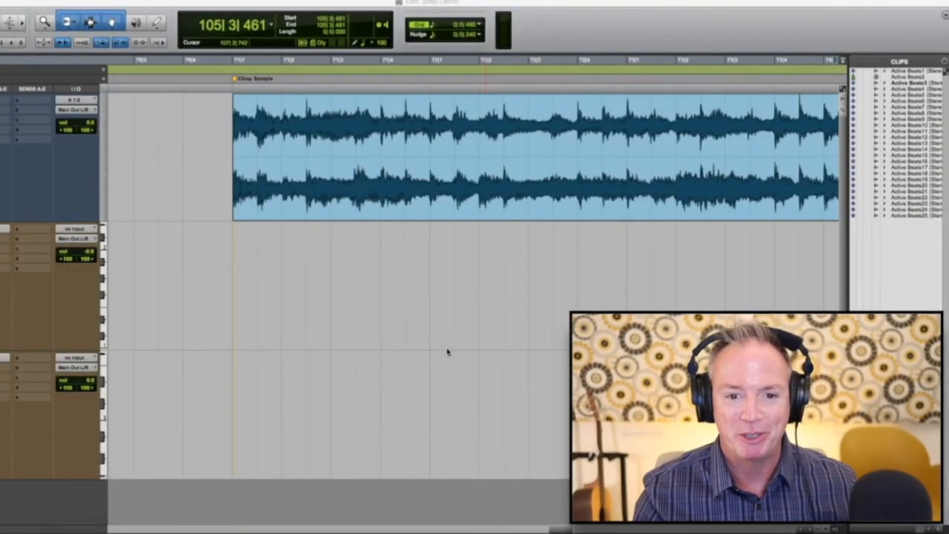
# Select the Audio track's clip at the Chop Sample marker, play it from bar 71, and look over its waveform.
pyautogui.click(546, 209)
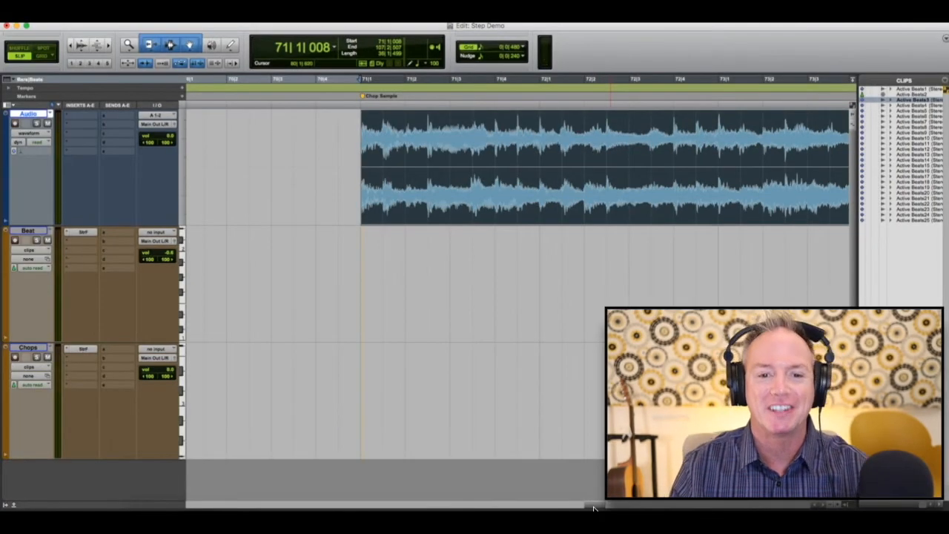
pyautogui.press('space')
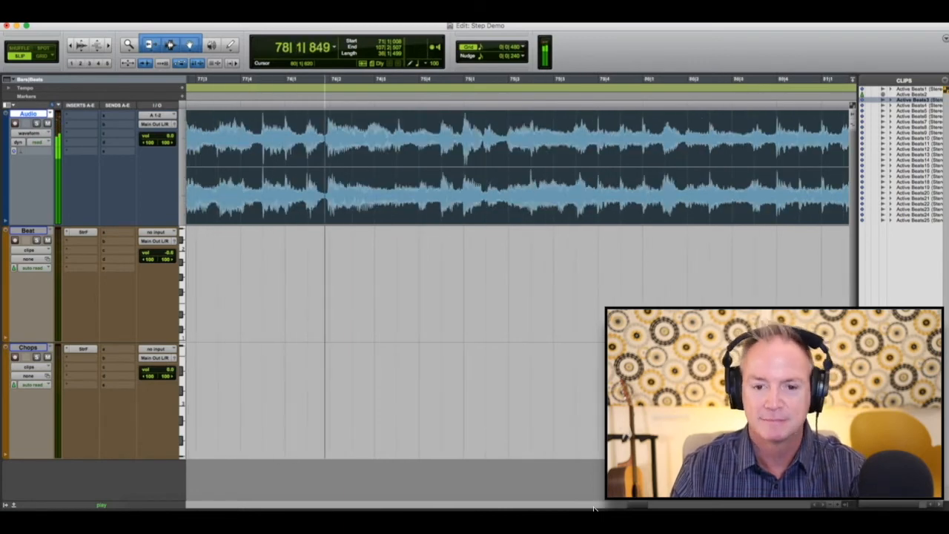
pyautogui.press('space')
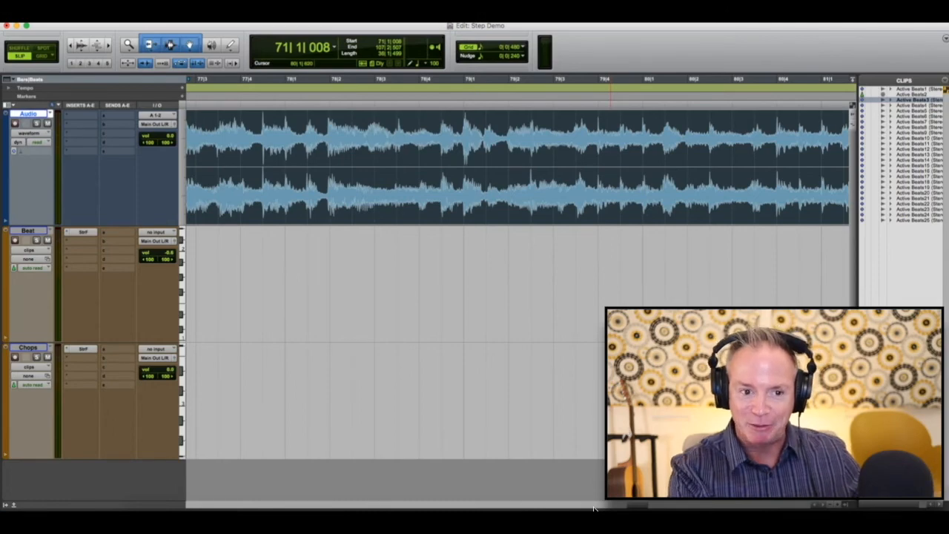
pyautogui.moveTo(638, 505); pyautogui.dragTo(522, 506)
pyautogui.hscroll(20, 610, 400)
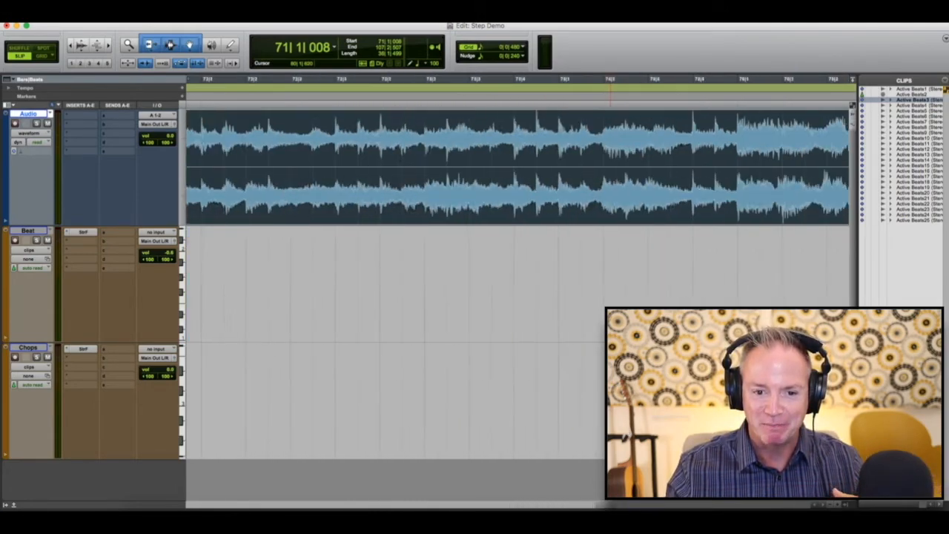
# Play the Audio track's sample from 70|4|765, just before the Chop Sample marker.
pyautogui.hscroll(-1, 610, 400)
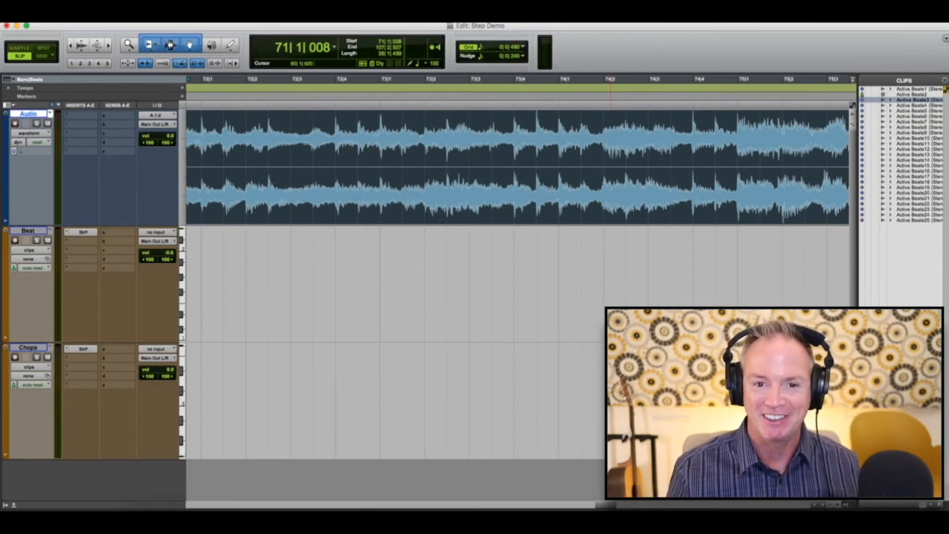
pyautogui.moveTo(610, 506); pyautogui.dragTo(592, 508)
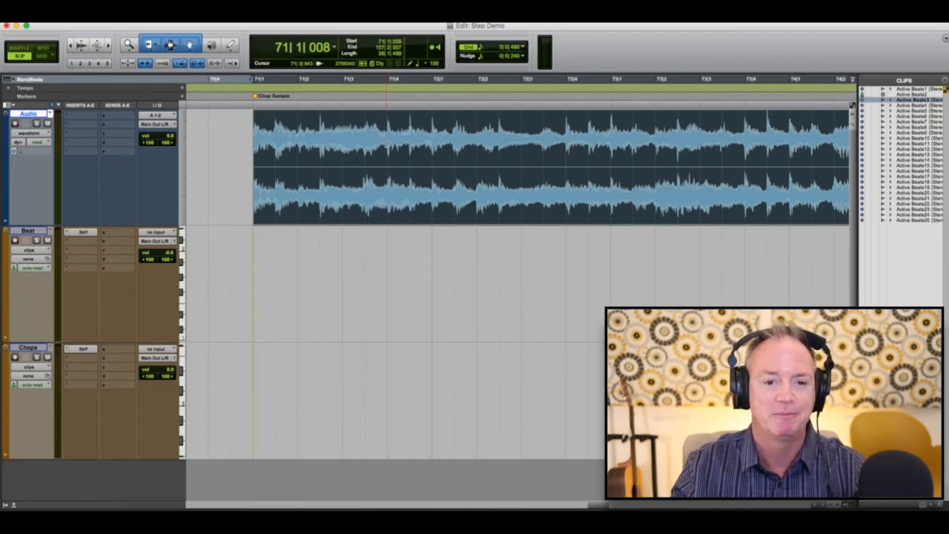
pyautogui.click(244, 164)
pyautogui.press('space')
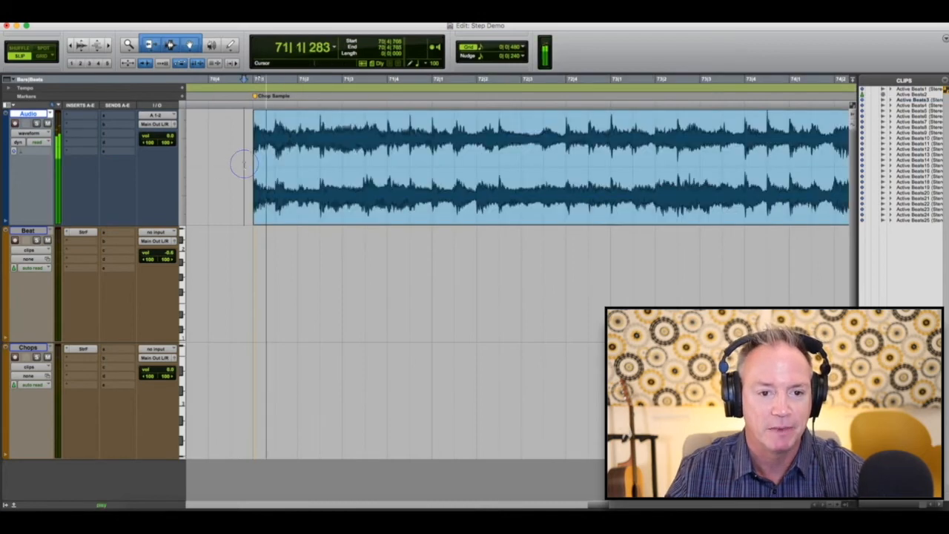
pyautogui.press('space')
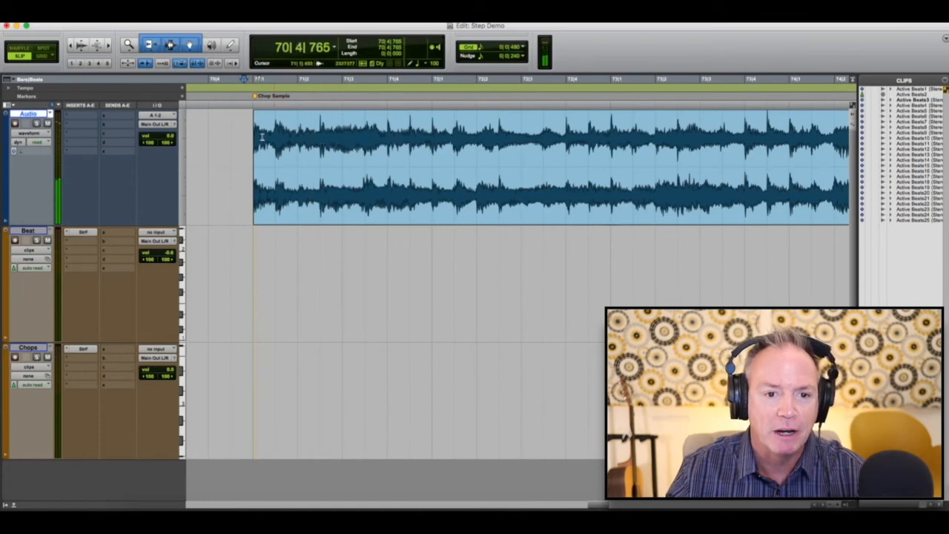
# Separate the Audio clip at the transient at 71|2|486 and delete the opening piece before it.
pyautogui.click(321, 140)
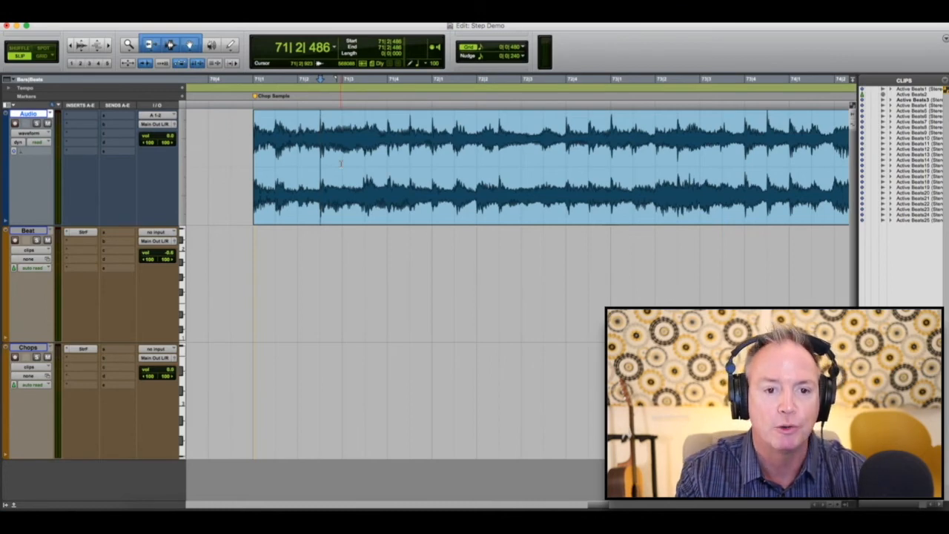
pyautogui.press('b')
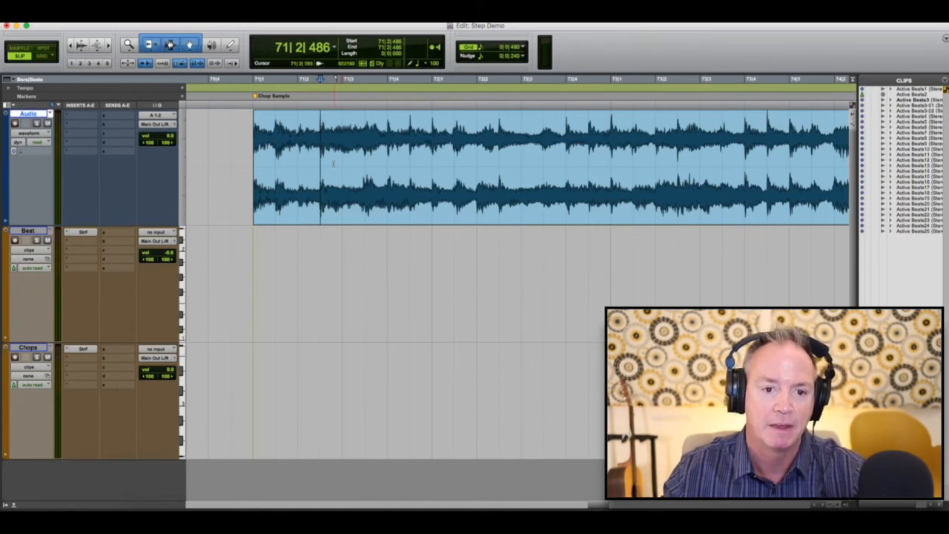
pyautogui.click(294, 213)
pyautogui.press('Delete')
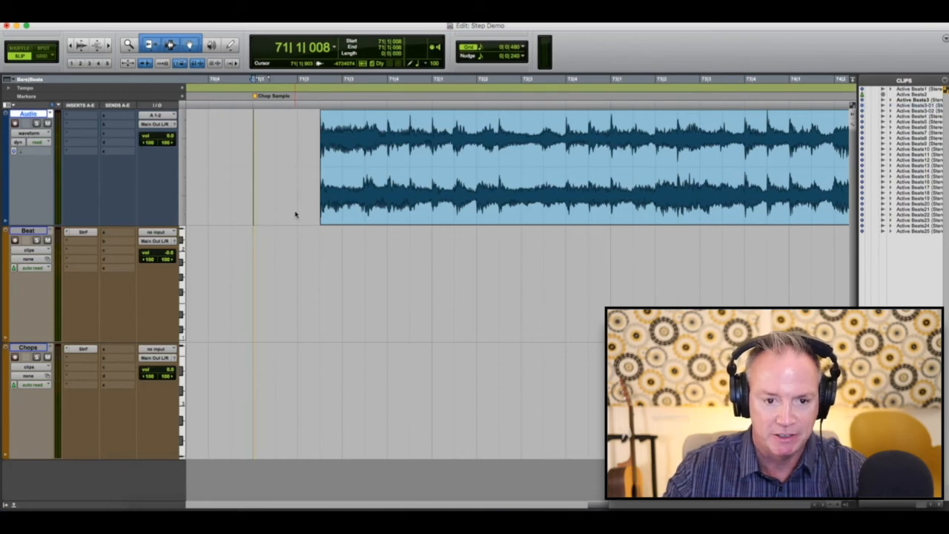
# Play the remaining sample from bar 71 and separate the clip at 73|2|478.
pyautogui.press('space')
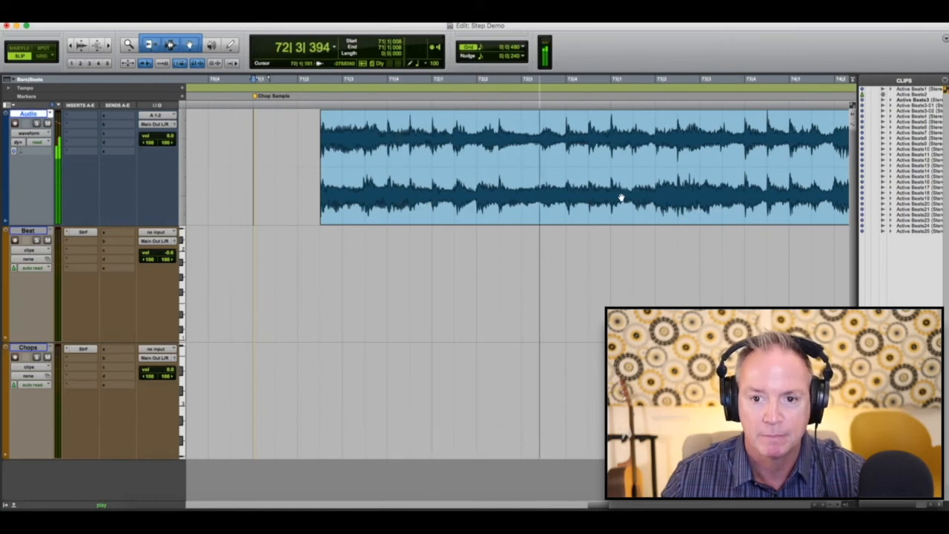
pyautogui.press('space')
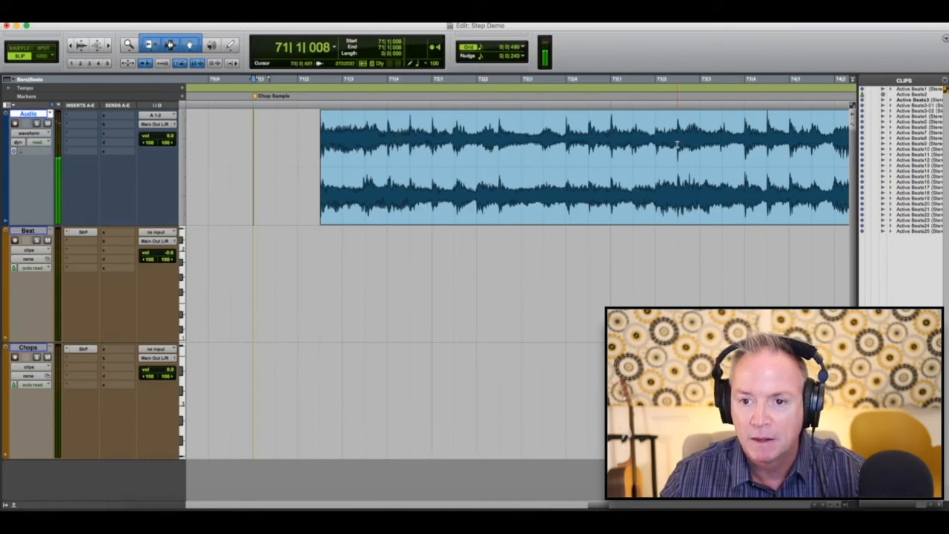
pyautogui.click(677, 143)
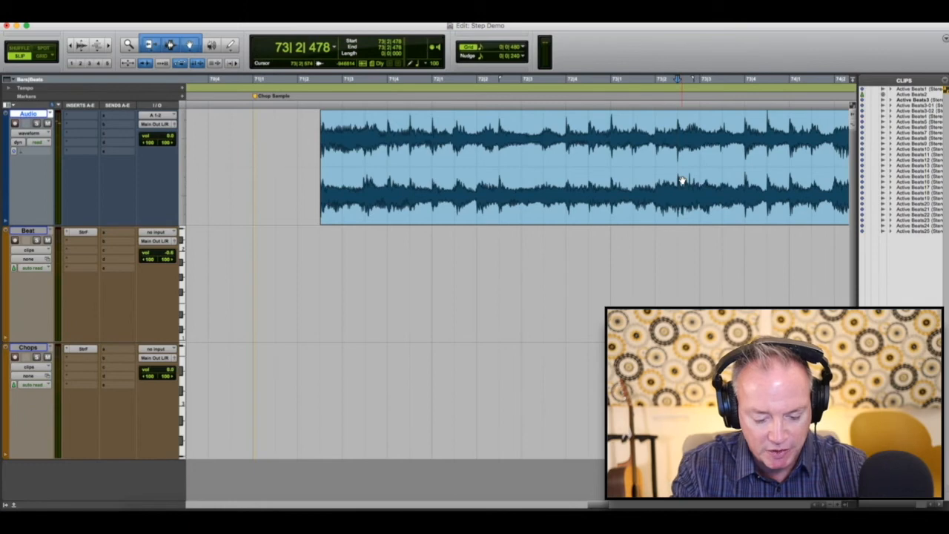
pyautogui.press('b')
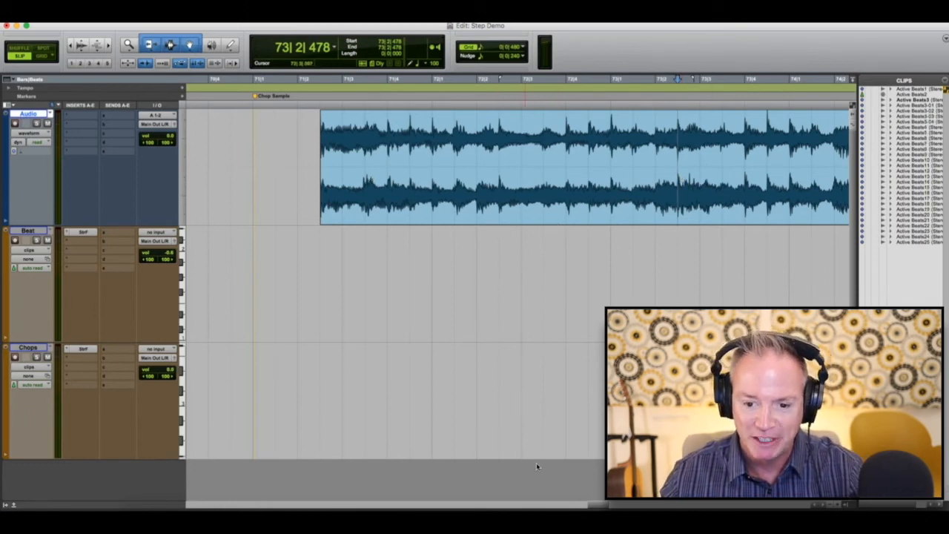
# Play on from 73|2|478, audition the loud transient near bar 75, and separate the clip at 74|4|951.
pyautogui.moveTo(601, 508); pyautogui.dragTo(610, 504)
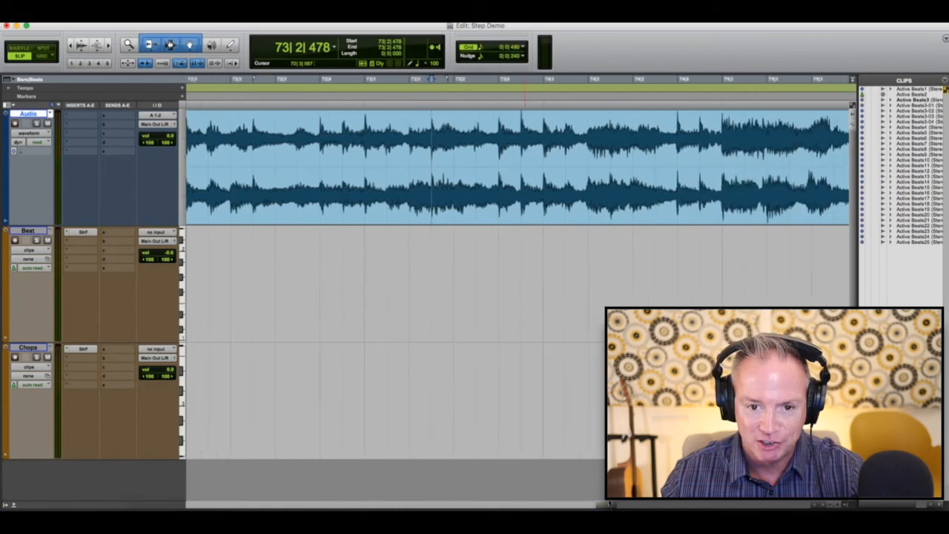
pyautogui.press('space')
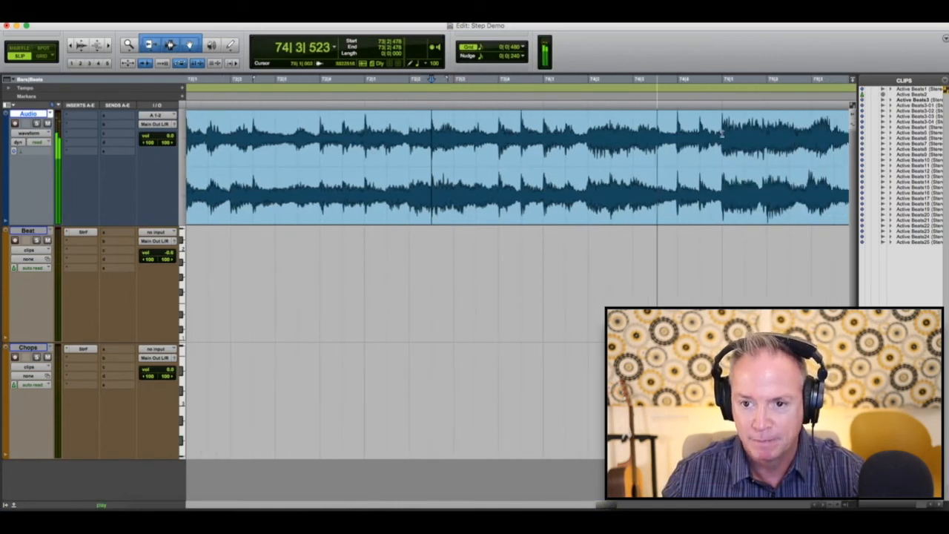
pyautogui.press('space')
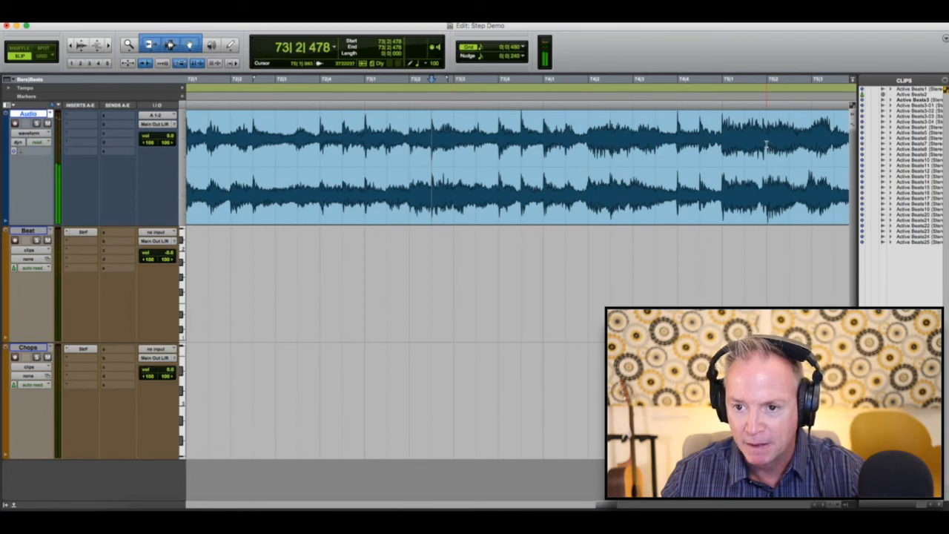
pyautogui.click(719, 132)
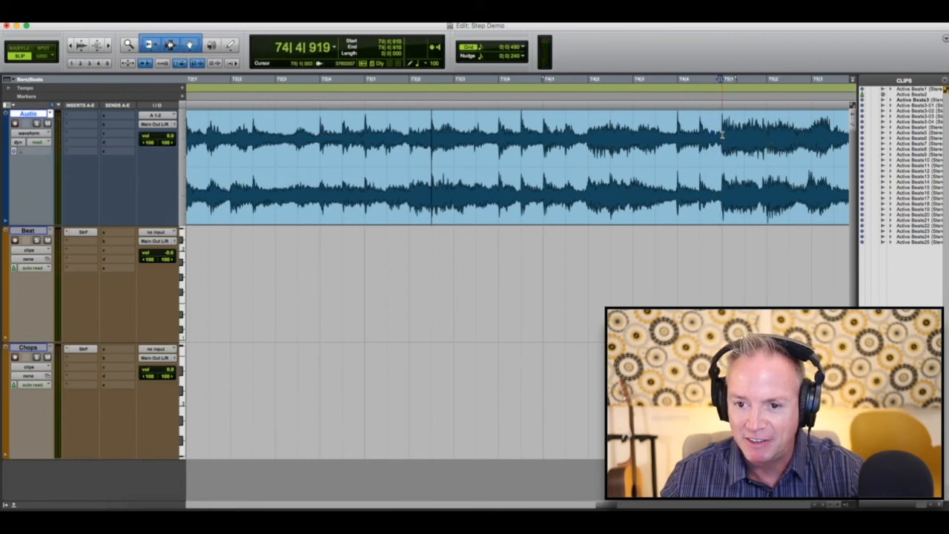
pyautogui.press('space')
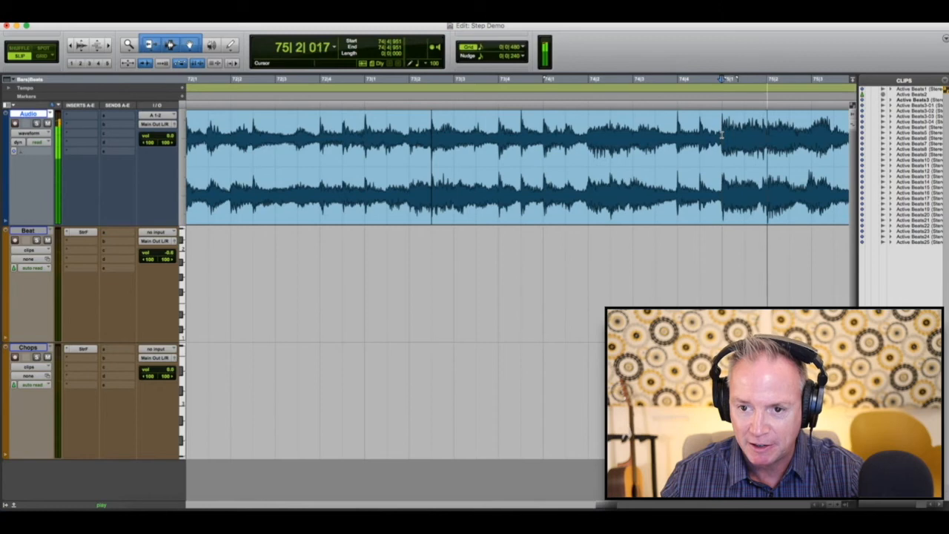
pyautogui.press('space')
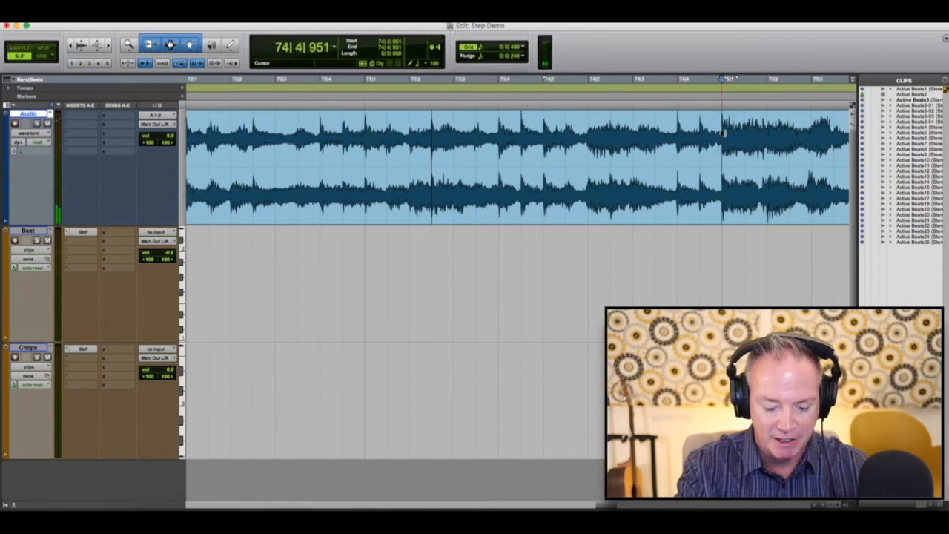
pyautogui.press('b')
# Play on from 74|4|951 and separate the clip at the swell at 77|2|003.
pyautogui.press('space')
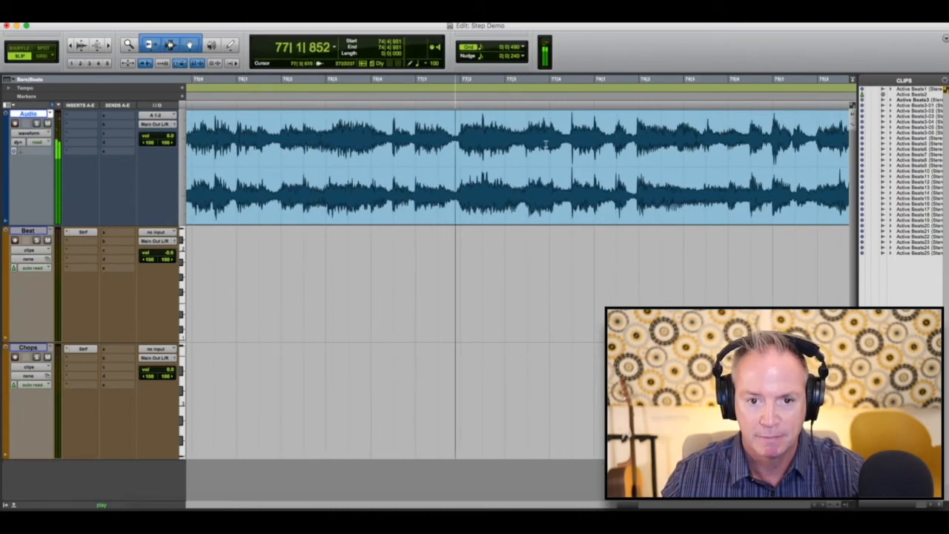
pyautogui.press('space')
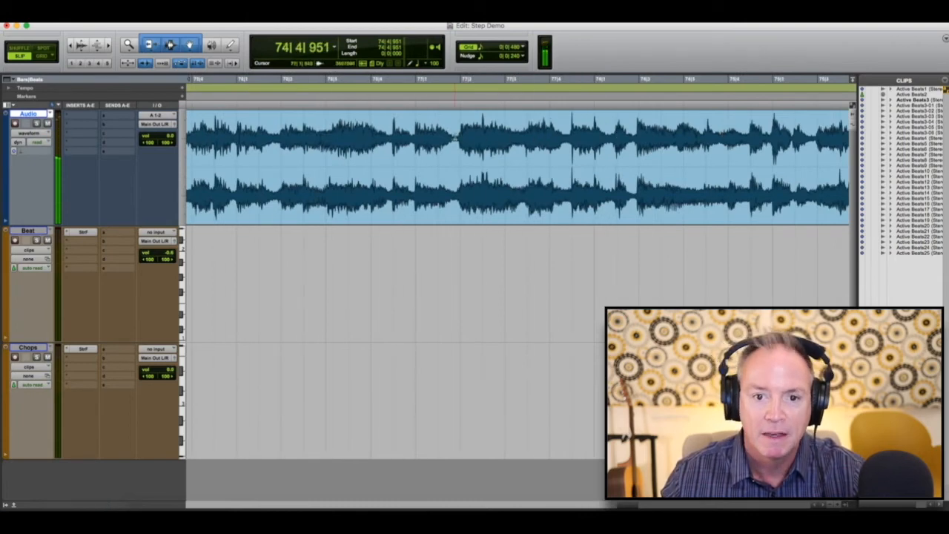
pyautogui.click(460, 141)
pyautogui.press('space')
pyautogui.press('space')
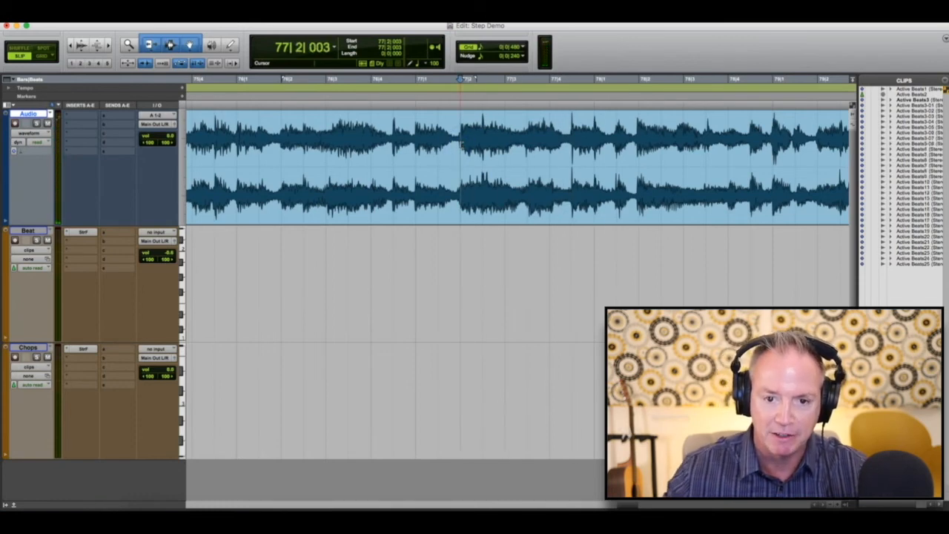
# Play on from 77|2|003 and separate the clip at the transient at 78|1|916.
pyautogui.press('space')
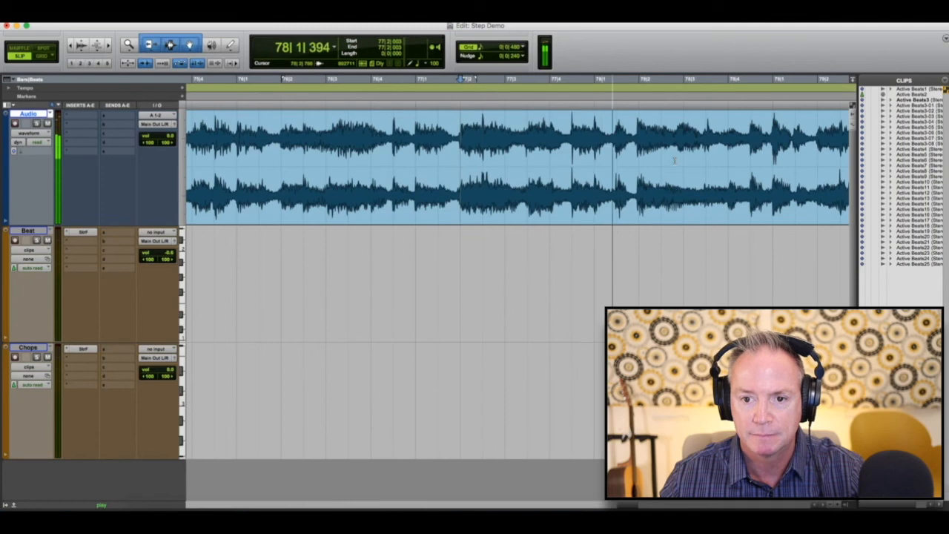
pyautogui.press('space')
pyautogui.click(637, 140)
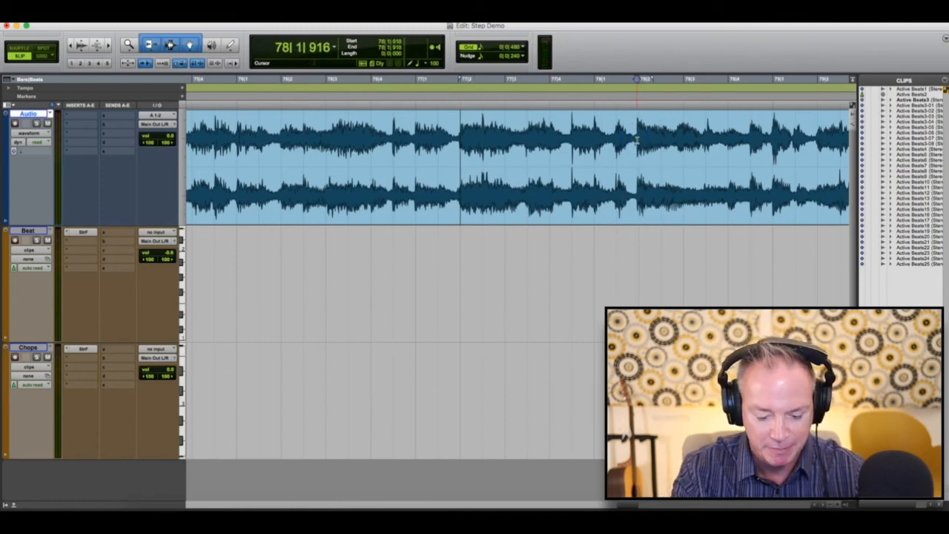
pyautogui.press('super+e')
# Play on from 78|1|916 and separate the clip at 79|2|006.
pyautogui.press('space')
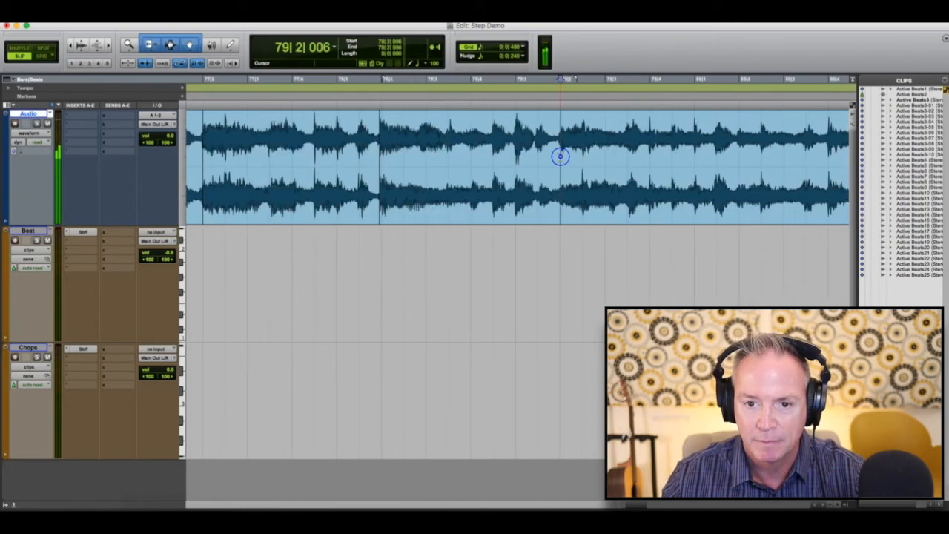
pyautogui.press('space')
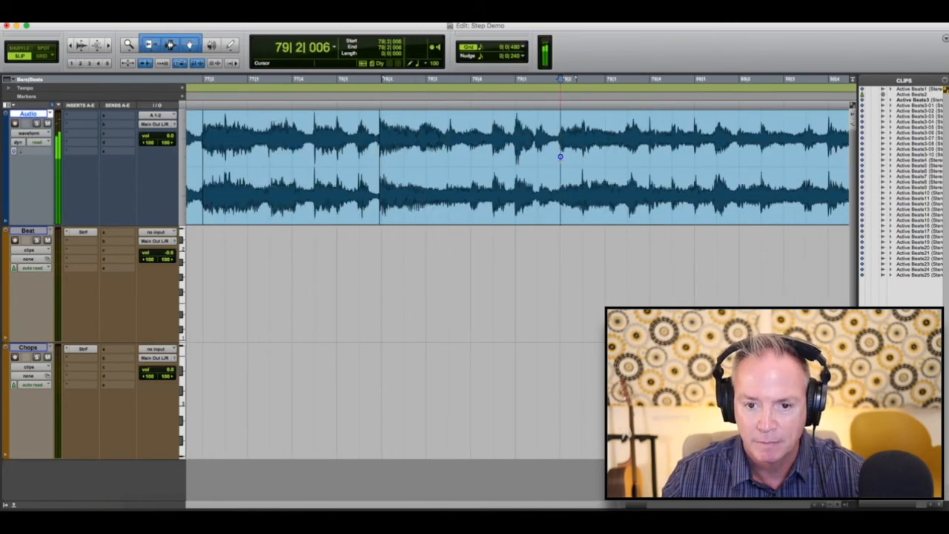
pyautogui.click(561, 153)
pyautogui.press('super+e')
# Play on from 79|2|006, audition a cut point near 81|4, and separate the clip at 81|3|955.
pyautogui.press('space')
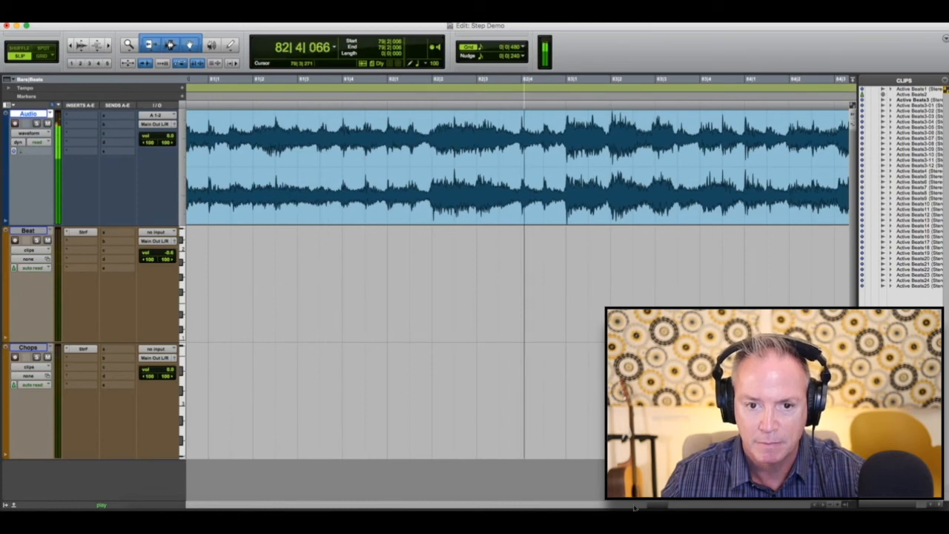
pyautogui.press('space')
pyautogui.click(340, 144)
pyautogui.press('space')
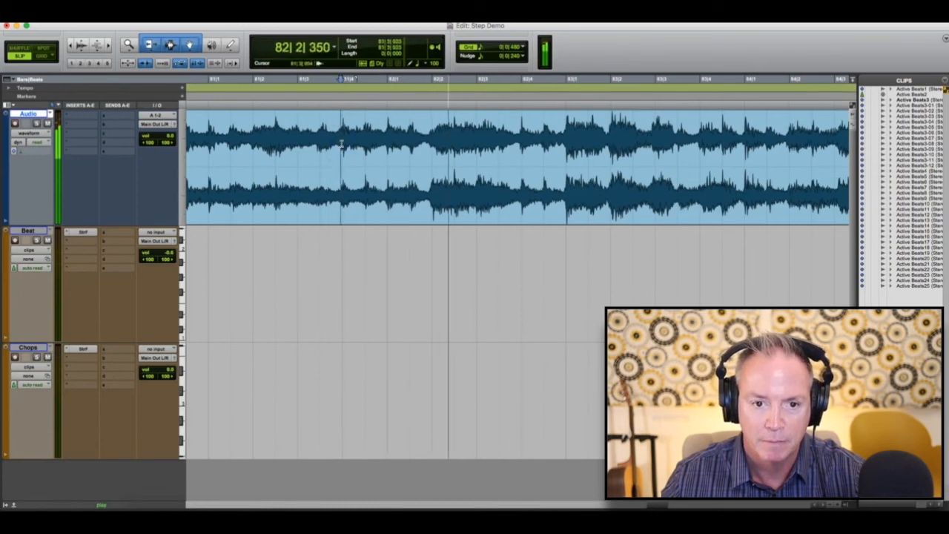
pyautogui.press('space')
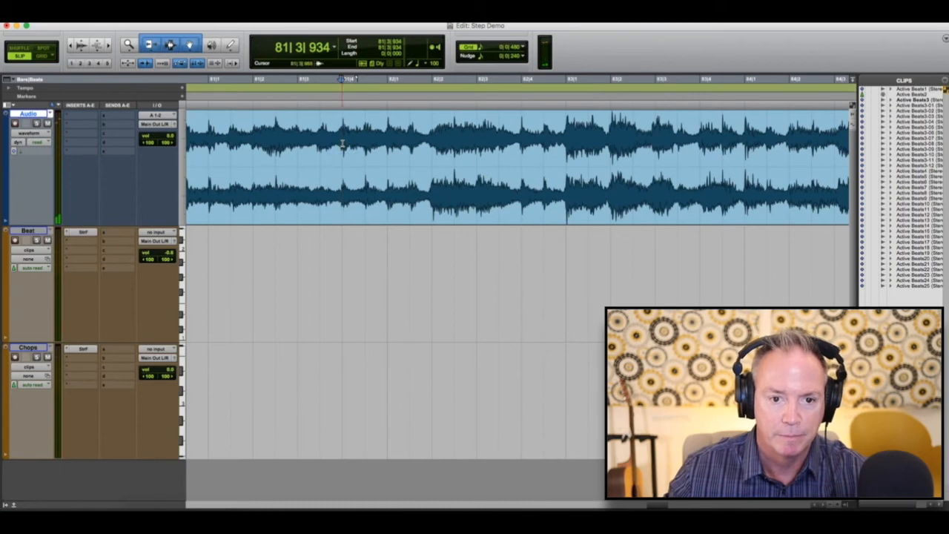
pyautogui.click(343, 143)
# Play on from 81|3|955 and separate the clip at the strong transient at 83|1|001.
pyautogui.press('space')
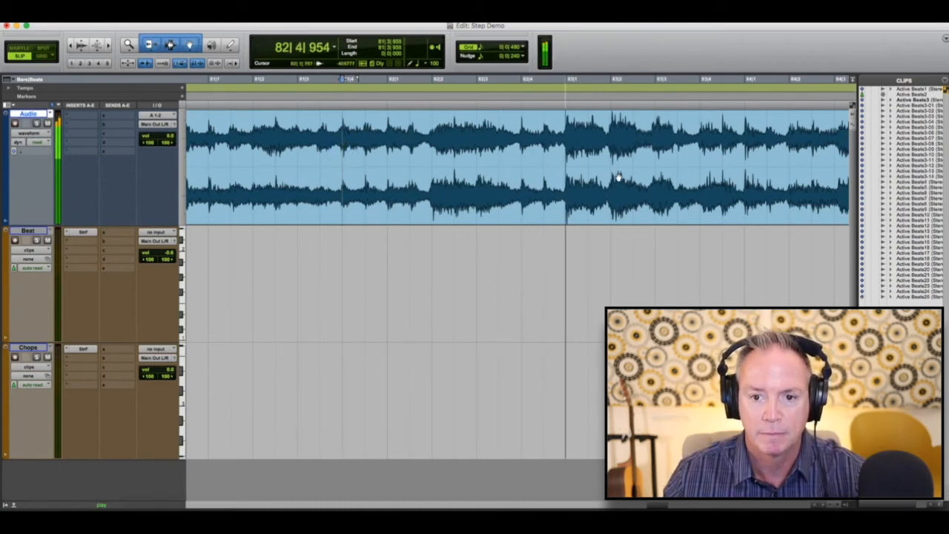
pyautogui.press('space')
pyautogui.click(564, 158)
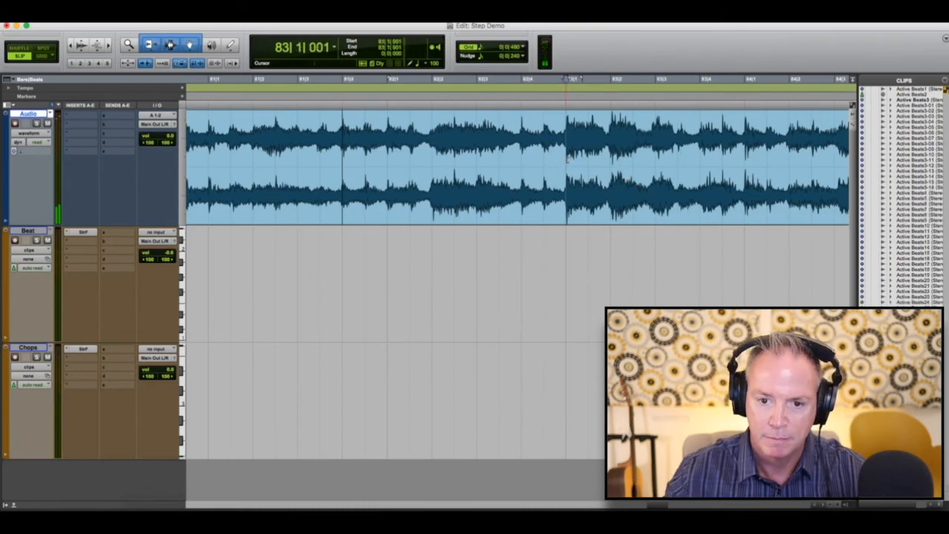
# Play on from 83|1|001, separate the clip at 84|1|892, and delete the rest of the sample after it.
pyautogui.press('space')
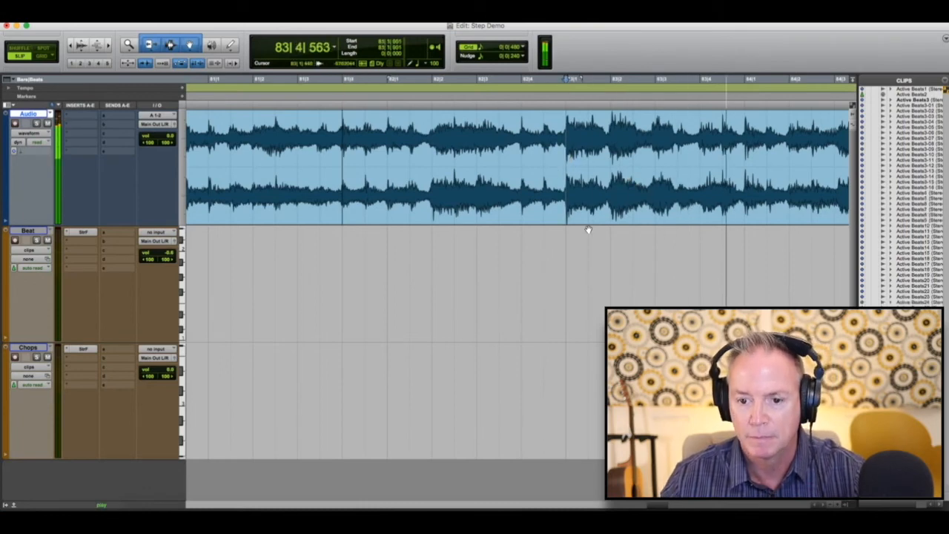
pyautogui.moveTo(658, 507); pyautogui.dragTo(667, 507)
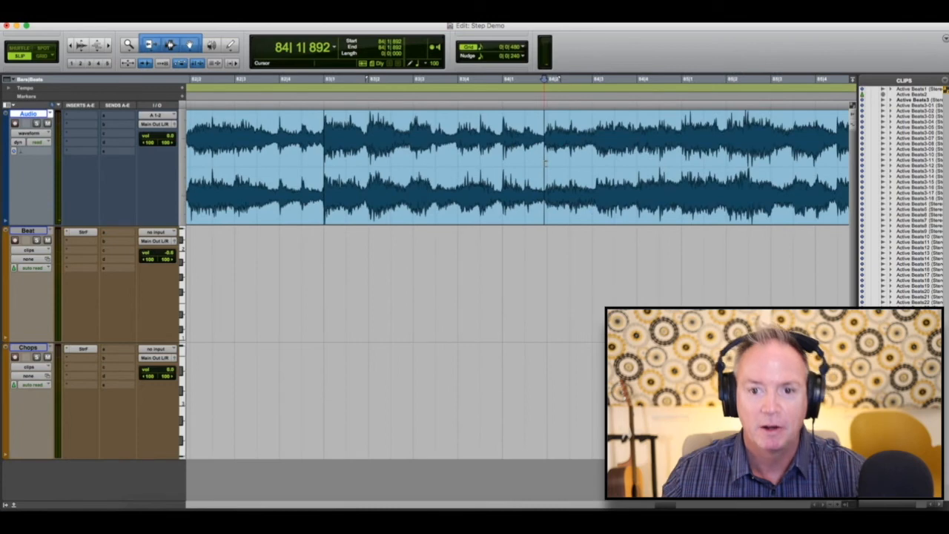
pyautogui.click(603, 196)
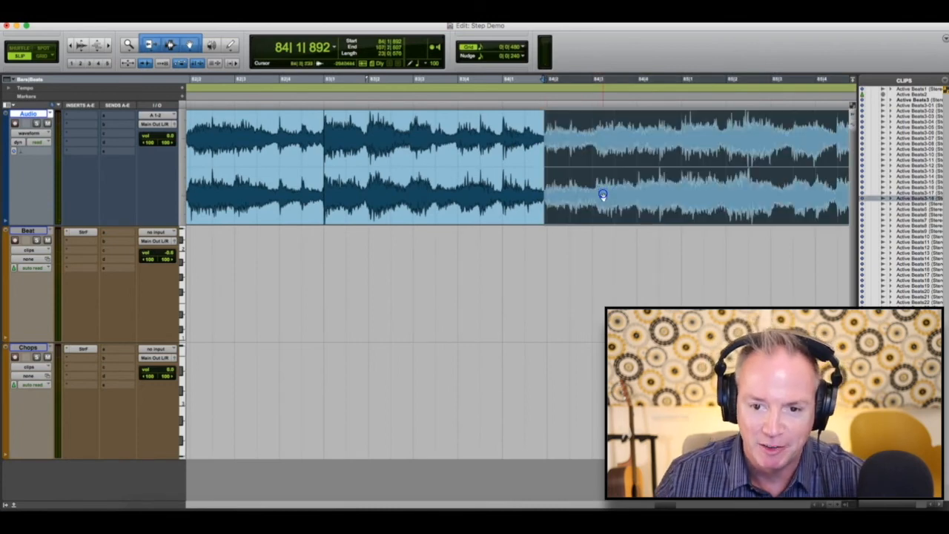
pyautogui.press('Delete')
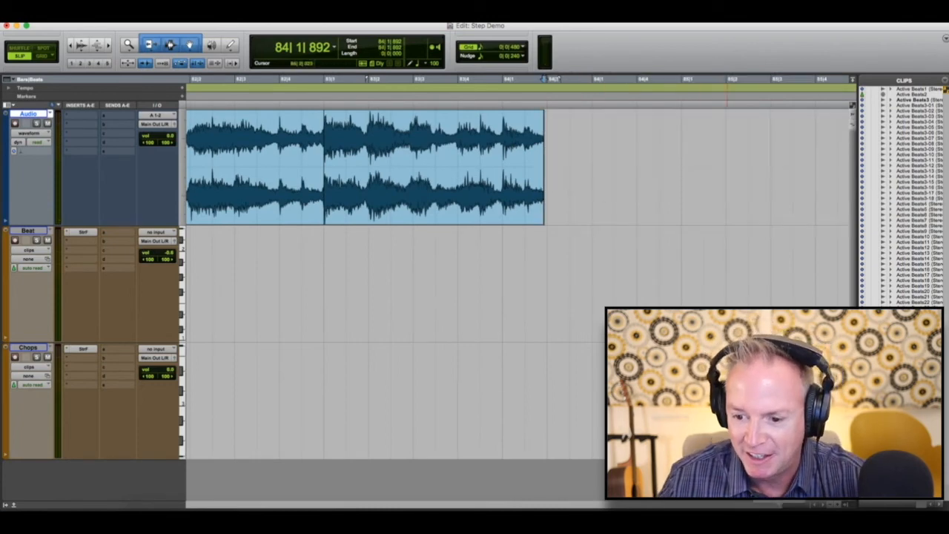
pyautogui.click(830, 506)
pyautogui.click(831, 506)
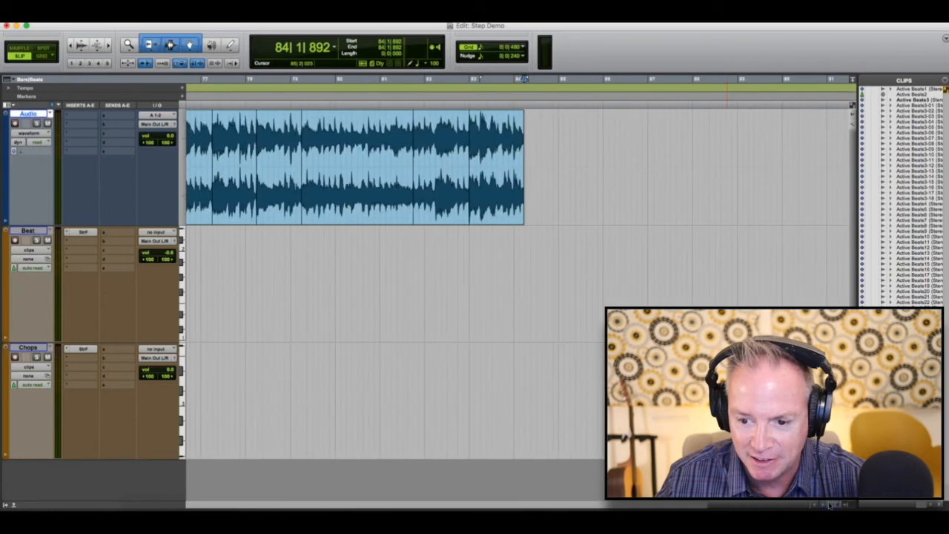
pyautogui.moveTo(782, 505); pyautogui.dragTo(742, 506)
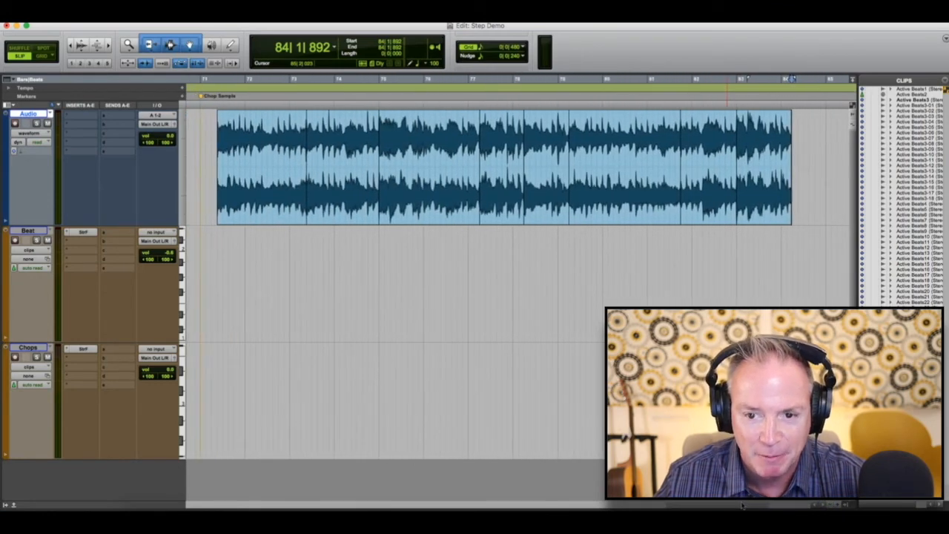
# Play the first clip of the chopped sample on the Audio track to check it.
pyautogui.click(255, 209)
pyautogui.press('space')
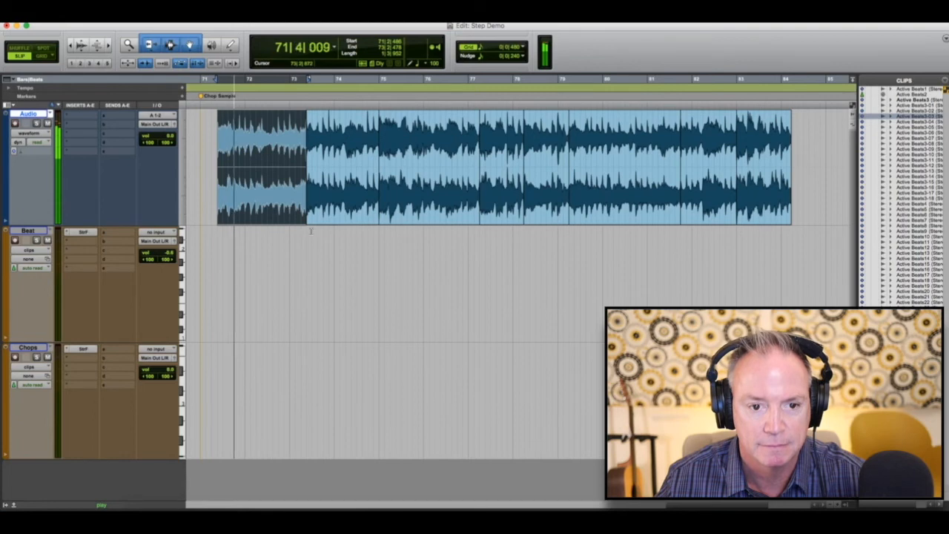
pyautogui.press('space')
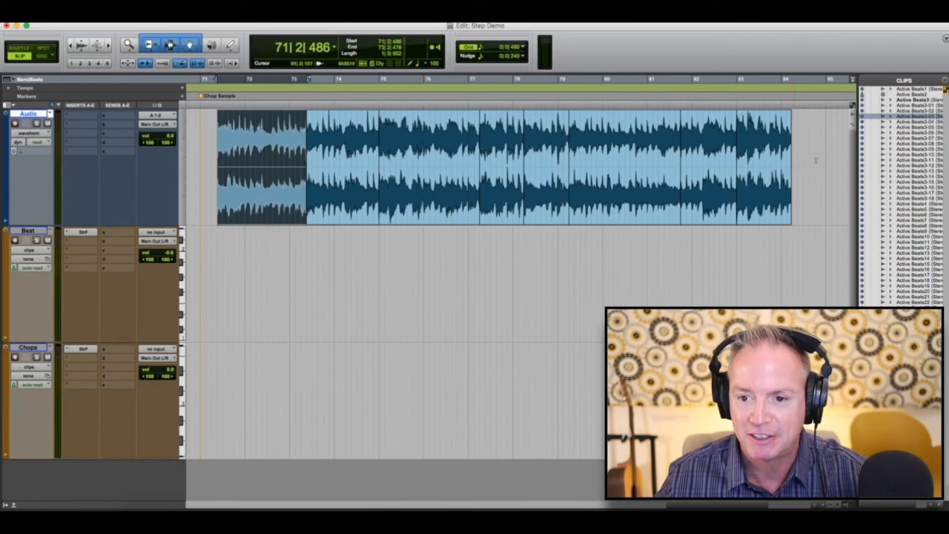
# Select all the chopped clips on the Audio track and auto-rename them Chopd GHON with starting number 1.
pyautogui.tripleClick(769, 188)
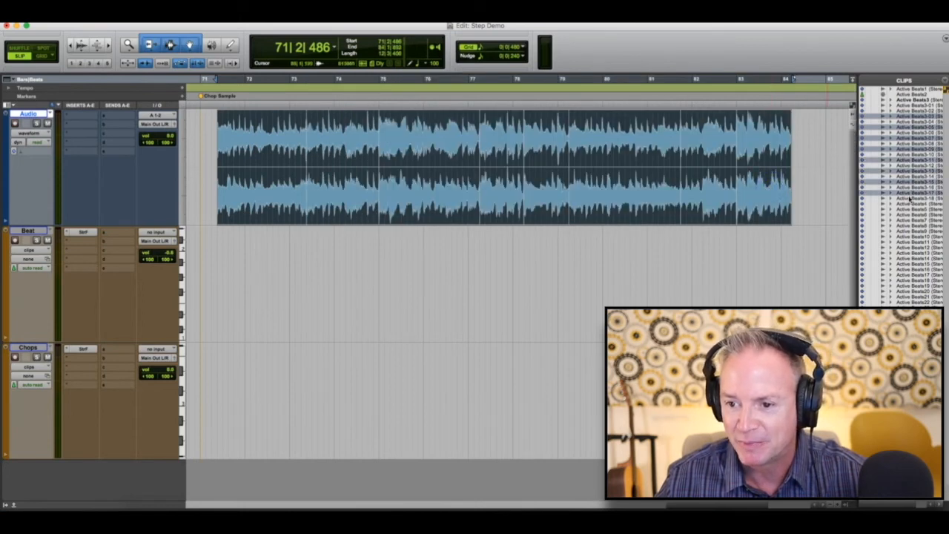
pyautogui.click(944, 83)
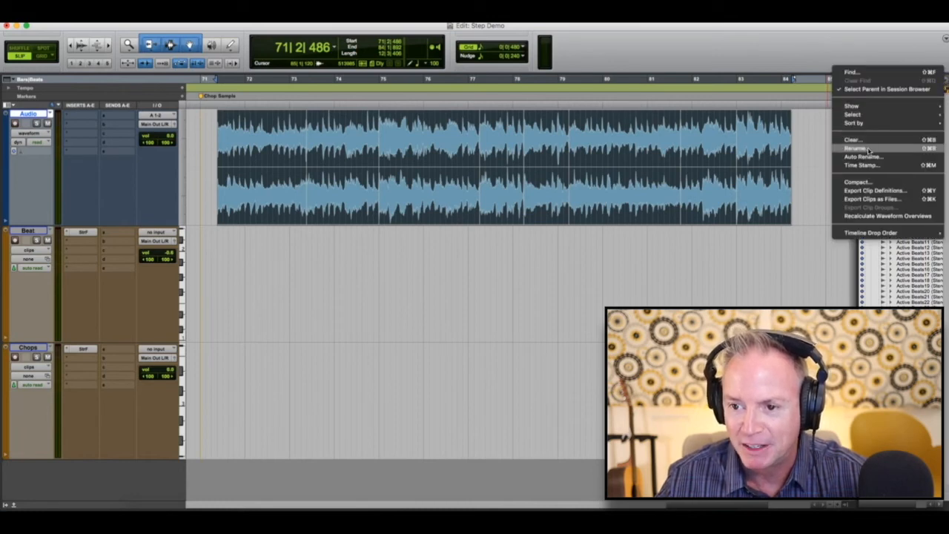
pyautogui.click(888, 157)
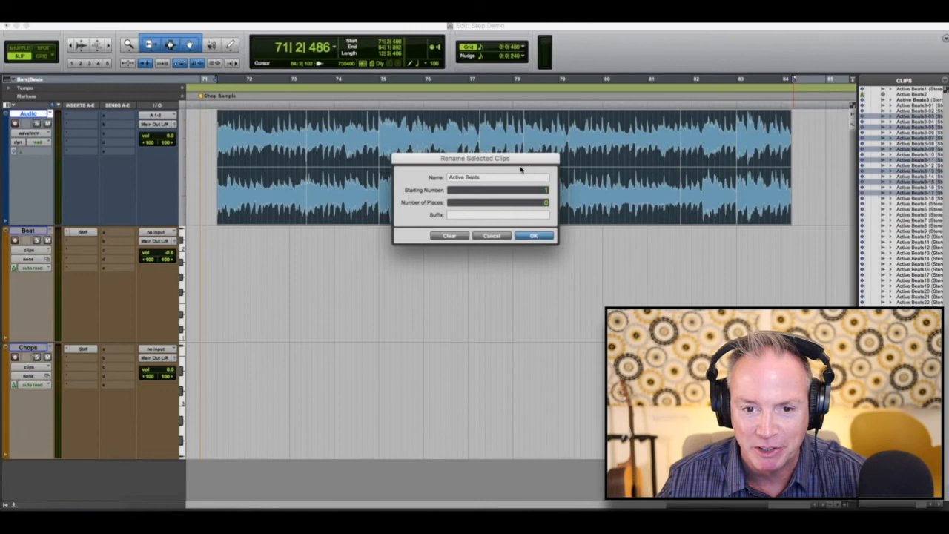
pyautogui.click(490, 178)
pyautogui.press('BackSpace')
pyautogui.press('BackSpace')
pyautogui.press('BackSpace')
pyautogui.press('BackSpace')
pyautogui.press('BackSpace')
pyautogui.press('BackSpace')
pyautogui.press('BackSpace')
pyautogui.press('BackSpace')
pyautogui.press('BackSpace')
pyautogui.press('BackSpace')
pyautogui.press('BackSpace')
pyautogui.press('BackSpace')
pyautogui.write('Chops GHO')
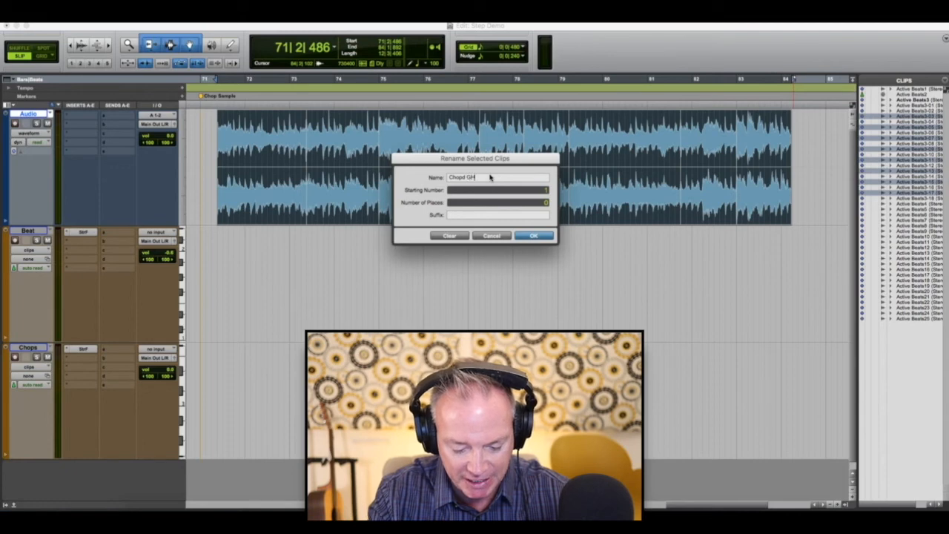
pyautogui.write('N')
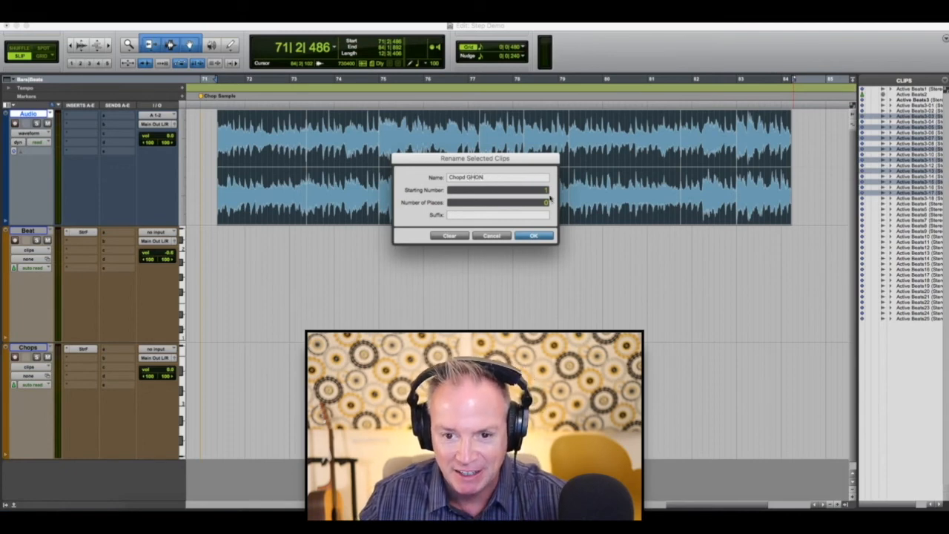
pyautogui.click(543, 238)
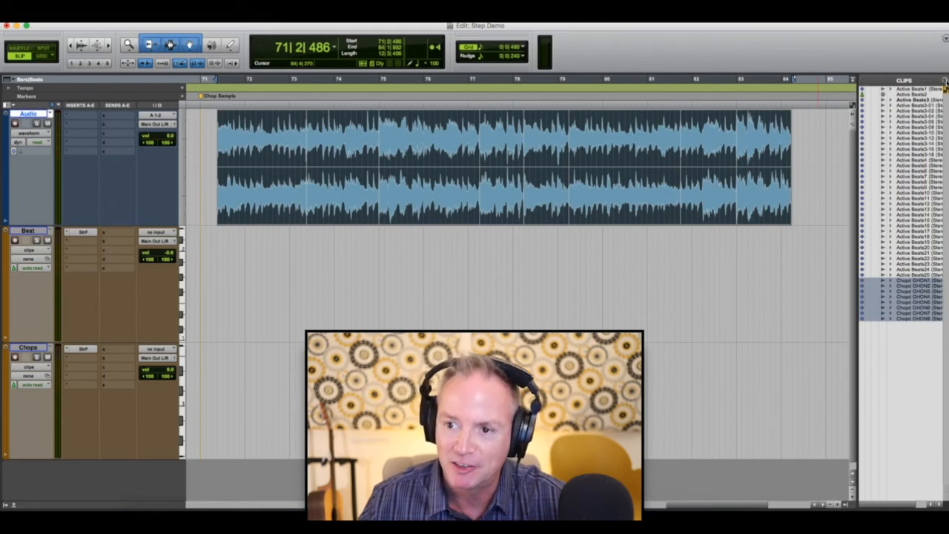
# Export the renamed clips as 16 Bit, 48 kHz interleaved WAV files to the Sound Clips folder, prompting for each duplicate.
pyautogui.click(945, 83)
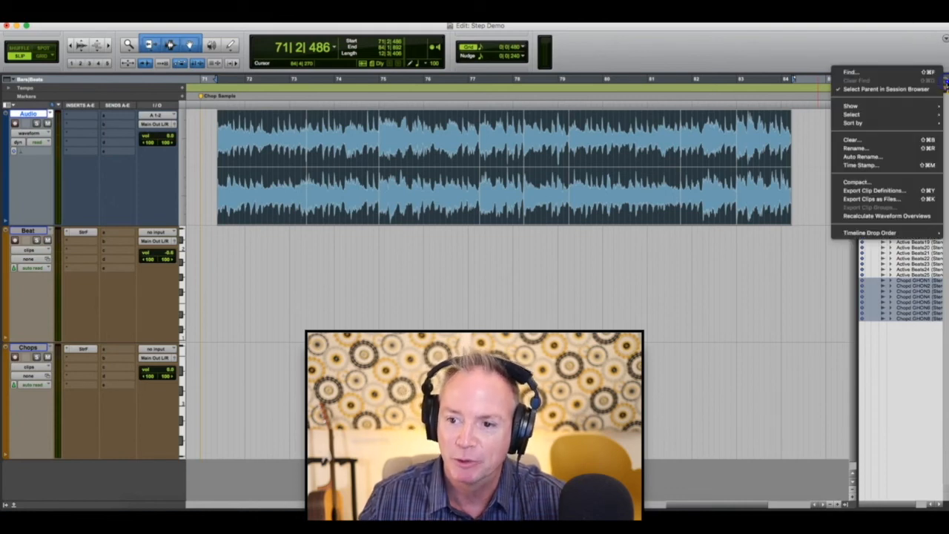
pyautogui.click(899, 201)
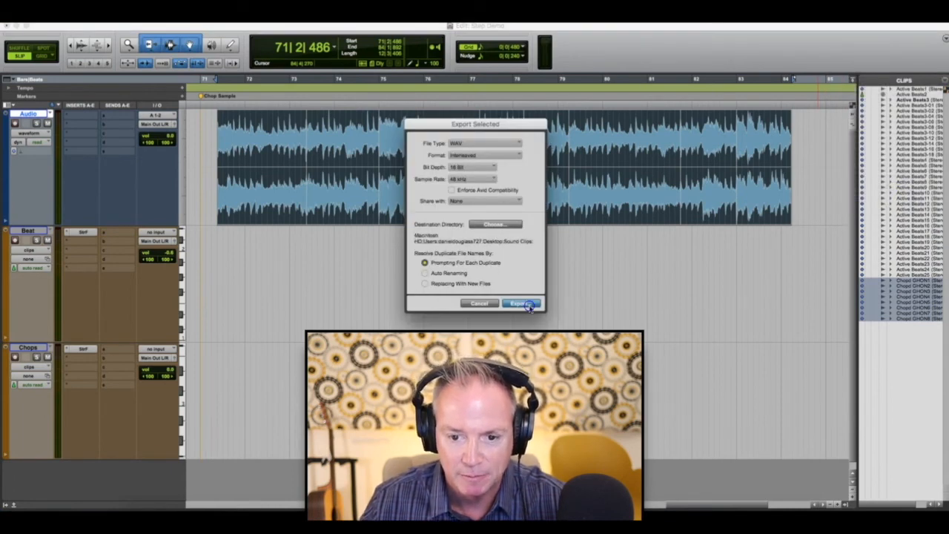
pyautogui.click(521, 304)
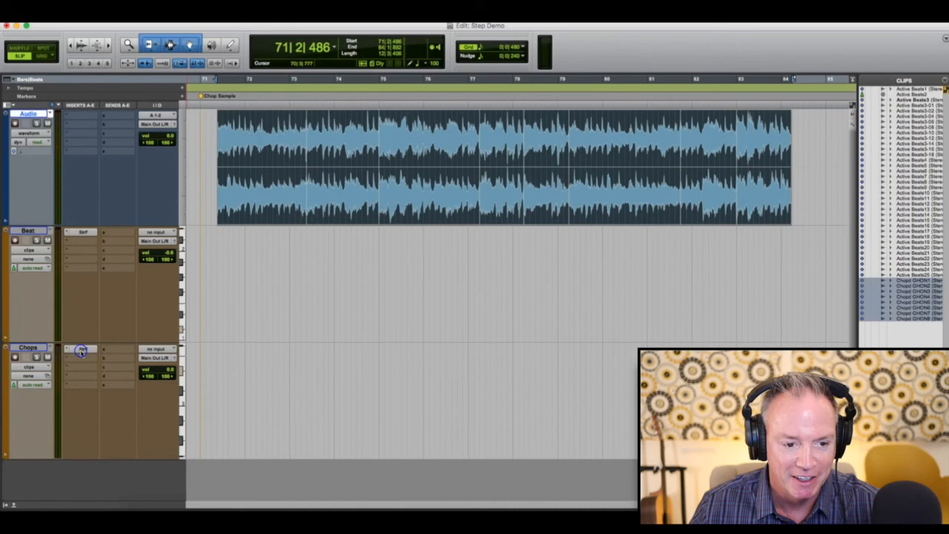
# Open the Chops track's Structure Free sampler and arrange the windows to reach the Sound Clips folder in Finder.
pyautogui.click(152, 279)
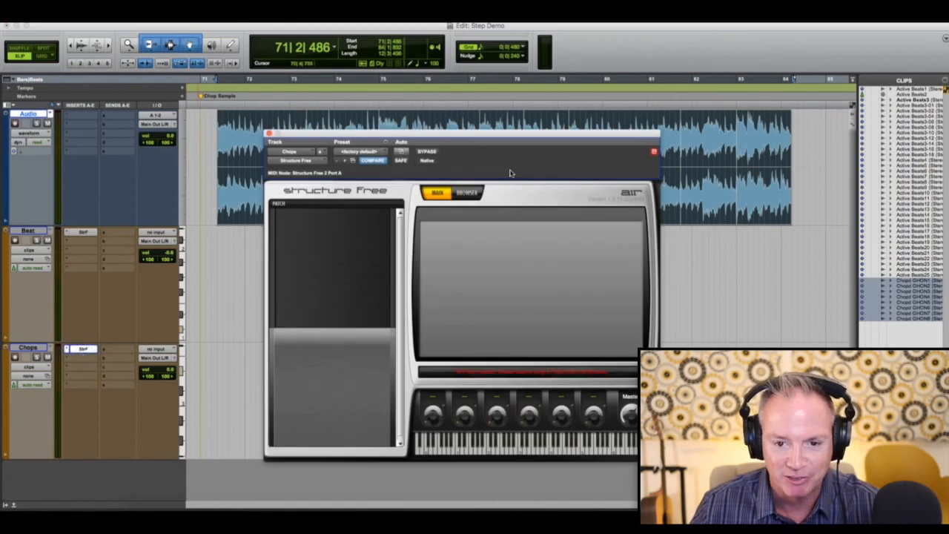
pyautogui.moveTo(516, 137); pyautogui.dragTo(526, 109)
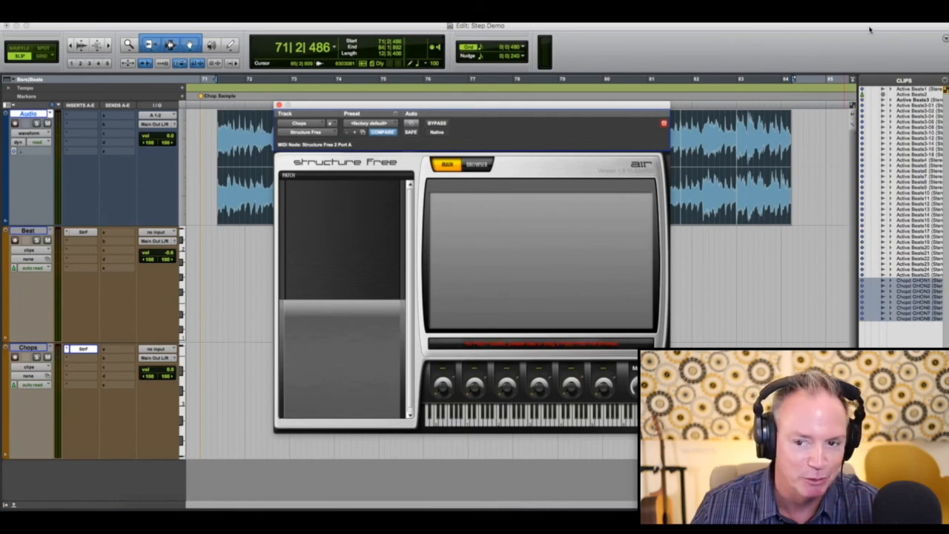
pyautogui.moveTo(869, 28); pyautogui.dragTo(767, 32)
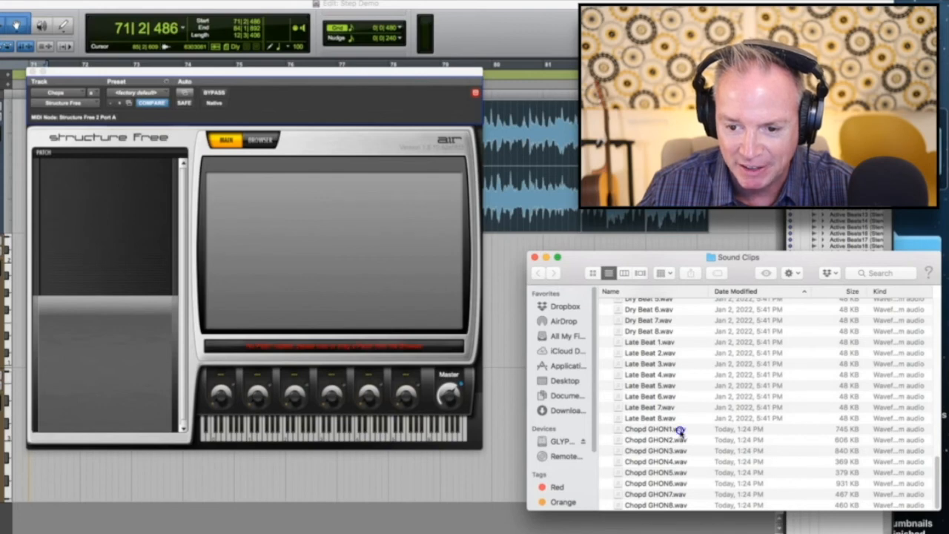
# Import Chopd GHON1.wav through Chopd GHON8.wav into Structure Free as a new part, mapped chromatically from C1 (36) on white keys only.
pyautogui.click(679, 430)
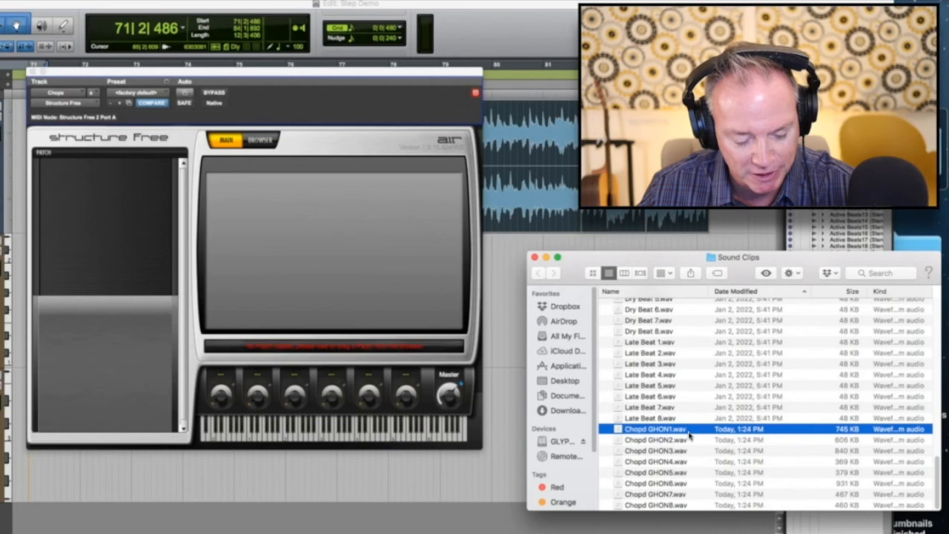
pyautogui.keyDown('shift'); pyautogui.click(663, 505); pyautogui.keyUp('shift')
pyautogui.moveTo(677, 472); pyautogui.dragTo(109, 228)
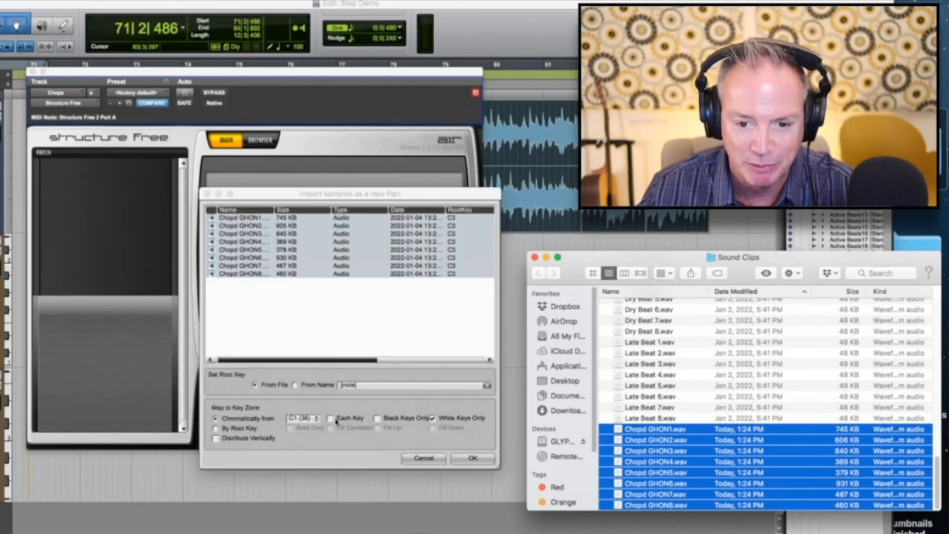
pyautogui.click(473, 459)
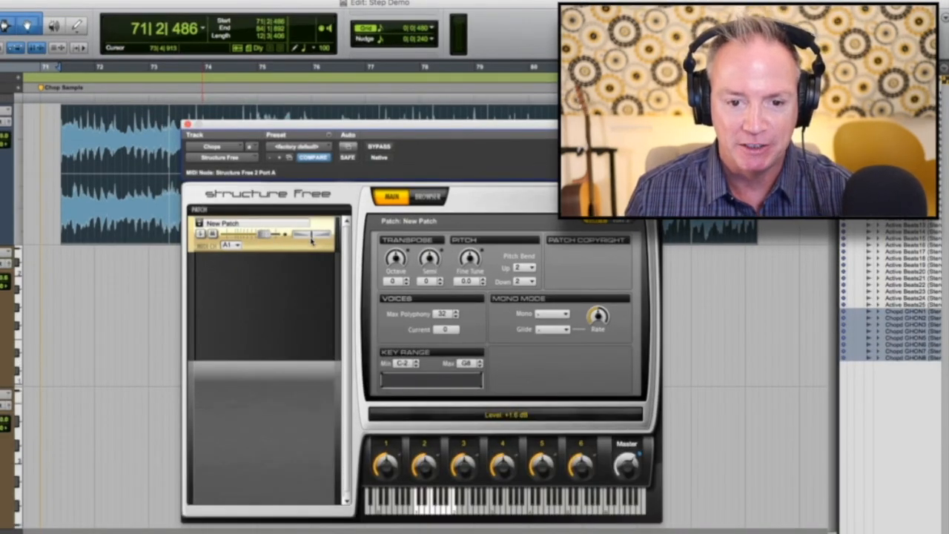
# Raise the new patch's level to +5.8 dB and rename the patch Chops GHON.
pyautogui.moveTo(270, 236); pyautogui.dragTo(276, 236)
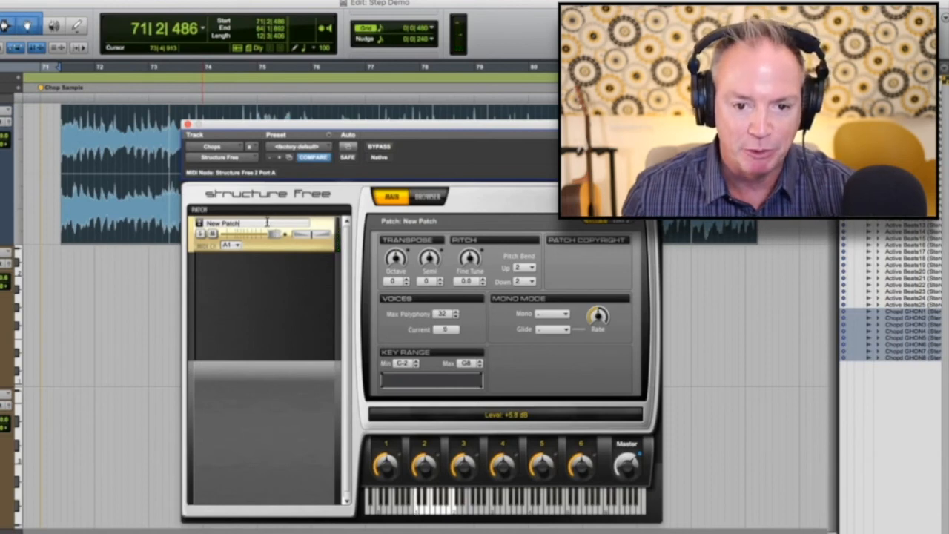
pyautogui.write('New')
pyautogui.press('BackSpace')
pyautogui.press('BackSpace')
pyautogui.press('BackSpace')
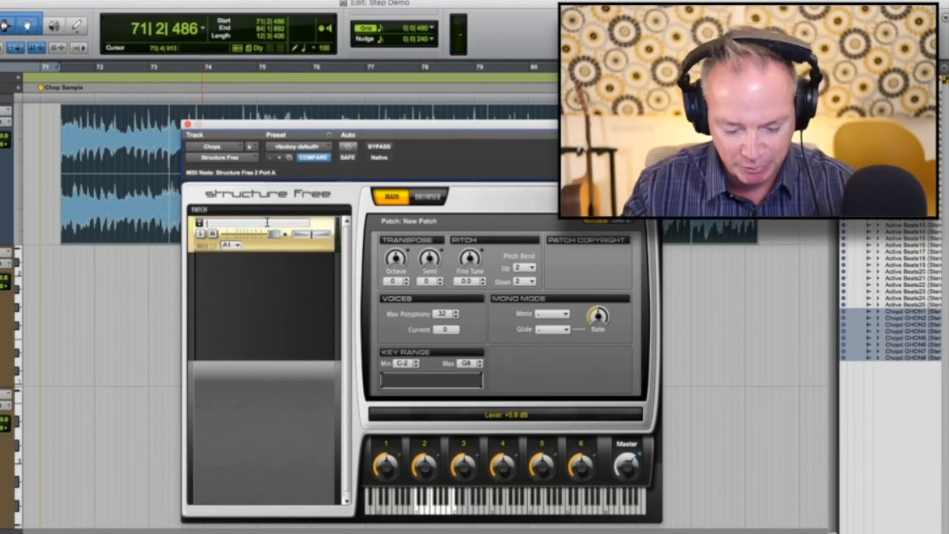
pyautogui.write('Chops GHON')
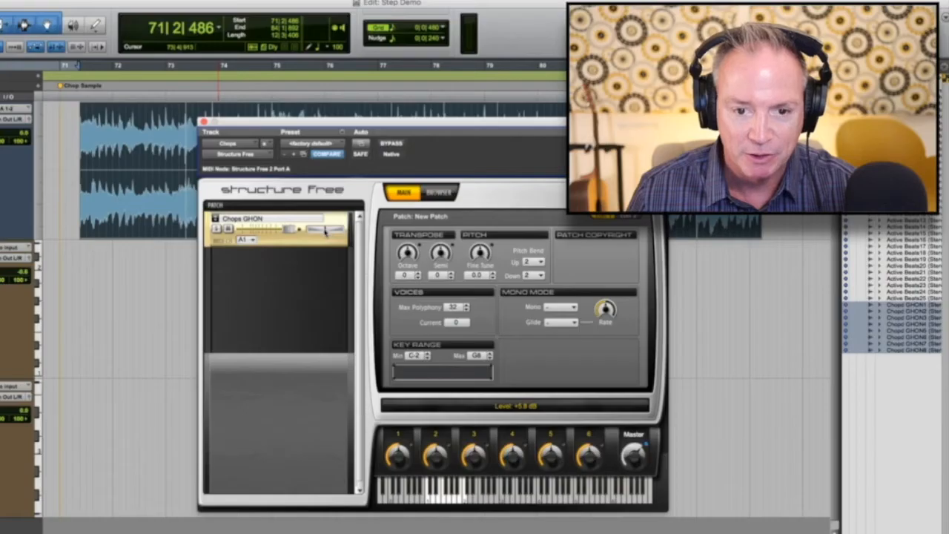
pyautogui.moveTo(562, 194); pyautogui.dragTo(581, 198)
pyautogui.moveTo(333, 233); pyautogui.dragTo(338, 236)
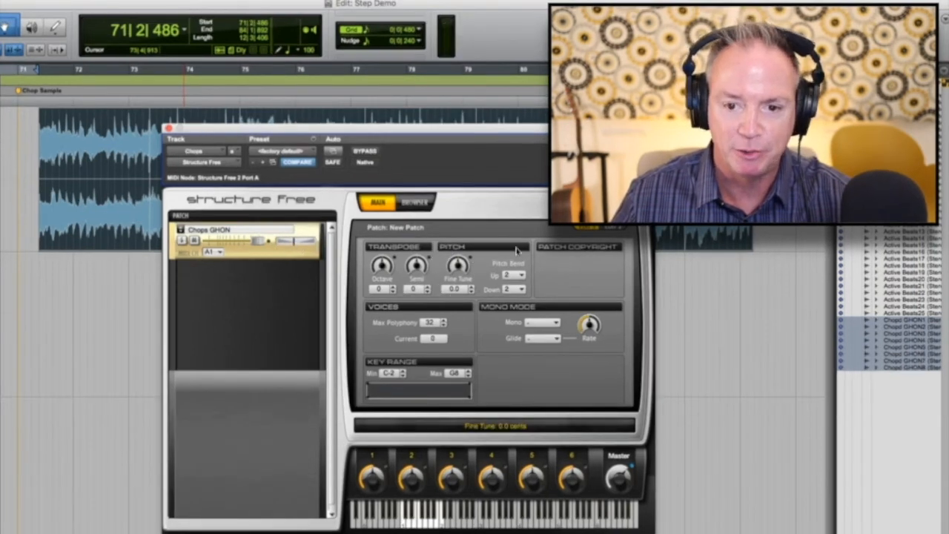
pyautogui.moveTo(452, 269); pyautogui.dragTo(456, 212)
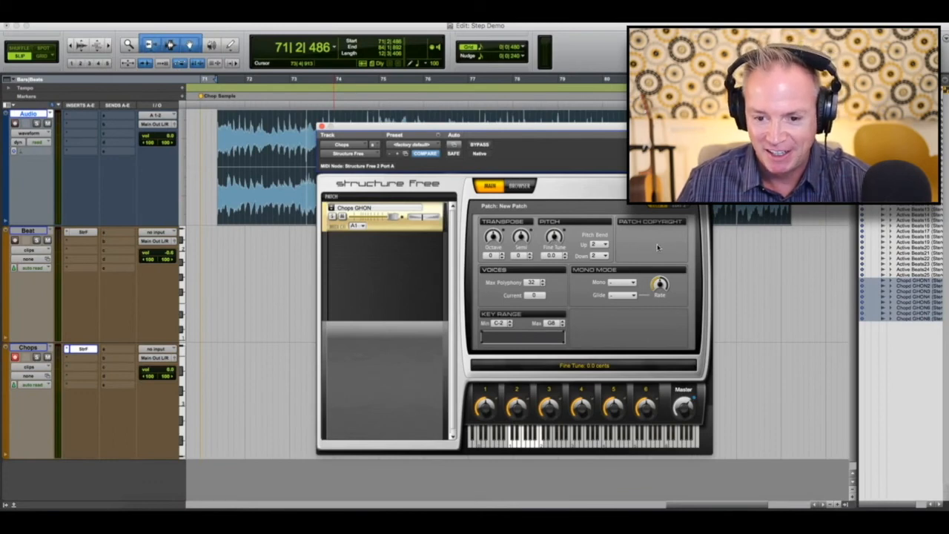
# On the Chops GHON patch's Edit 2 page, raise the amp envelope's Release to +100 % and bring it back down.
pyautogui.click(672, 207)
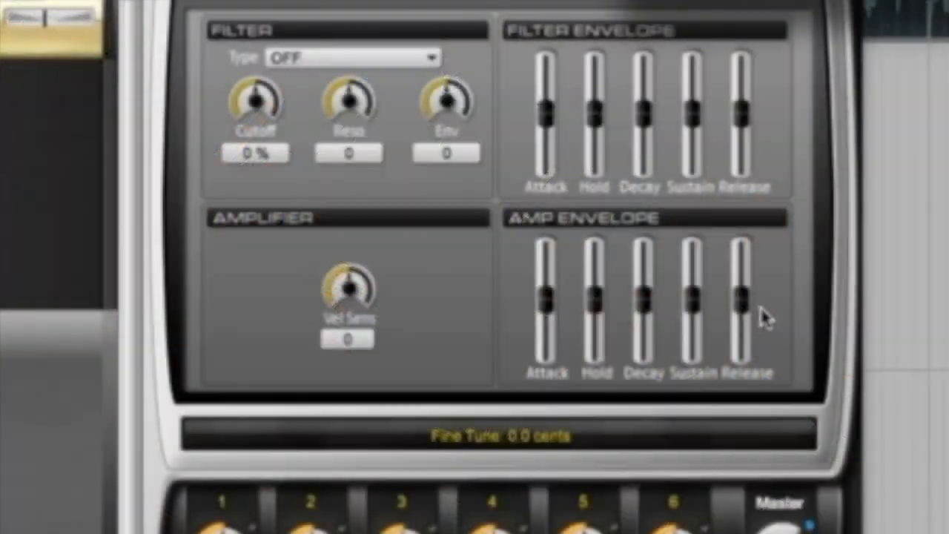
pyautogui.moveTo(747, 311); pyautogui.dragTo(754, 186)
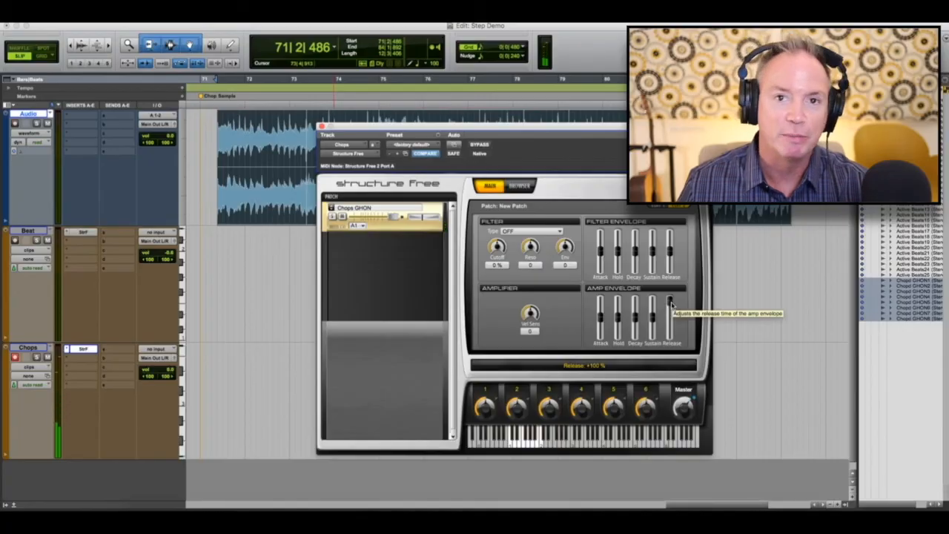
pyautogui.moveTo(671, 305); pyautogui.dragTo(671, 317)
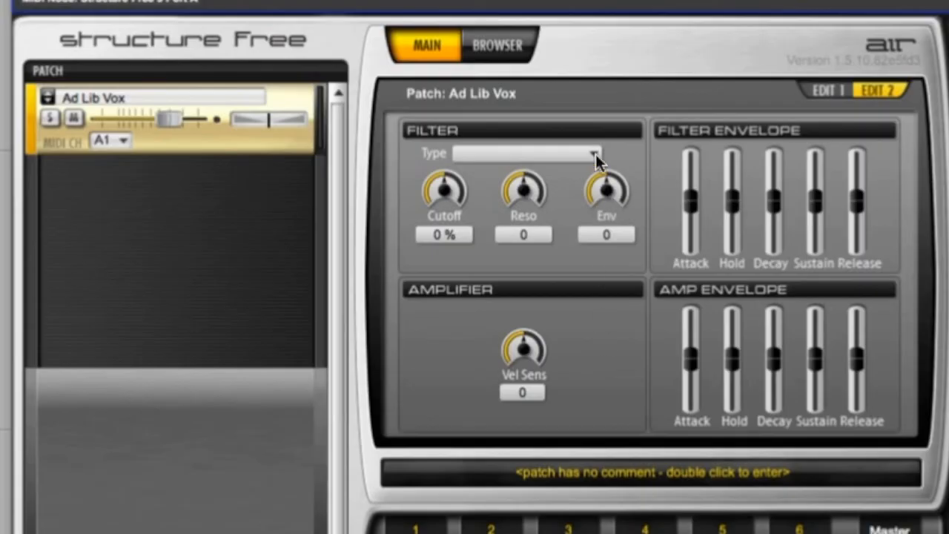
# Set the filter type of the Ad Lib Vox patch to OFF.
pyautogui.click(595, 155)
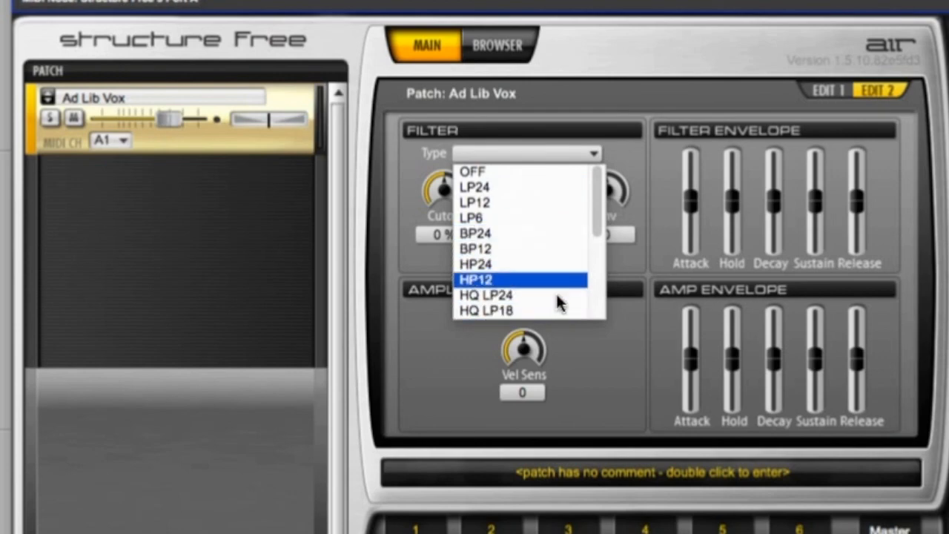
pyautogui.click(572, 170)
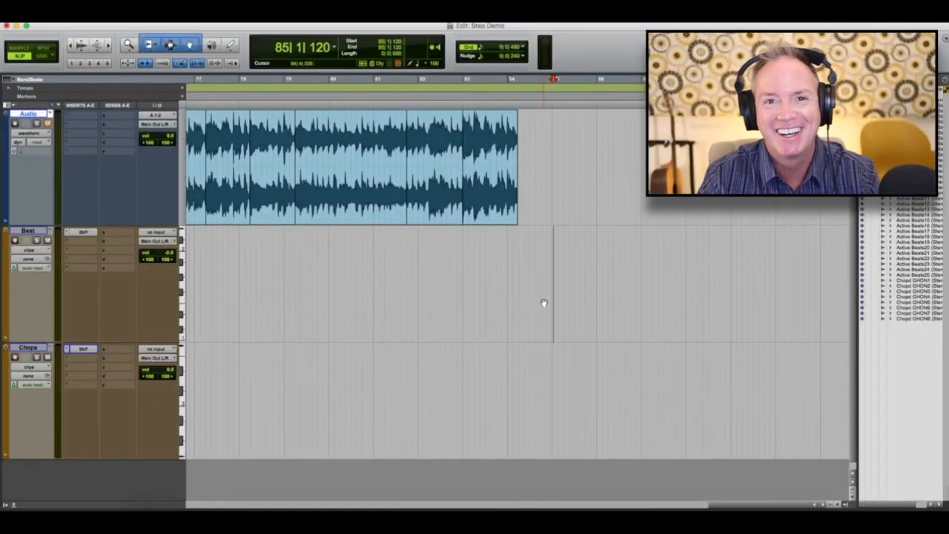